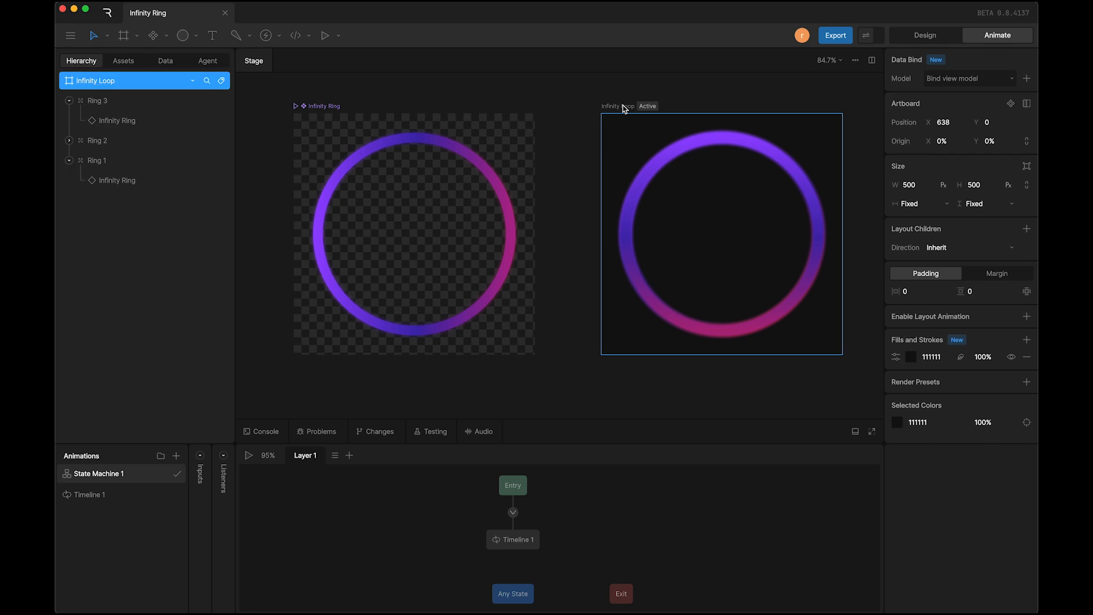
Step: Preview the animation of the finished Infinity Loop artboard
{"action": "key", "text": "space"}
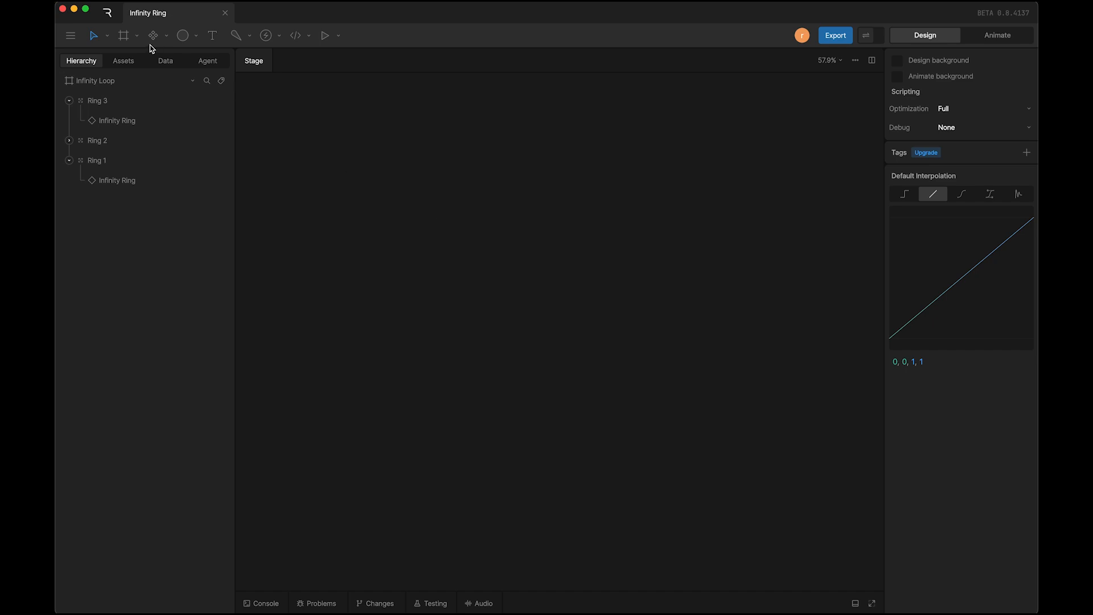
Step: Draw a new square artboard on an empty part of the stage and set its size to 500 × 500 px
{"action": "left_click", "coordinate": [126, 37]}
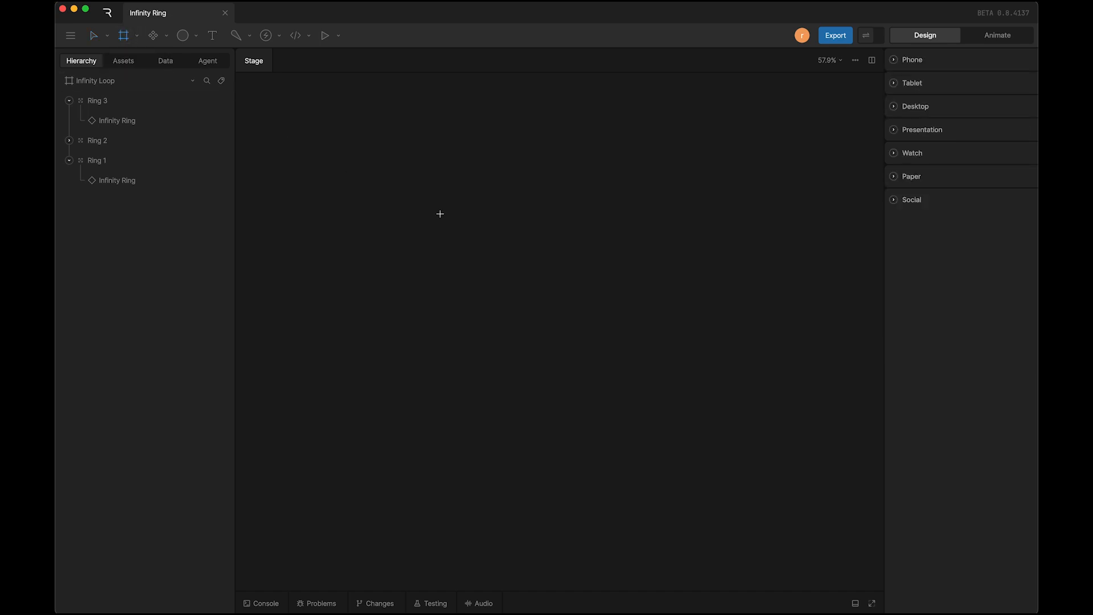
{"action": "left_click_drag", "start_coordinate": [445, 220], "coordinate": [652, 427]}
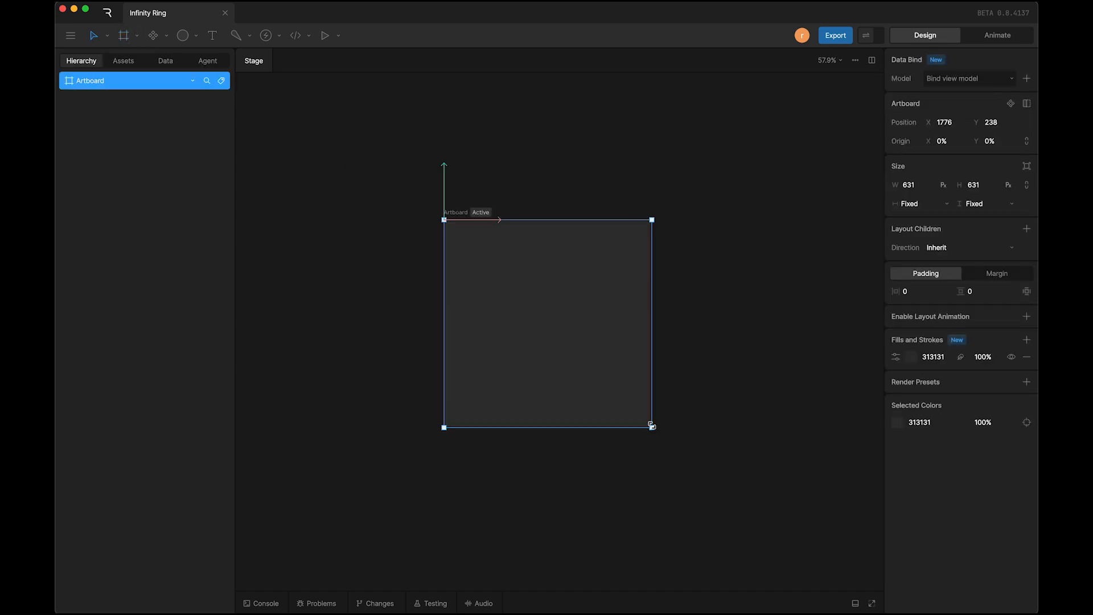
{"action": "left_click", "coordinate": [921, 183]}
{"action": "type", "text": "500"}
{"action": "key", "text": "Tab"}
{"action": "type", "text": "5"}
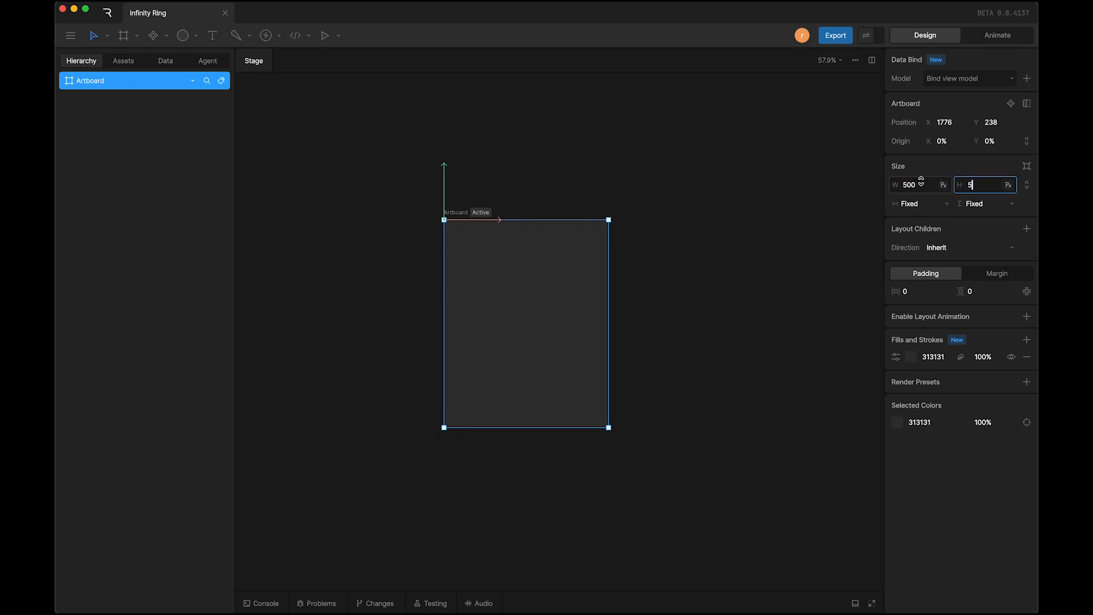
{"action": "key", "text": "Return"}
{"action": "scroll", "coordinate": [564, 384], "scroll_direction": "up", "scroll_amount": 5}
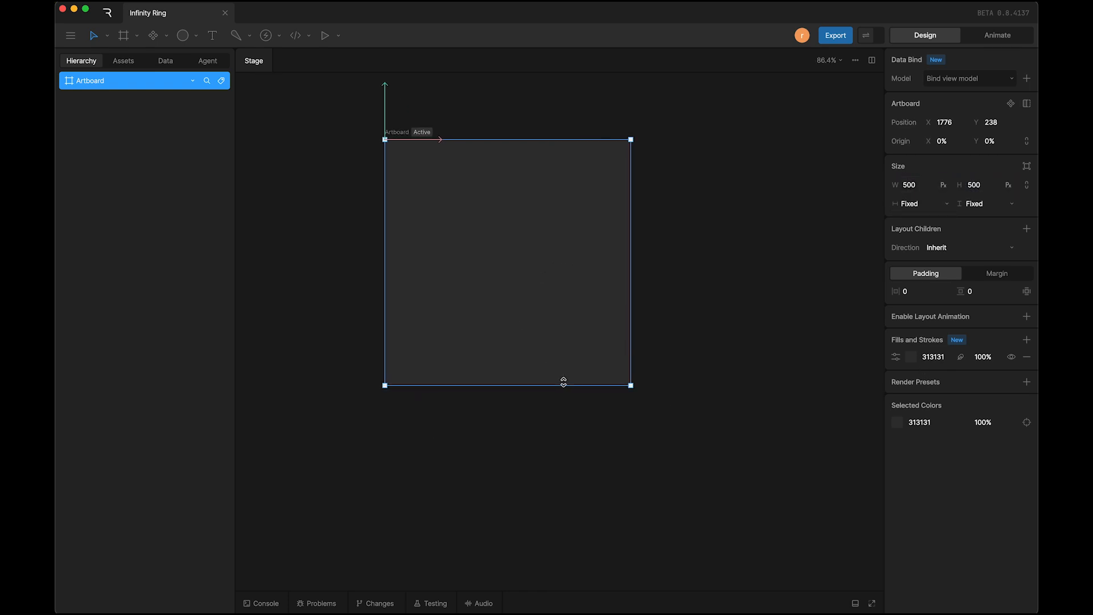
{"action": "scroll", "coordinate": [563, 383], "scroll_direction": "up", "scroll_amount": 2}
{"action": "left_click", "coordinate": [720, 254]}
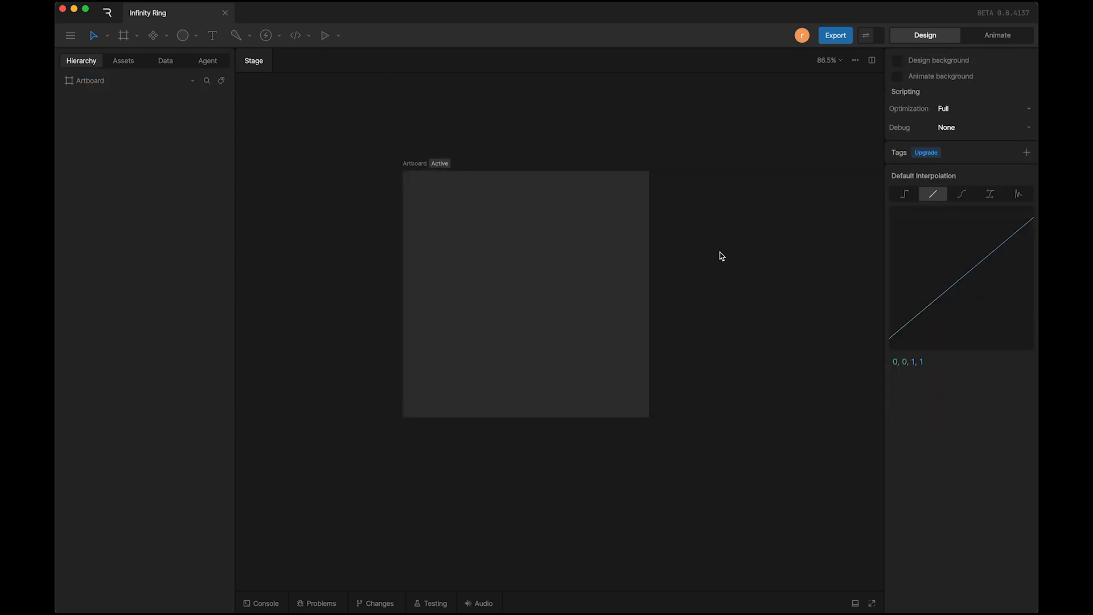
Step: Draw an ellipse on the new artboard, set its size to 400 × 400, and center it horizontally and vertically
{"action": "left_click", "coordinate": [183, 36]}
{"action": "left_click_drag", "start_coordinate": [445, 202], "coordinate": [628, 407]}
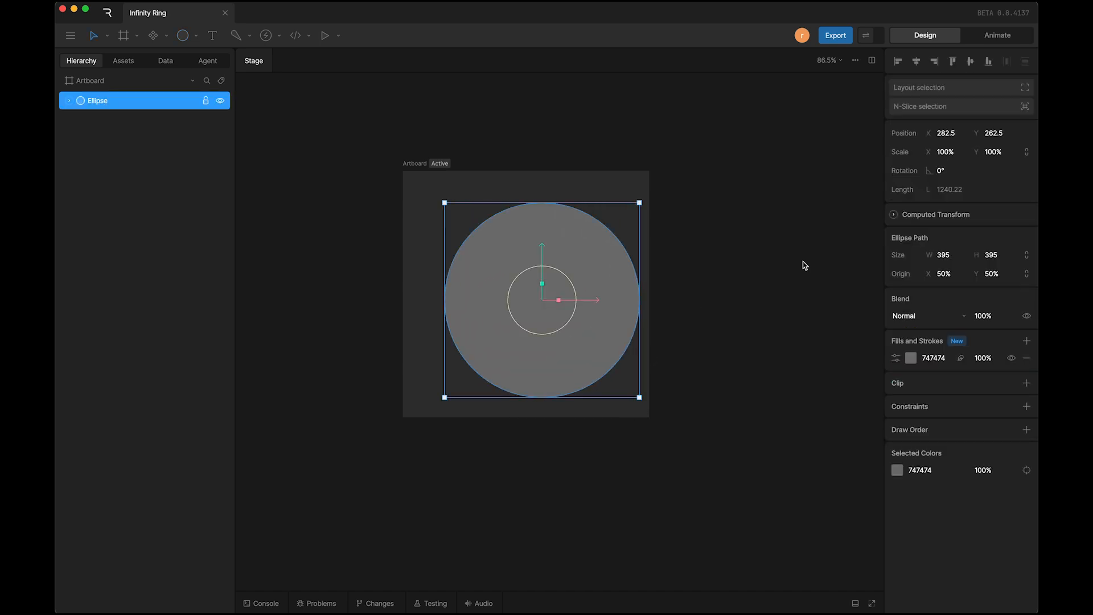
{"action": "left_click", "coordinate": [952, 261]}
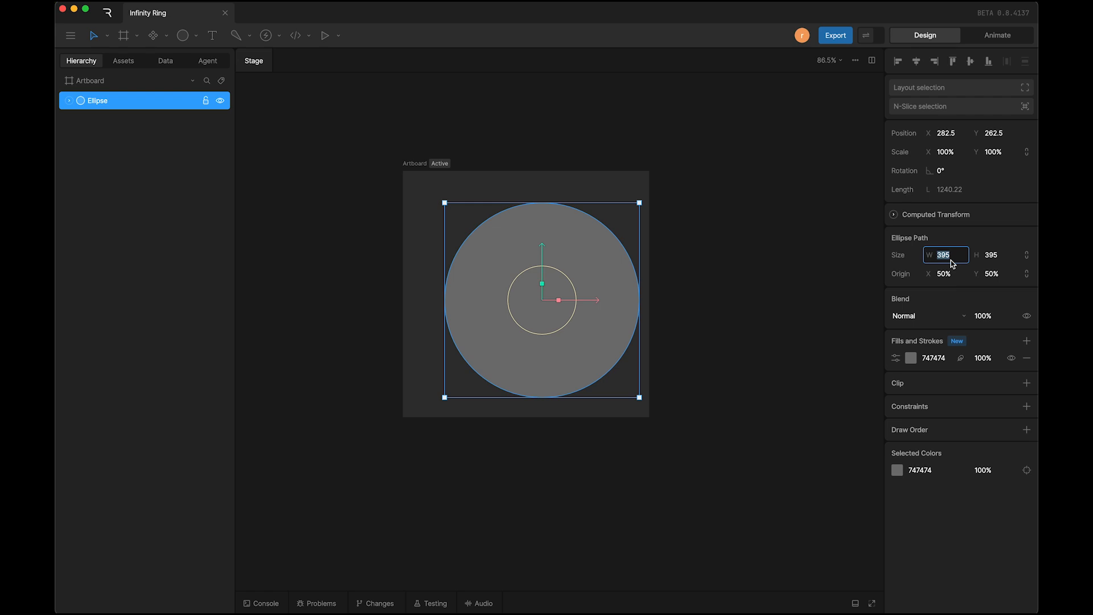
{"action": "type", "text": "400"}
{"action": "key", "text": "Tab"}
{"action": "type", "text": "4"}
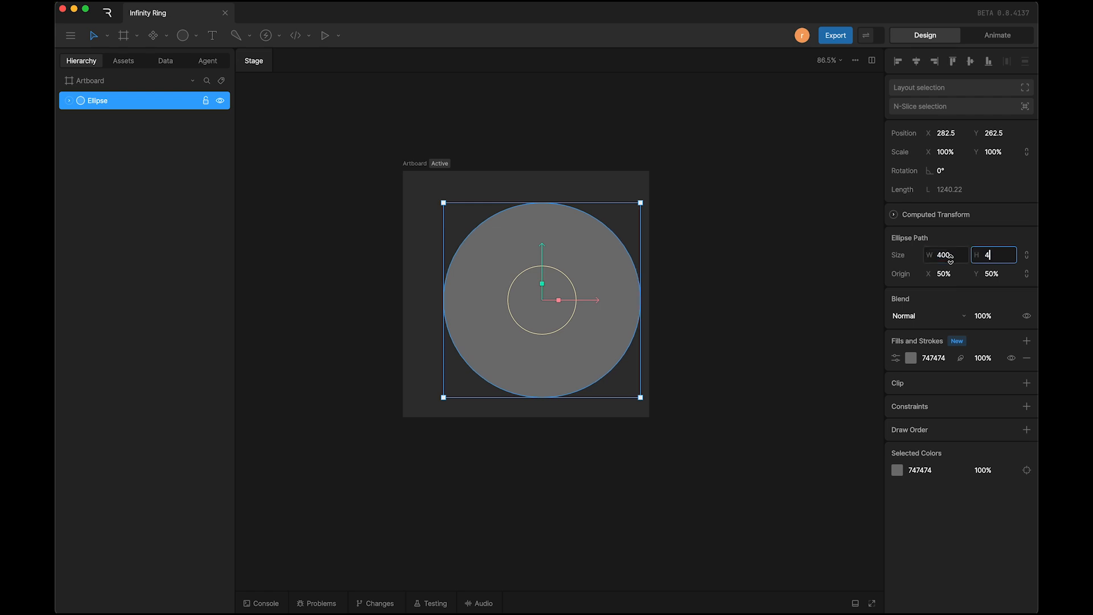
{"action": "key", "text": "Return"}
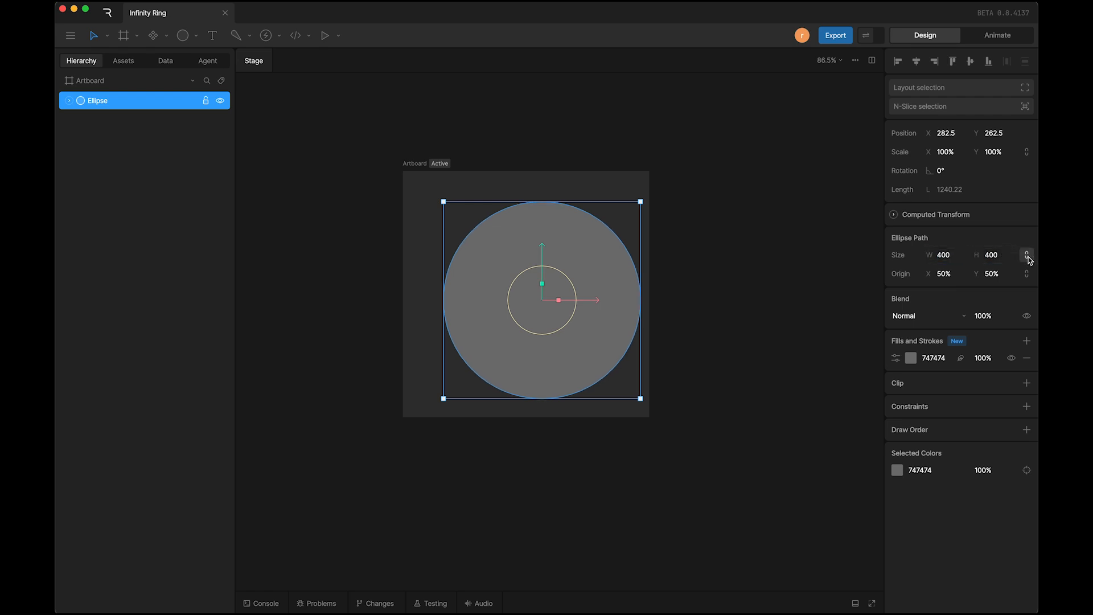
{"action": "left_click", "coordinate": [916, 62]}
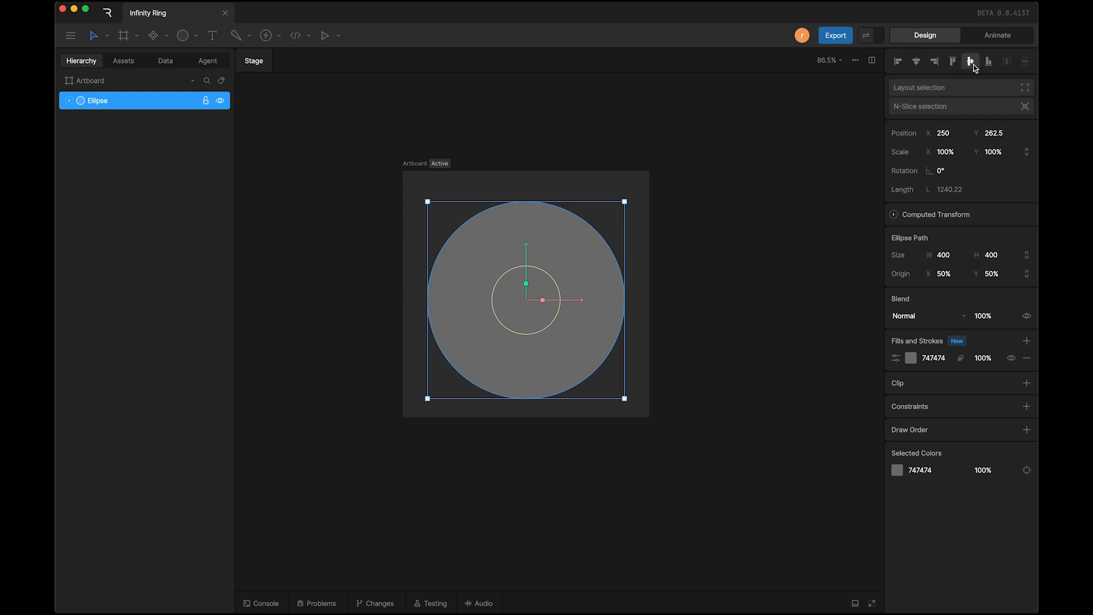
{"action": "left_click", "coordinate": [974, 65]}
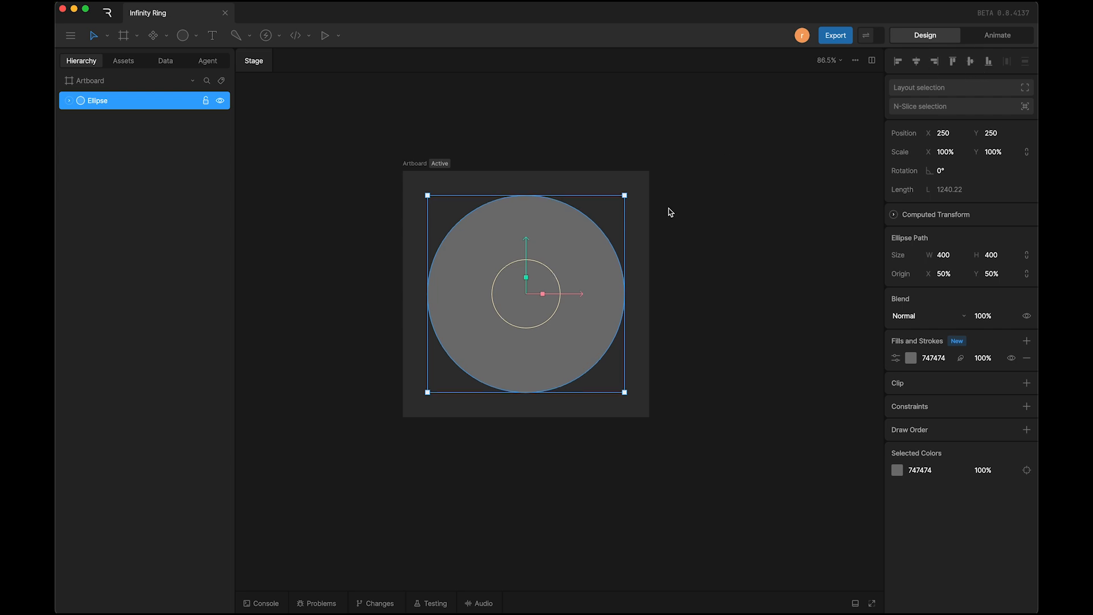
Step: Replace the ellipse's gray fill with a white FFFFFF stroke of thickness 20
{"action": "left_click", "coordinate": [1027, 340]}
{"action": "left_click", "coordinate": [1012, 392]}
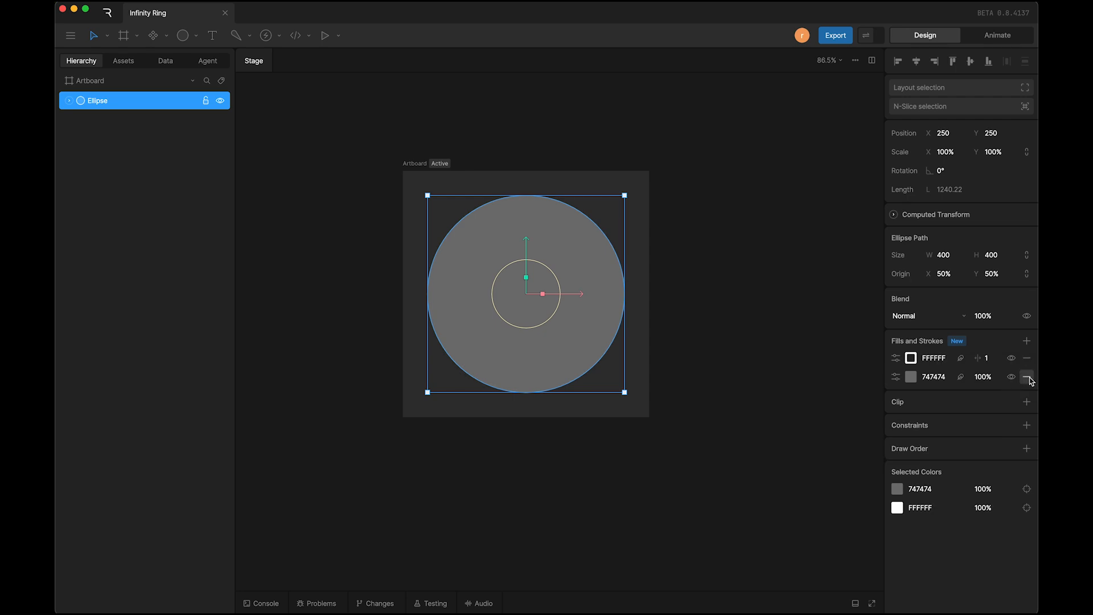
{"action": "left_click", "coordinate": [1028, 379]}
{"action": "left_click", "coordinate": [989, 359]}
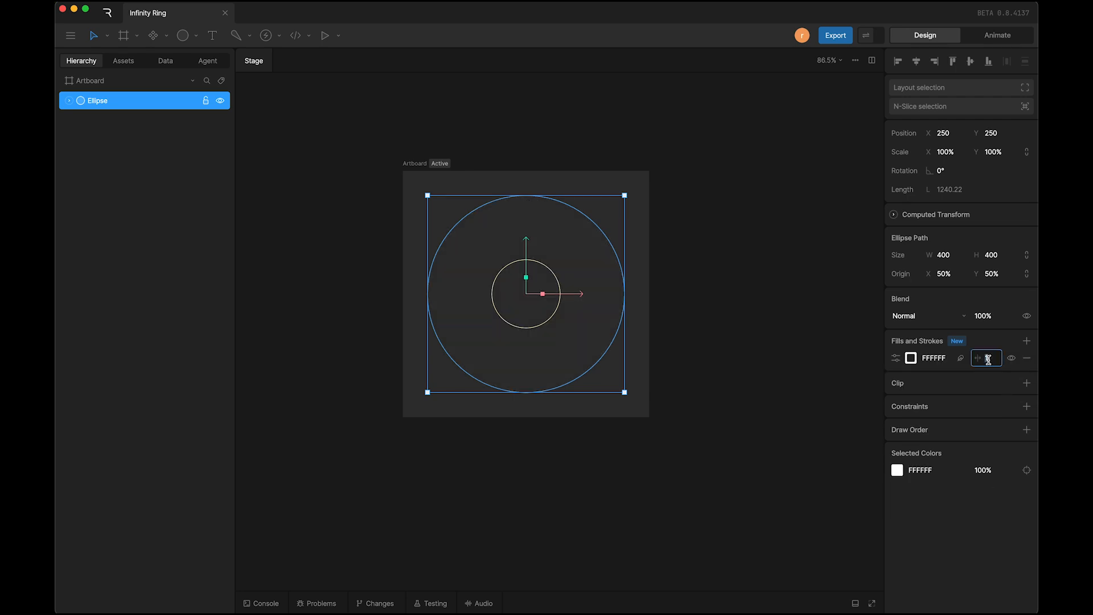
{"action": "type", "text": "10"}
{"action": "key", "text": "Return"}
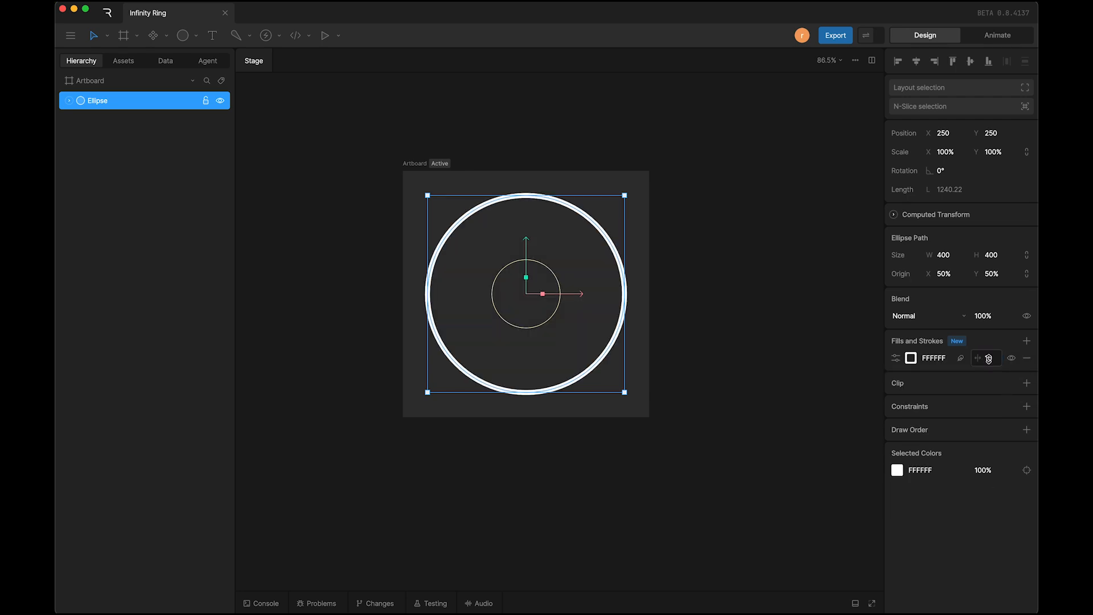
{"action": "left_click", "coordinate": [989, 358]}
{"action": "key", "text": "Return"}
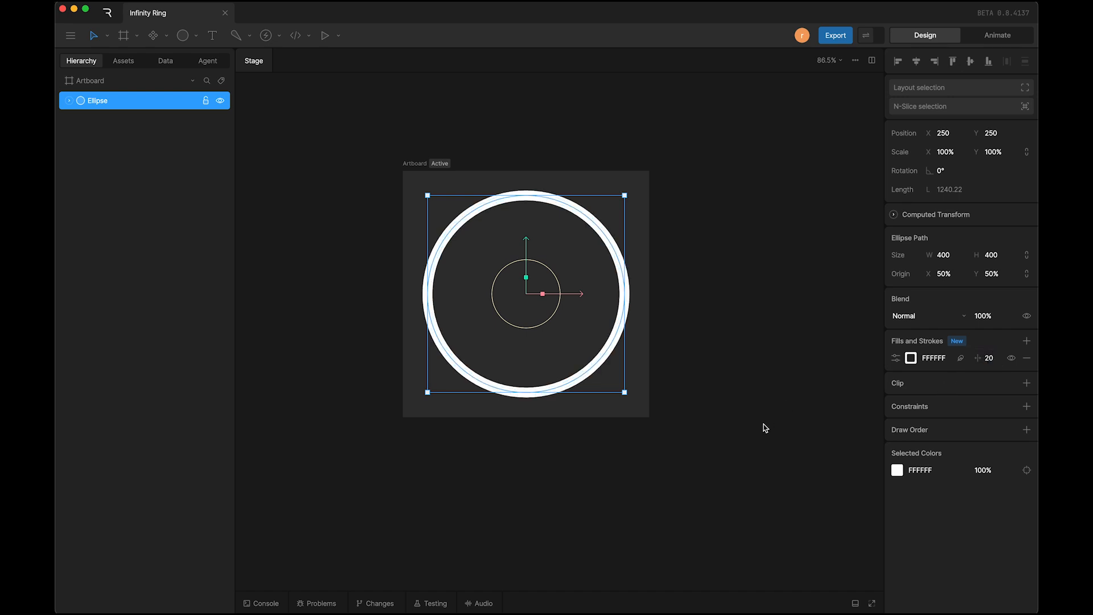
{"action": "left_click", "coordinate": [766, 429]}
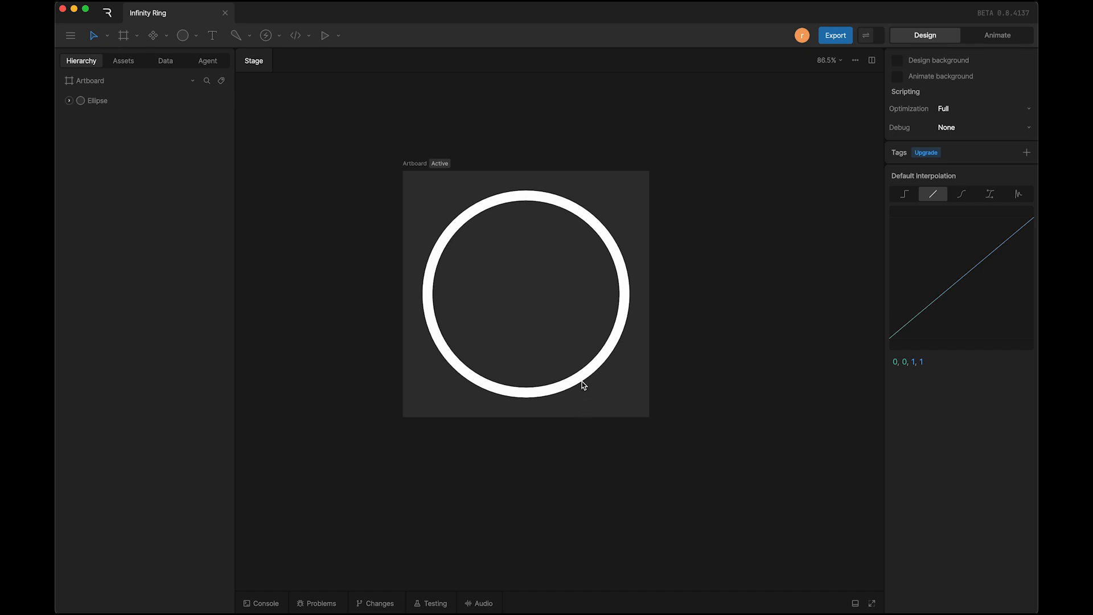
Step: Convert the ellipse to an editable path and set all its vertices to mirrored handles
{"action": "left_click", "coordinate": [563, 387]}
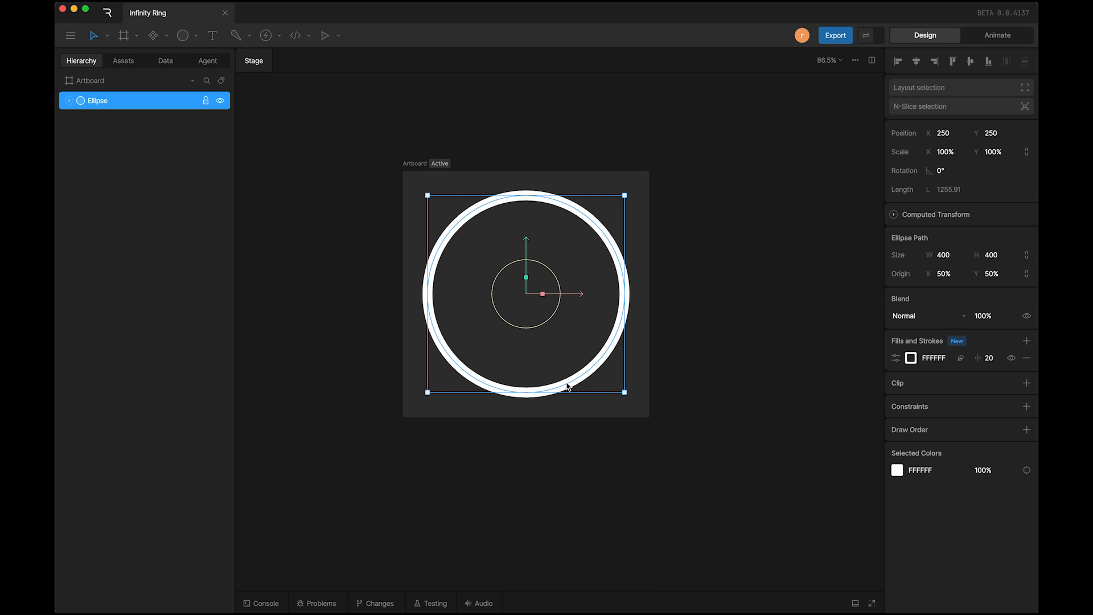
{"action": "double_click", "coordinate": [567, 384]}
{"action": "double_click", "coordinate": [567, 384]}
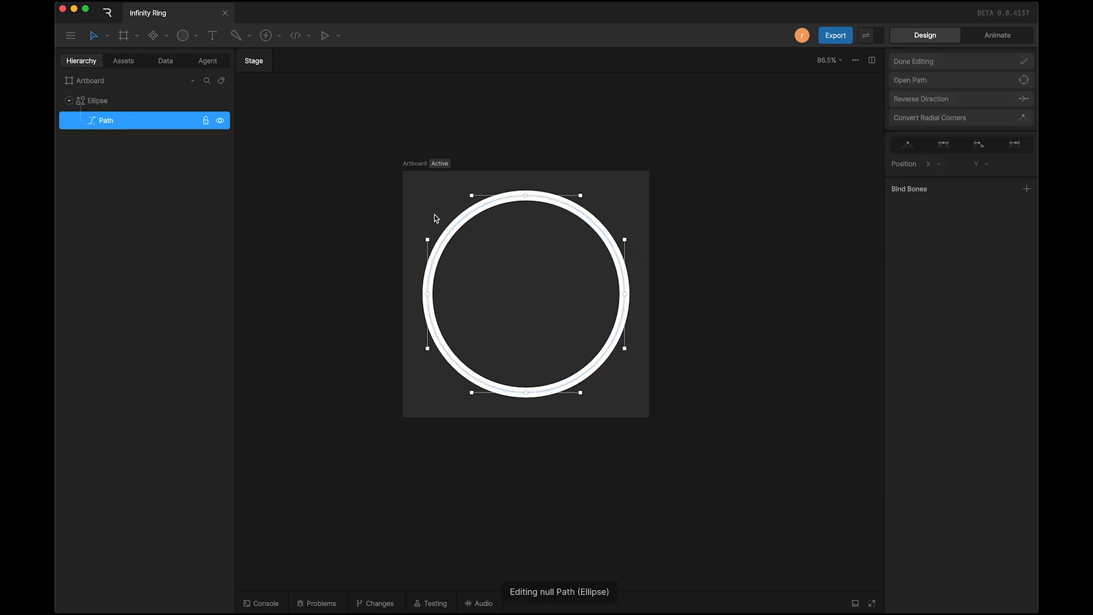
{"action": "left_click_drag", "start_coordinate": [397, 178], "coordinate": [669, 441]}
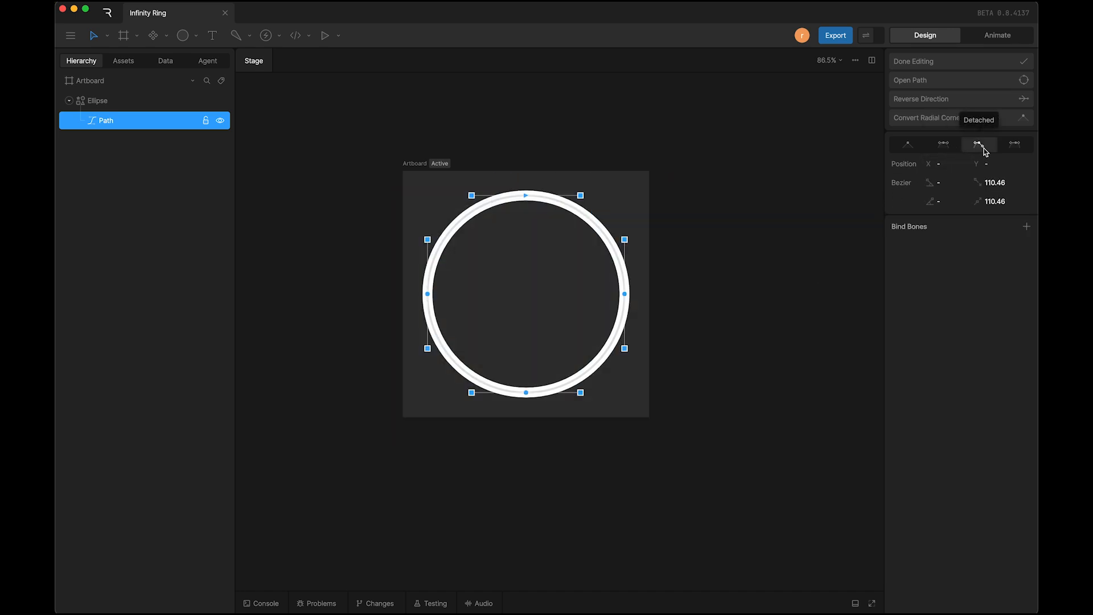
{"action": "left_click", "coordinate": [953, 149]}
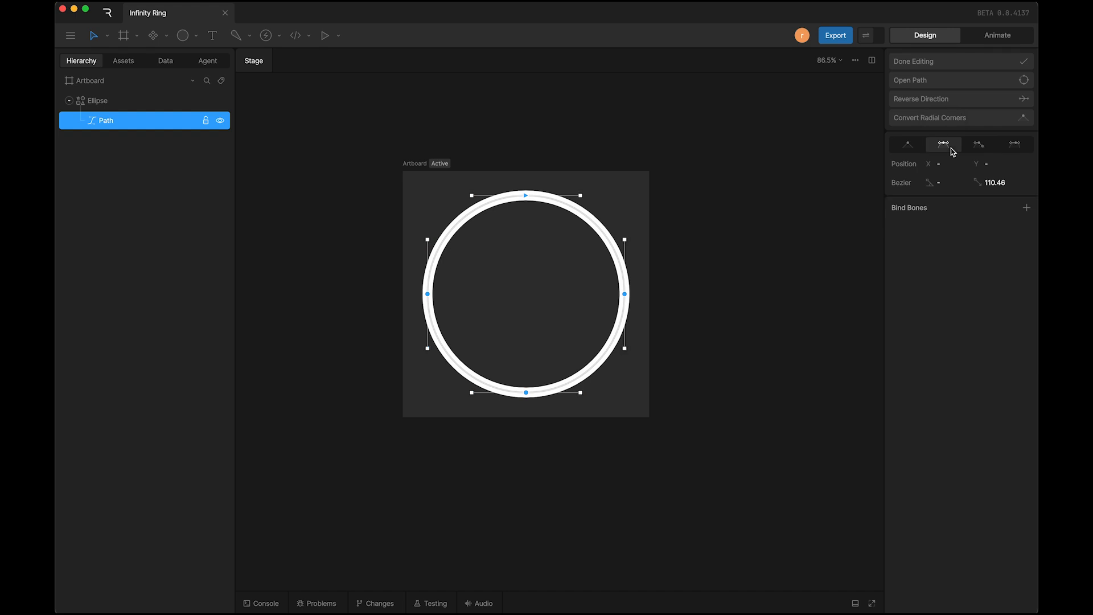
Step: Switch to Animate mode and set the duration of Timeline 1 to 00:02:00
{"action": "left_click", "coordinate": [997, 36]}
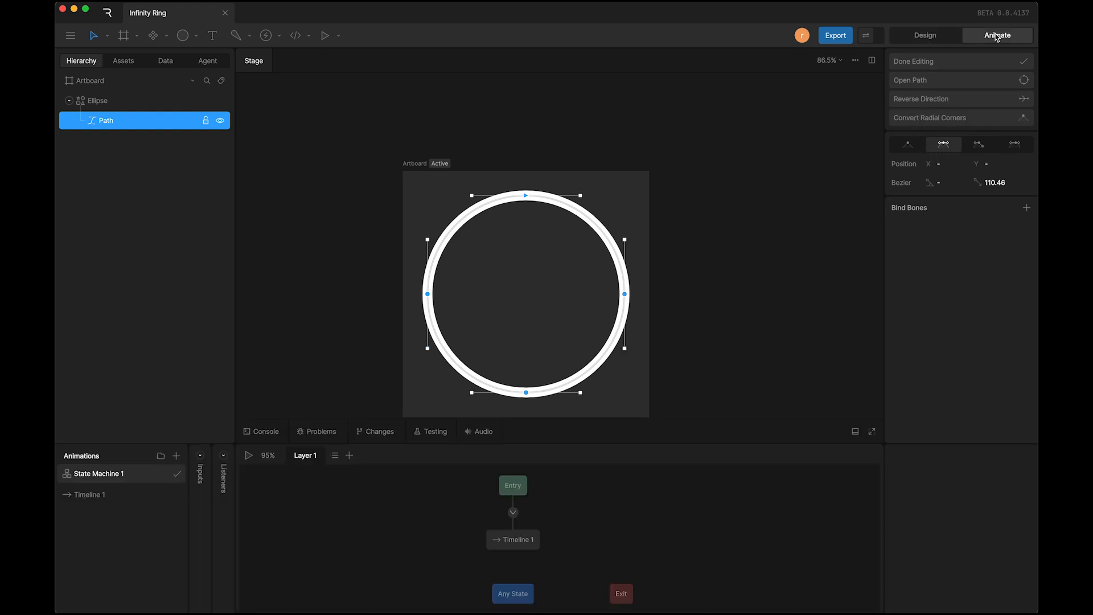
{"action": "left_click", "coordinate": [119, 499]}
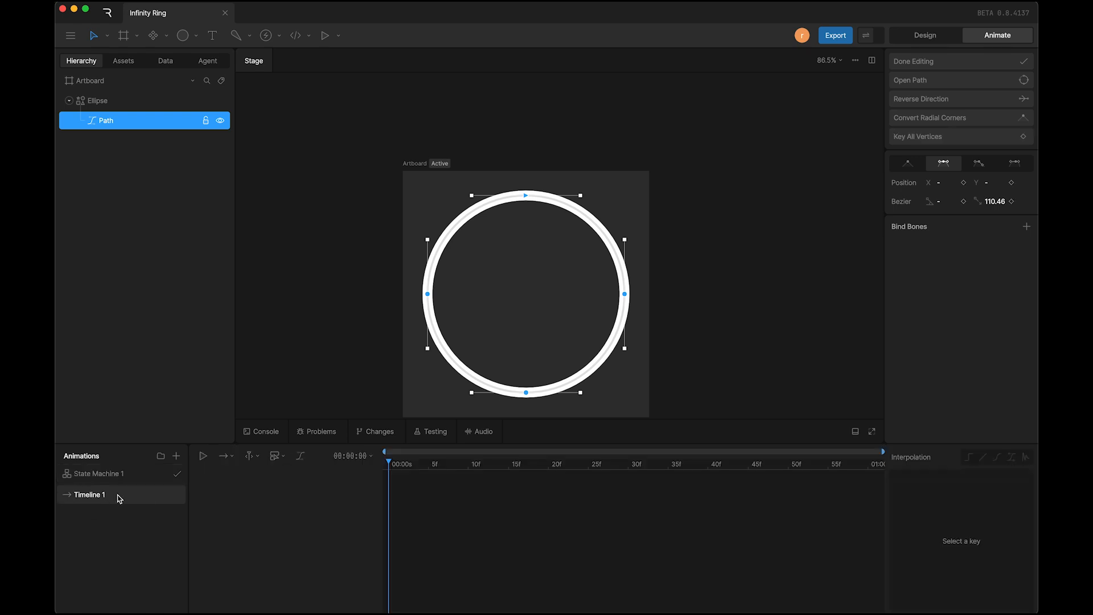
{"action": "left_click", "coordinate": [360, 456]}
{"action": "left_click", "coordinate": [415, 501]}
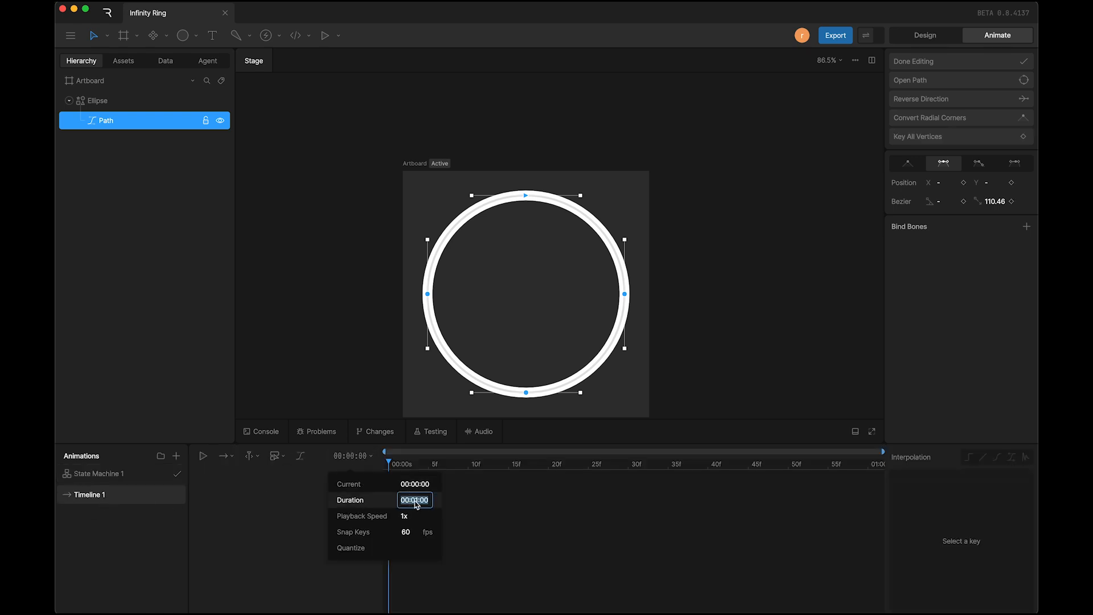
{"action": "left_click", "coordinate": [414, 501]}
{"action": "key", "text": "BackSpace"}
{"action": "type", "text": "2"}
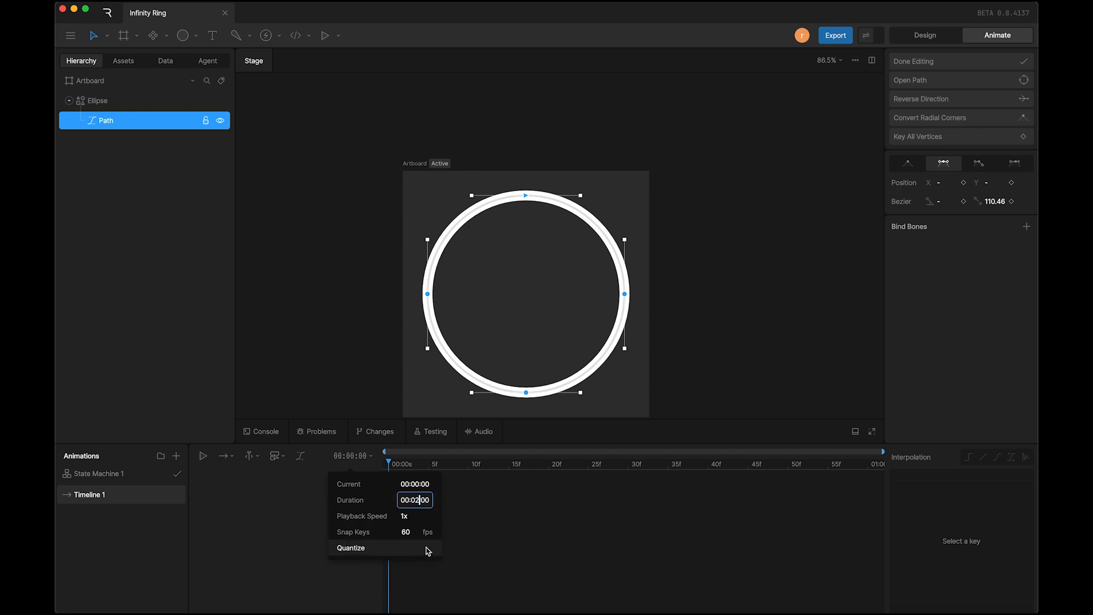
{"action": "key", "text": "Return"}
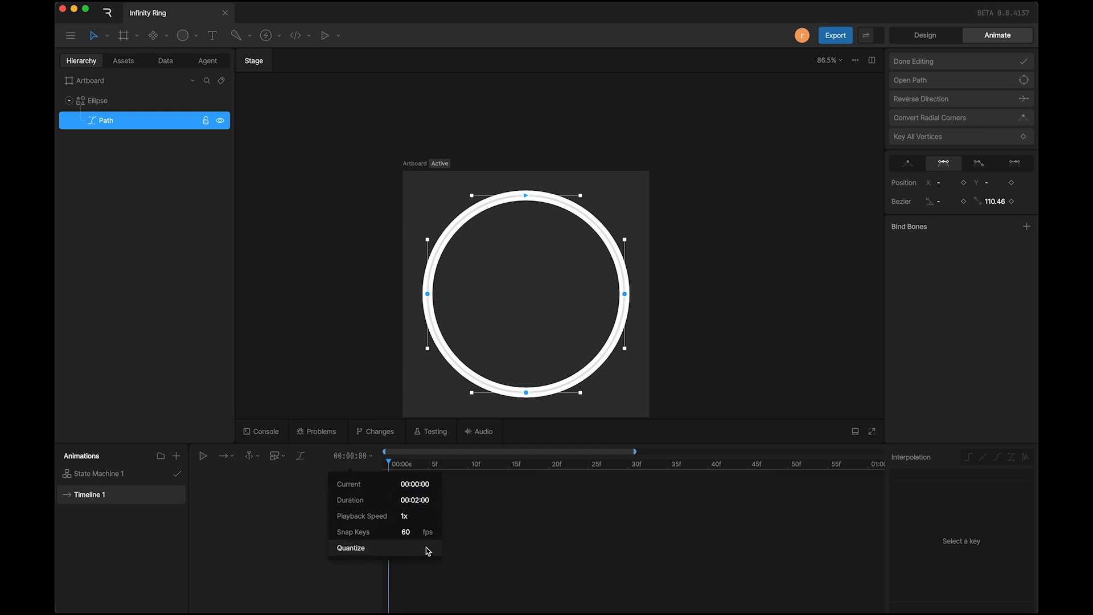
Step: Set Timeline 1 to Loop playback and enable its Work Area
{"action": "left_click", "coordinate": [231, 458]}
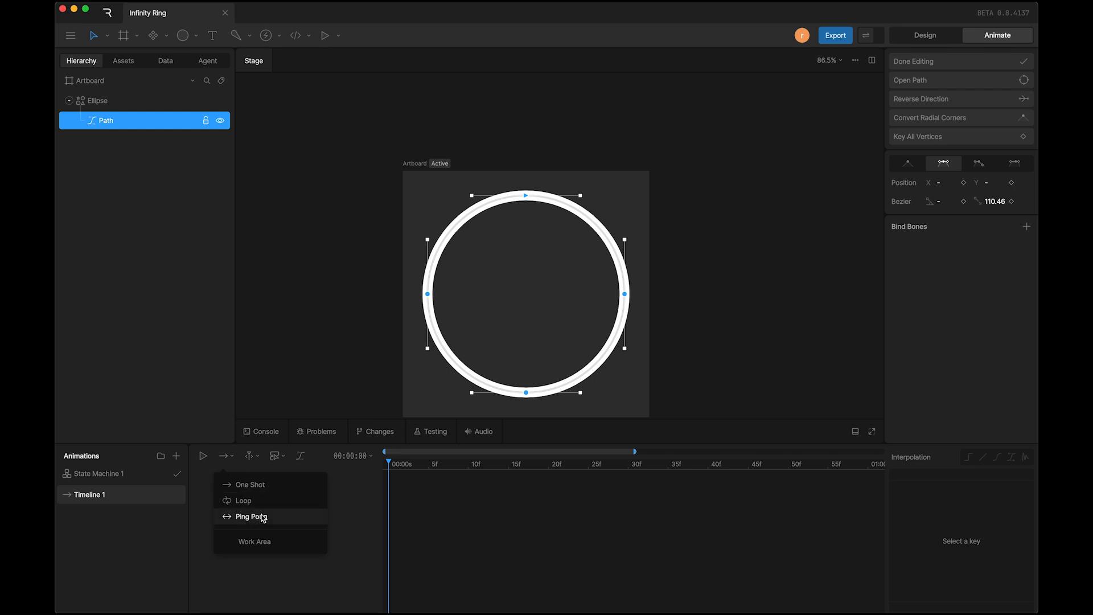
{"action": "left_click", "coordinate": [242, 501]}
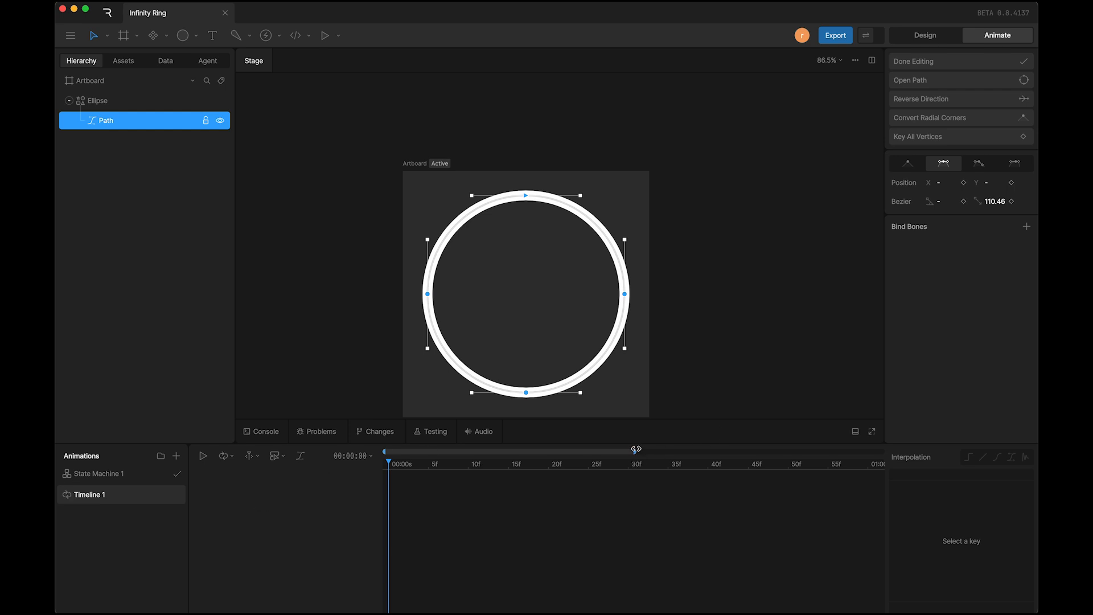
{"action": "left_click_drag", "start_coordinate": [635, 451], "coordinate": [903, 440]}
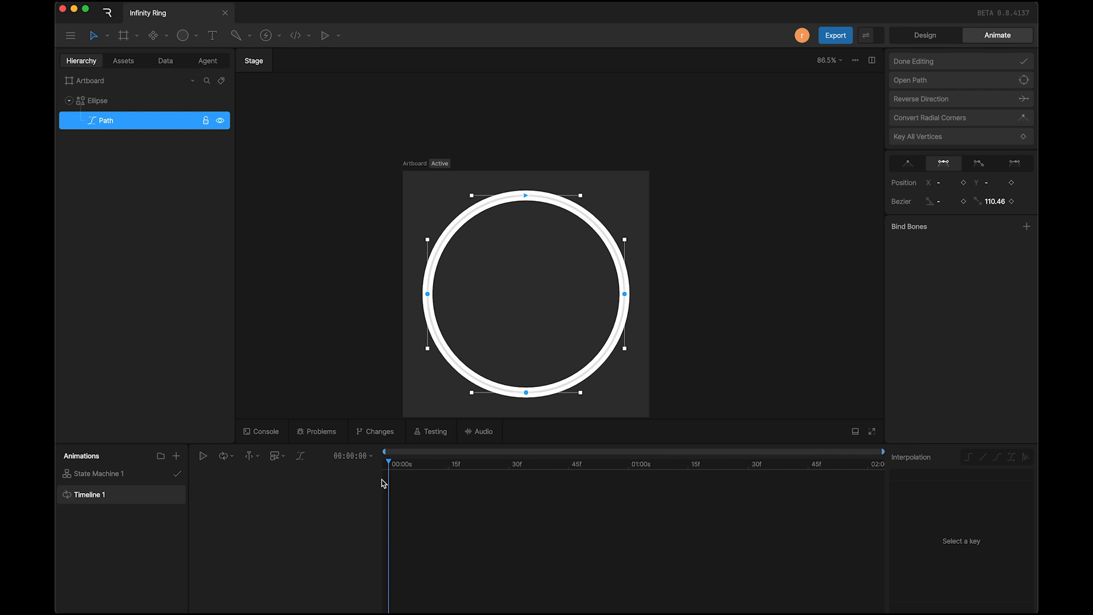
{"action": "left_click", "coordinate": [225, 456]}
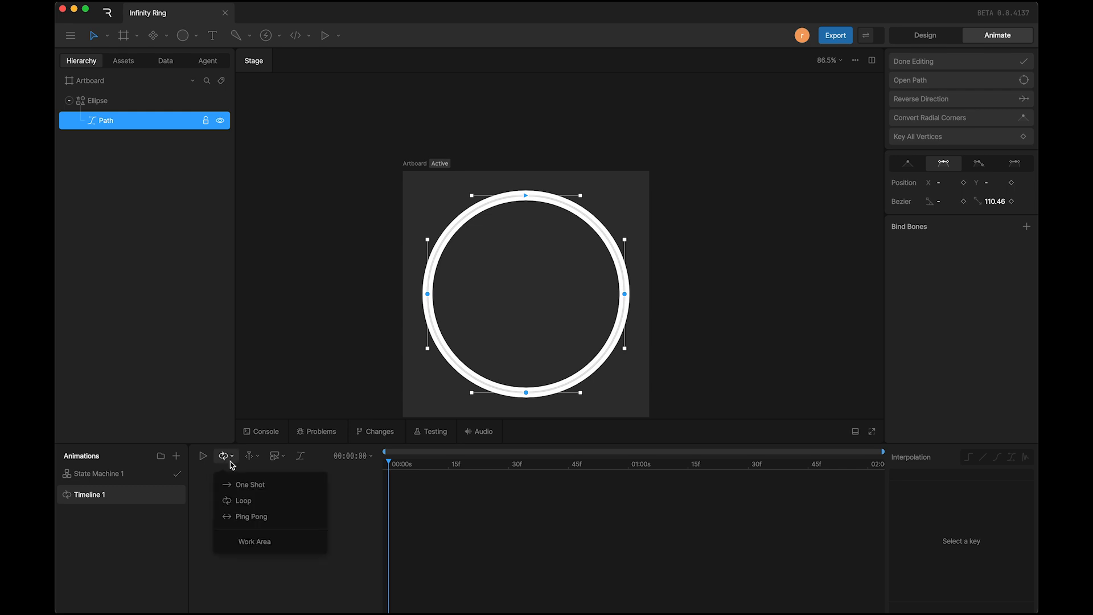
{"action": "left_click", "coordinate": [233, 544]}
{"action": "left_click", "coordinate": [515, 549]}
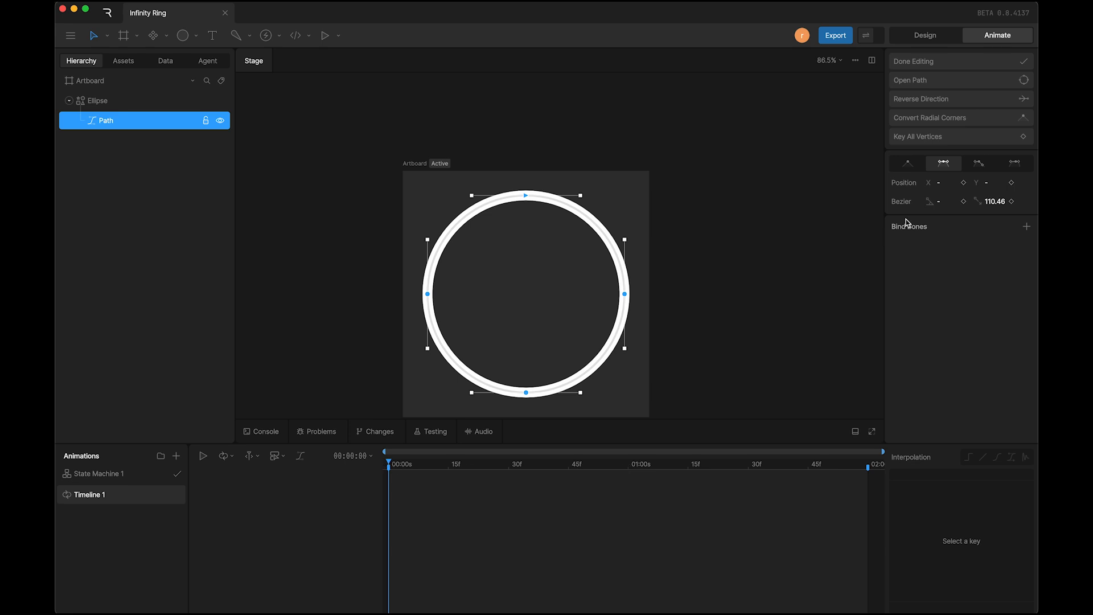
Step: Key all of the path's vertices at 00:00:00 and again at 00:01:00
{"action": "left_click", "coordinate": [924, 140]}
{"action": "left_click_drag", "start_coordinate": [600, 468], "coordinate": [630, 476]}
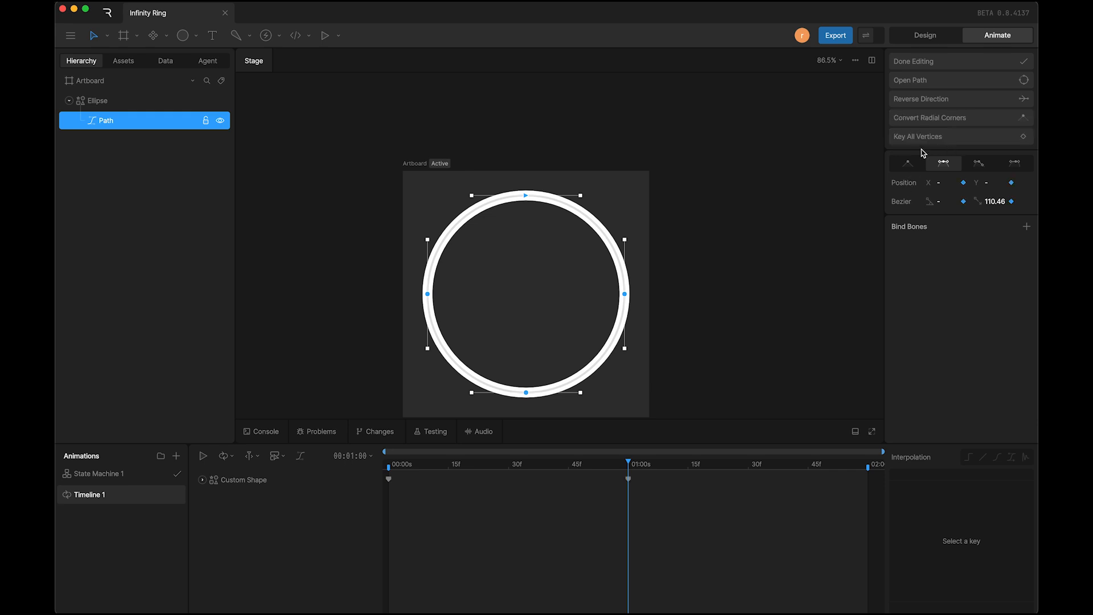
{"action": "left_click", "coordinate": [389, 465]}
Step: At 00:01:00, set the Bezier handle length of the circle's left vertex to -110.46
{"action": "left_click", "coordinate": [428, 295]}
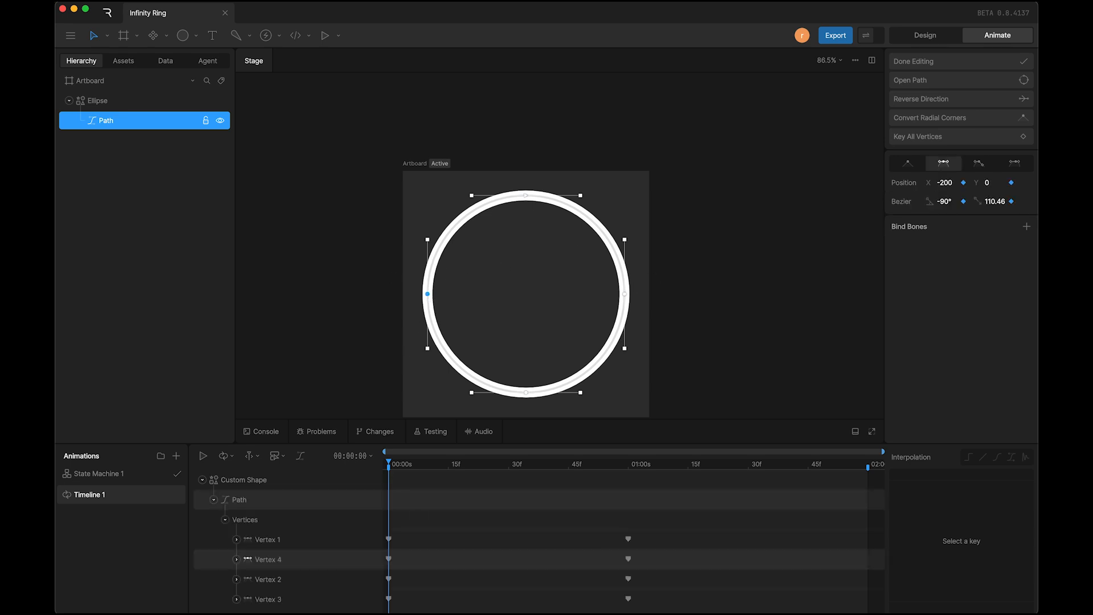
{"action": "left_click_drag", "start_coordinate": [608, 468], "coordinate": [630, 468]}
{"action": "left_click", "coordinate": [993, 203]}
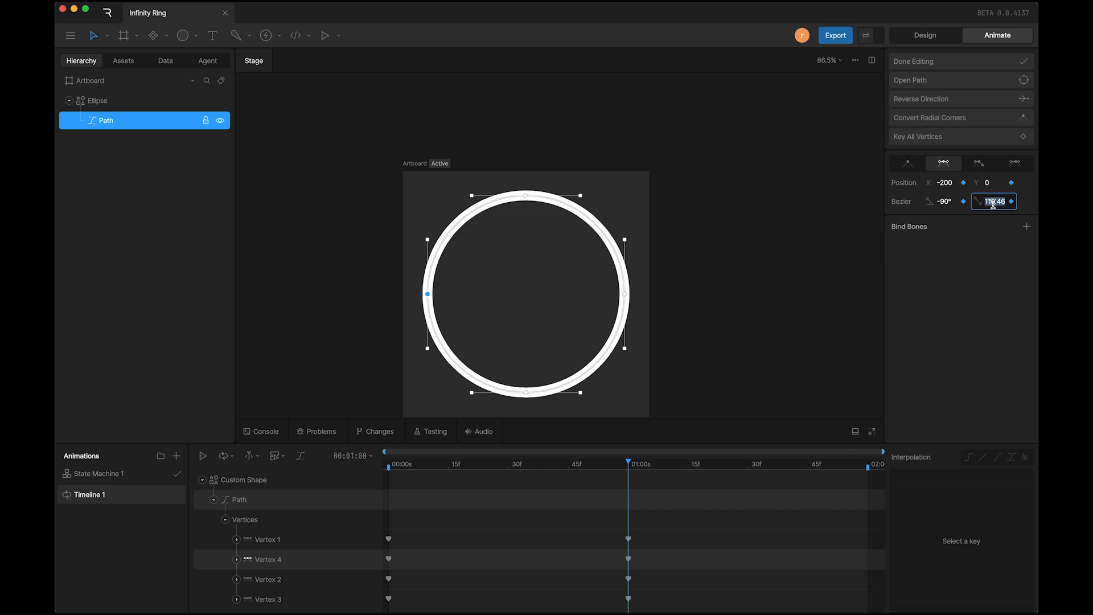
{"action": "key", "text": "Left"}
{"action": "type", "text": "-"}
{"action": "key", "text": "Return"}
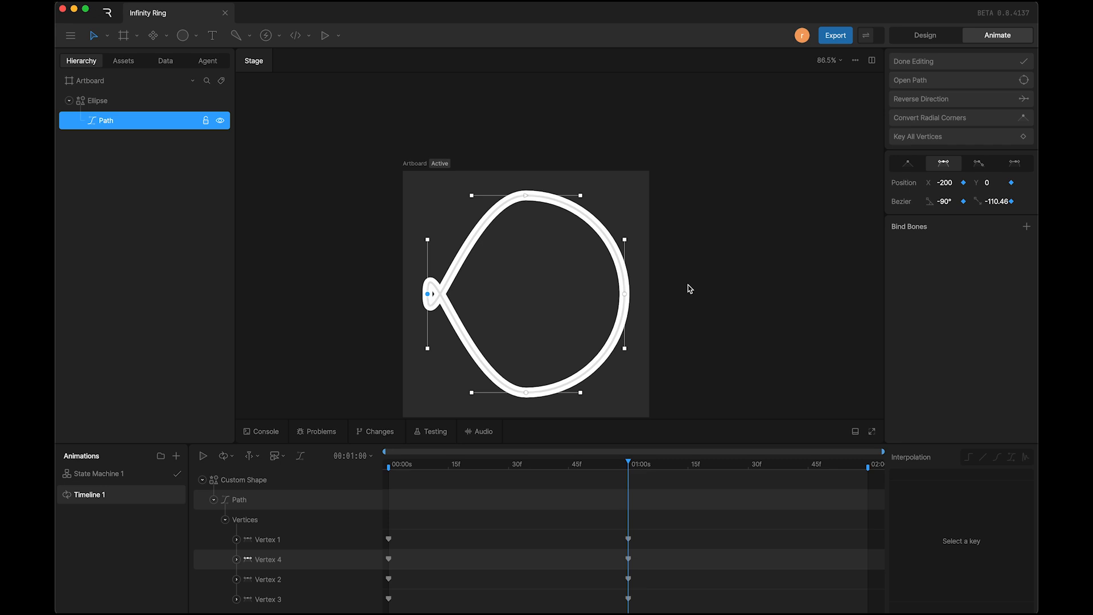
Step: At 00:01:00, set the Bezier handle length of the circle's right vertex to -110.46
{"action": "left_click", "coordinate": [625, 295]}
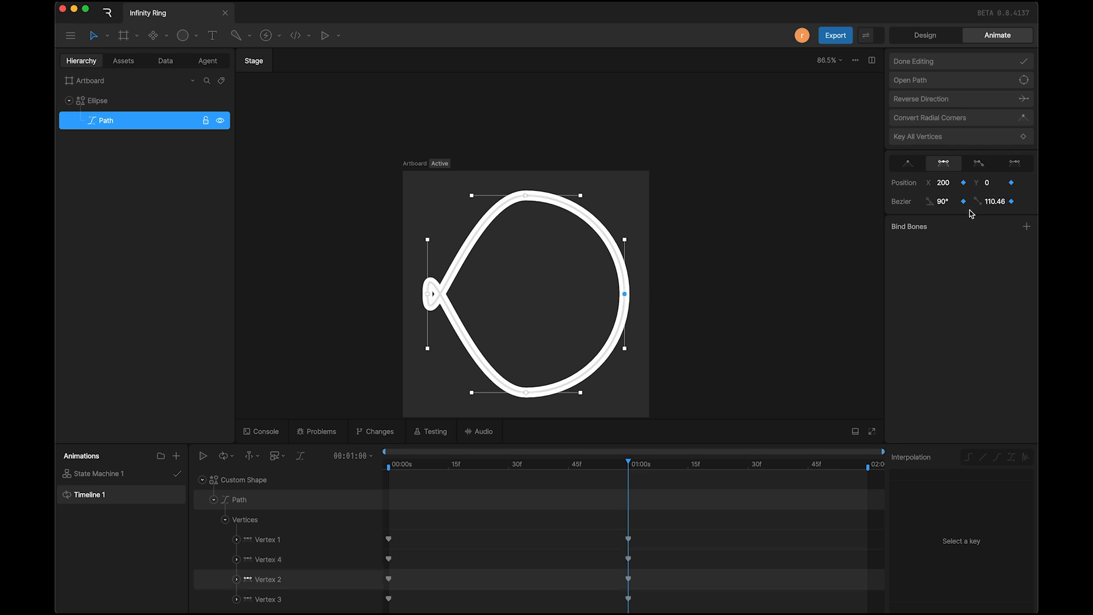
{"action": "left_click", "coordinate": [994, 202]}
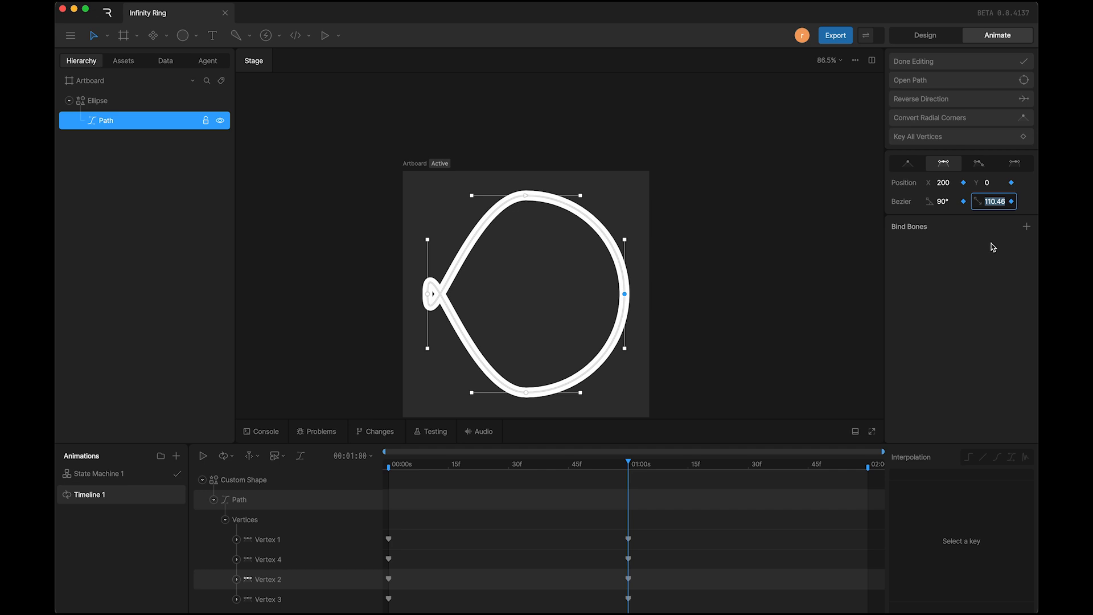
{"action": "key", "text": "Left"}
{"action": "type", "text": "-"}
{"action": "key", "text": "Return"}
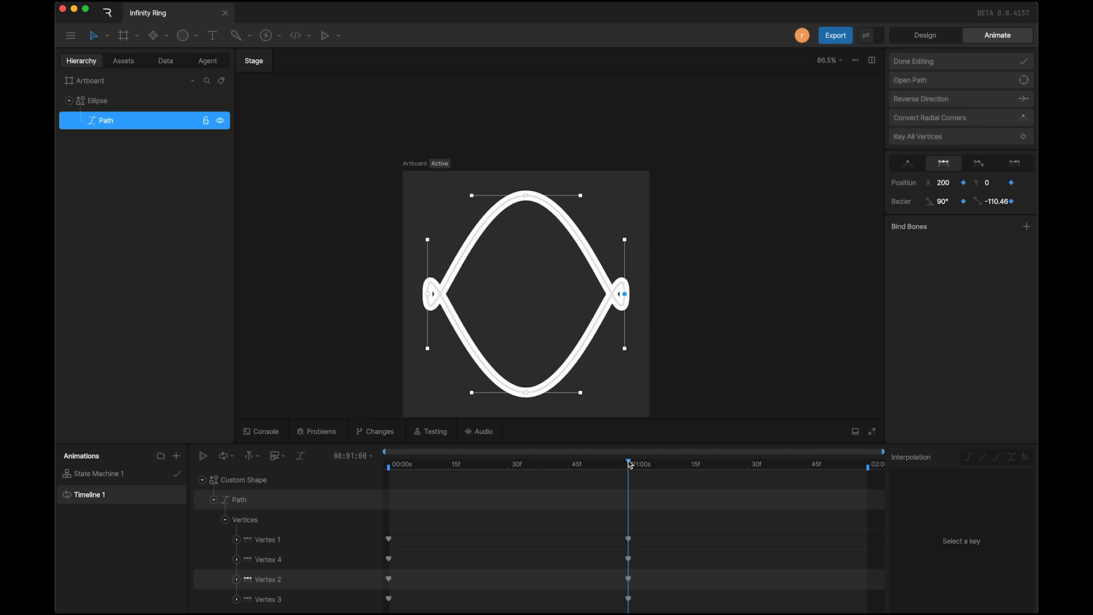
{"action": "left_click_drag", "start_coordinate": [630, 465], "coordinate": [631, 500]}
Step: At 00:01:00, set the top vertex's Y position to 200, and offset it to 210 to separate it from the bottom vertex
{"action": "left_click", "coordinate": [527, 196]}
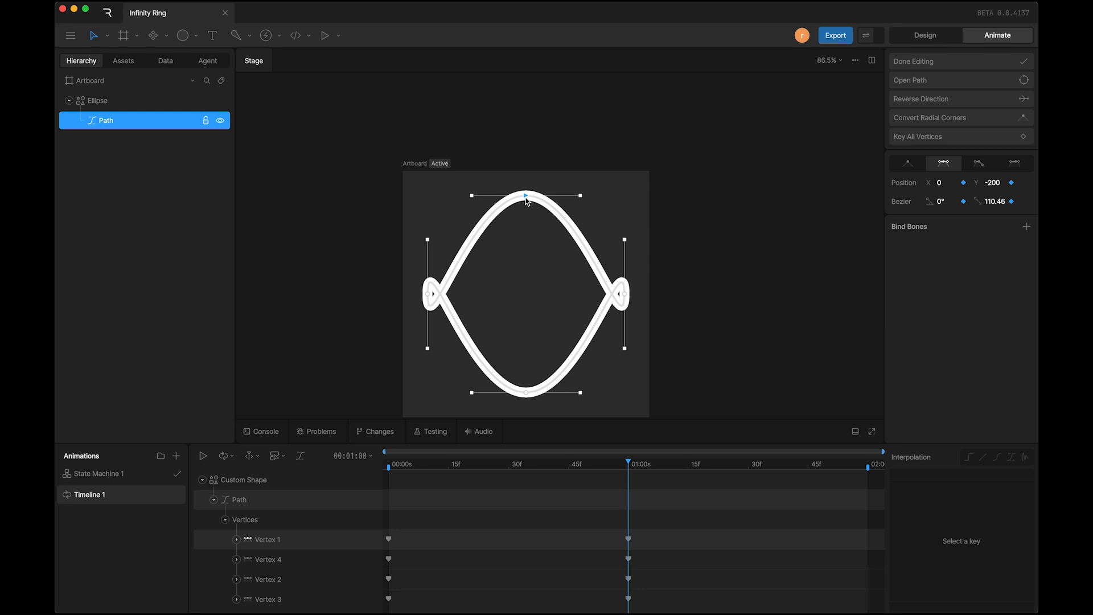
{"action": "left_click", "coordinate": [991, 183]}
{"action": "left_click", "coordinate": [992, 188]}
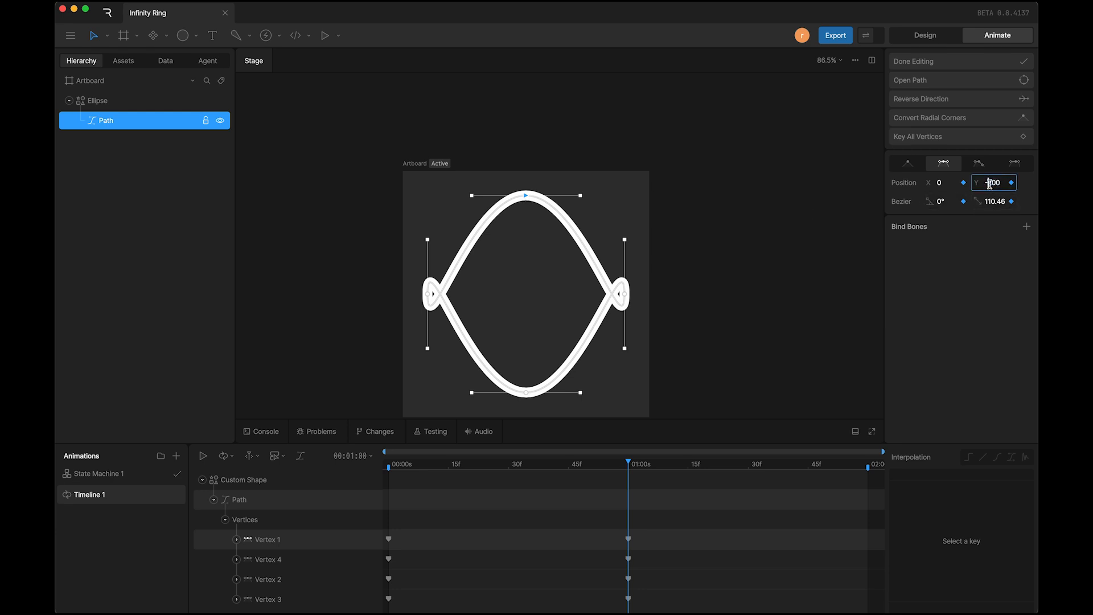
{"action": "key", "text": "BackSpace"}
{"action": "key", "text": "Return"}
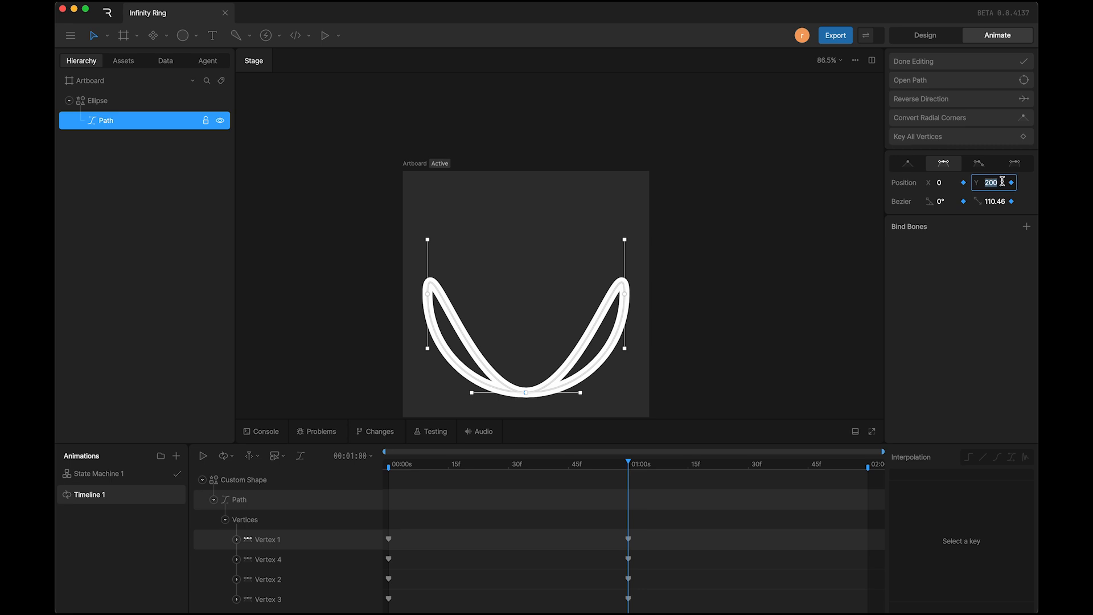
{"action": "key", "text": "shift+Up"}
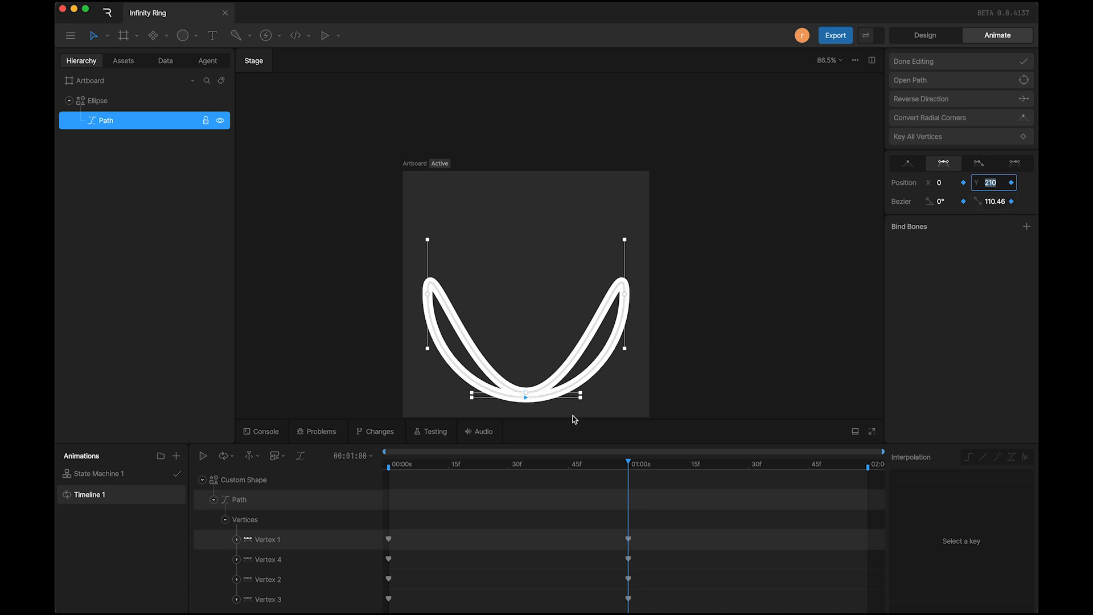
Step: Set the Y position of the original bottom vertex (Vertex 3) to -200 at 00:01:00
{"action": "left_click", "coordinate": [527, 394]}
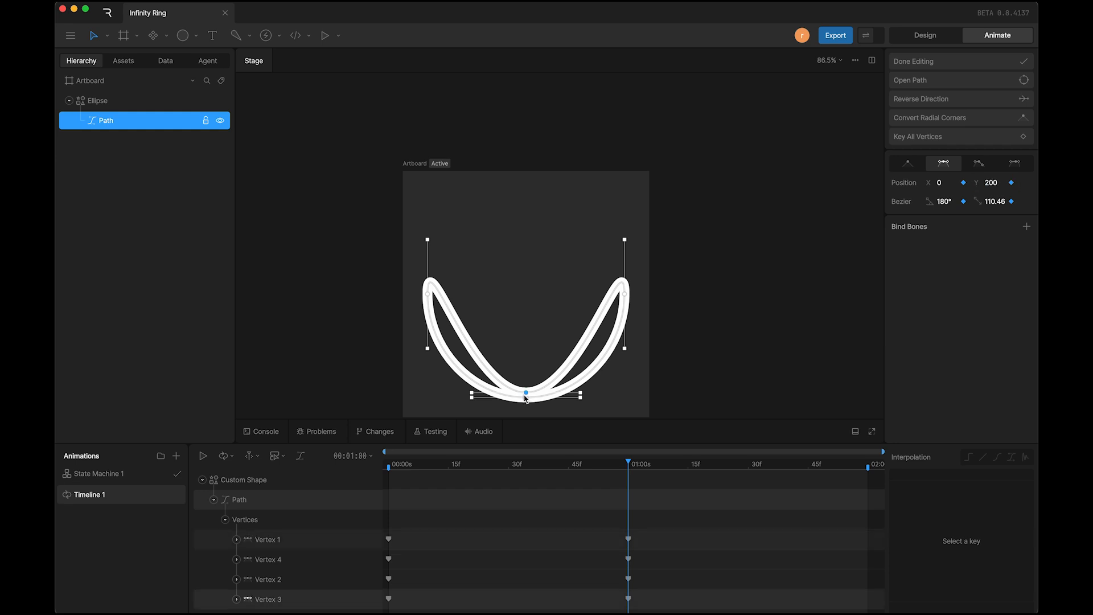
{"action": "left_click", "coordinate": [992, 183]}
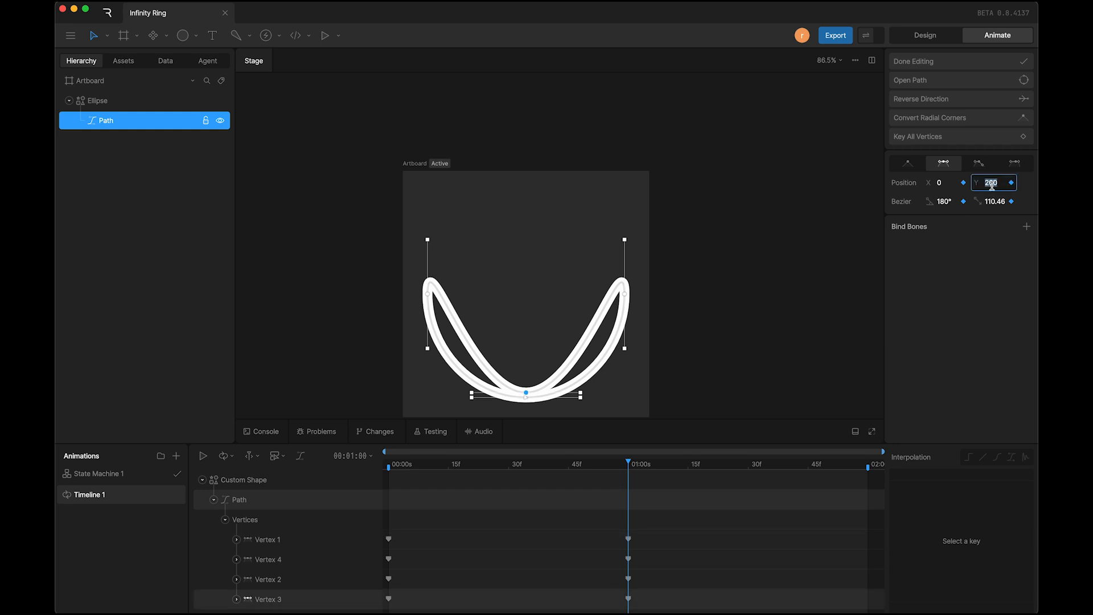
{"action": "key", "text": "Left"}
{"action": "key", "text": "Return"}
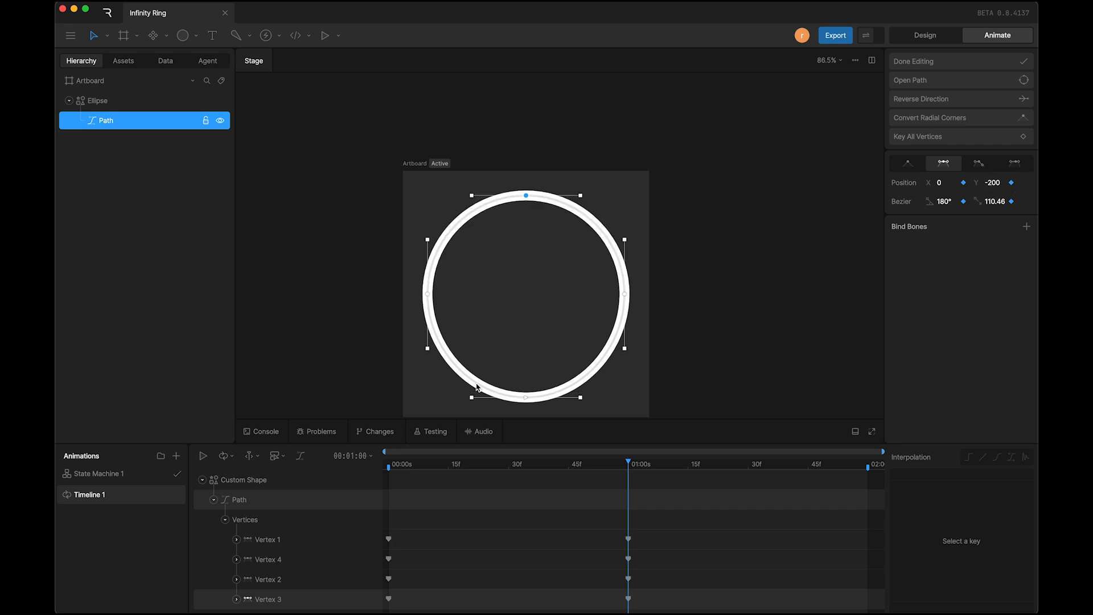
Step: Set the Y position of Vertex 1, now at the circle's bottom, to 200
{"action": "left_click", "coordinate": [526, 398]}
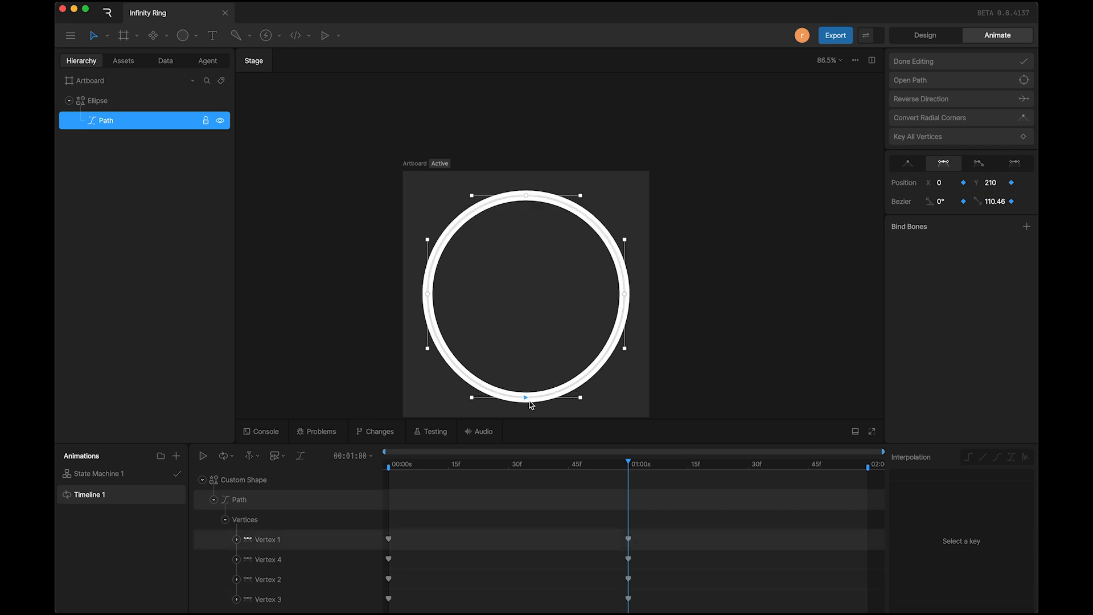
{"action": "left_click", "coordinate": [996, 184]}
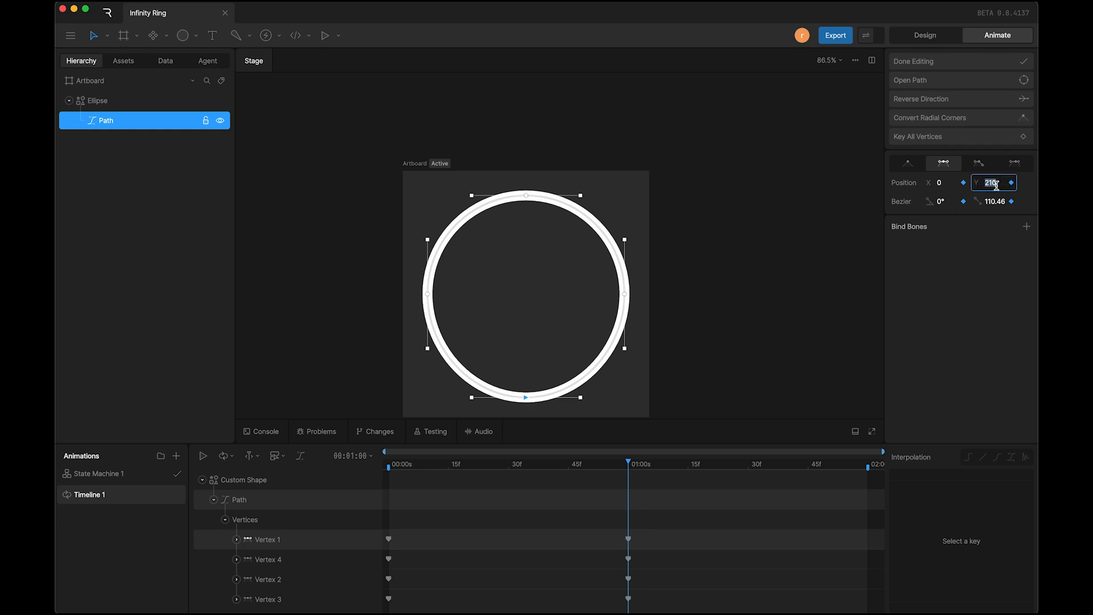
{"action": "type", "text": "200"}
{"action": "key", "text": "Return"}
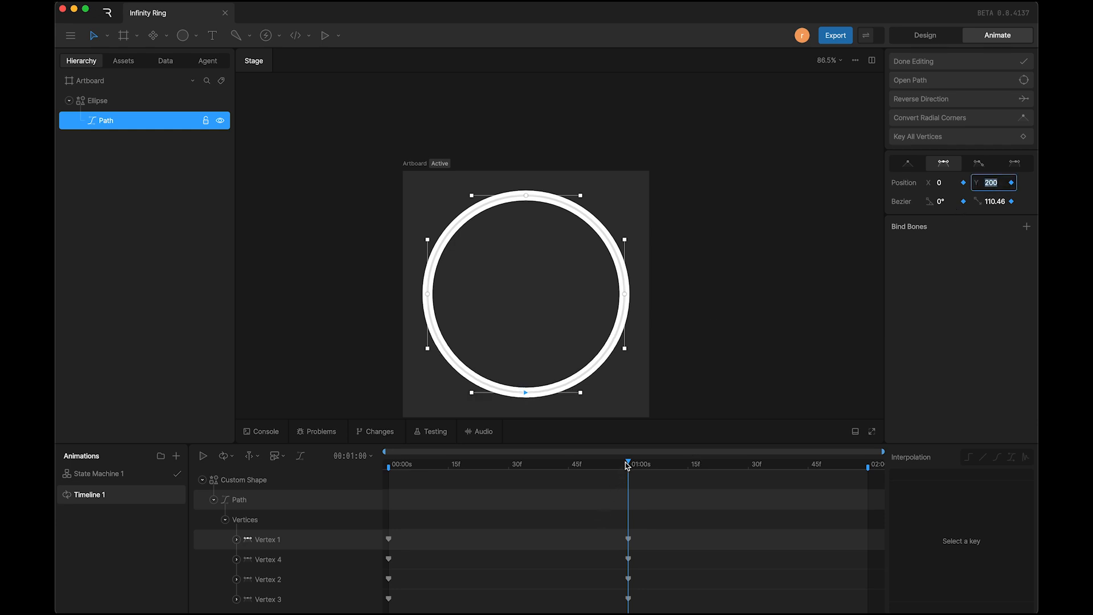
{"action": "left_click_drag", "start_coordinate": [627, 466], "coordinate": [390, 447]}
{"action": "left_click", "coordinate": [512, 132]}
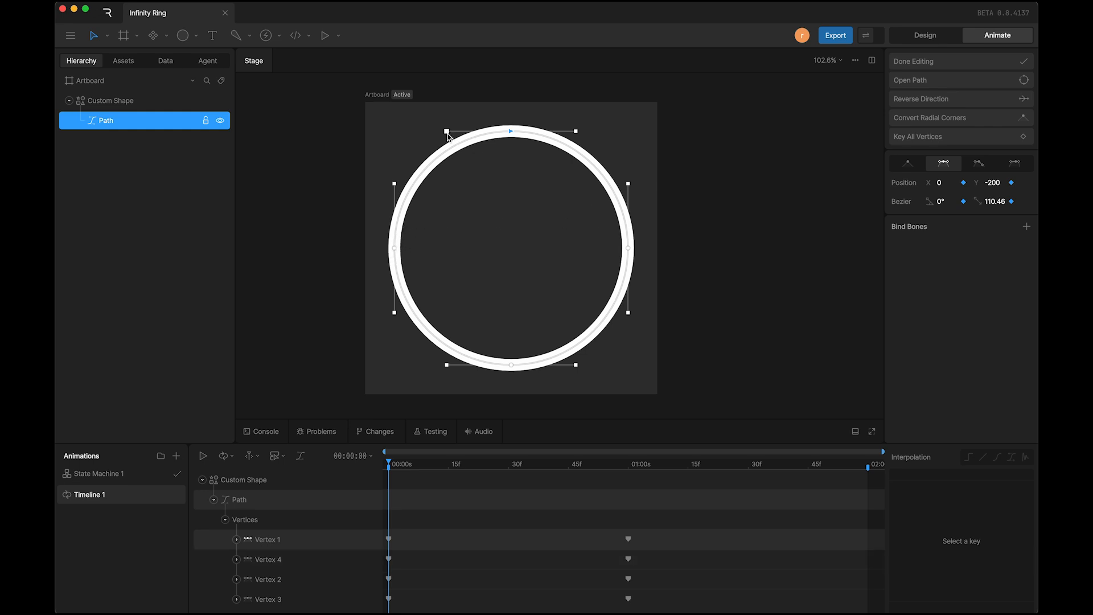
{"action": "left_click_drag", "start_coordinate": [448, 133], "coordinate": [466, 180]}
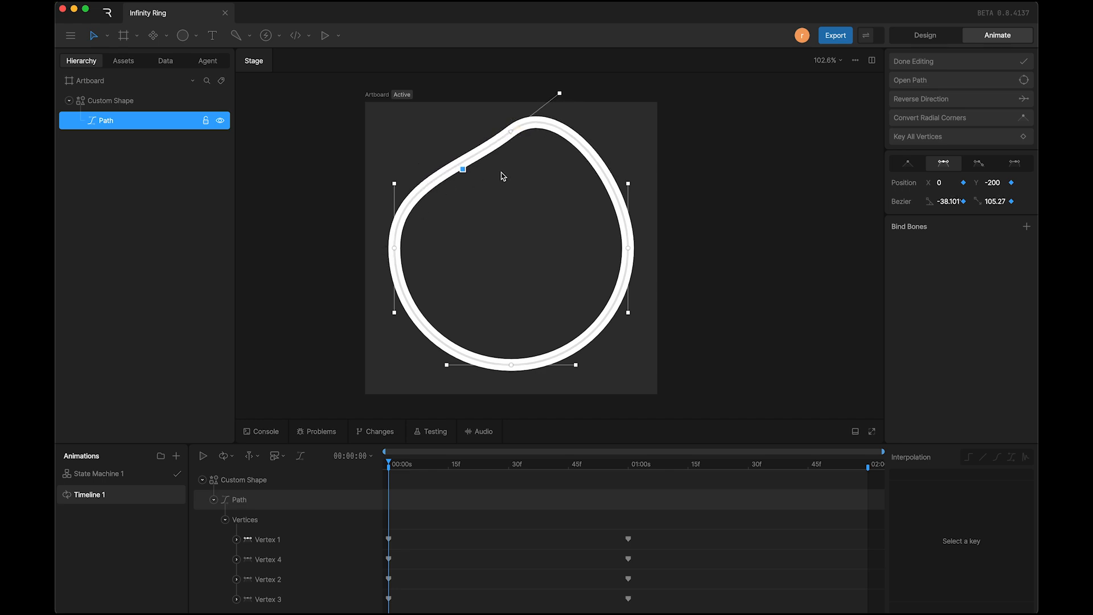
{"action": "key", "text": "super+z"}
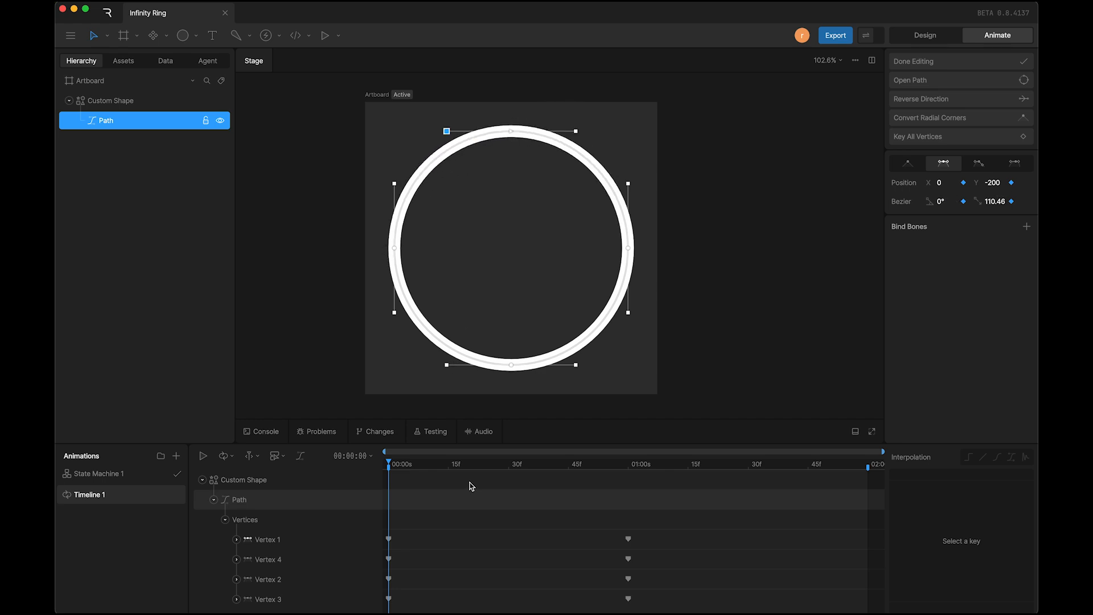
Step: At 00:00:30, set Vertex 1's Bezier angle to -45° and its handle length to 160
{"action": "left_click", "coordinate": [497, 464]}
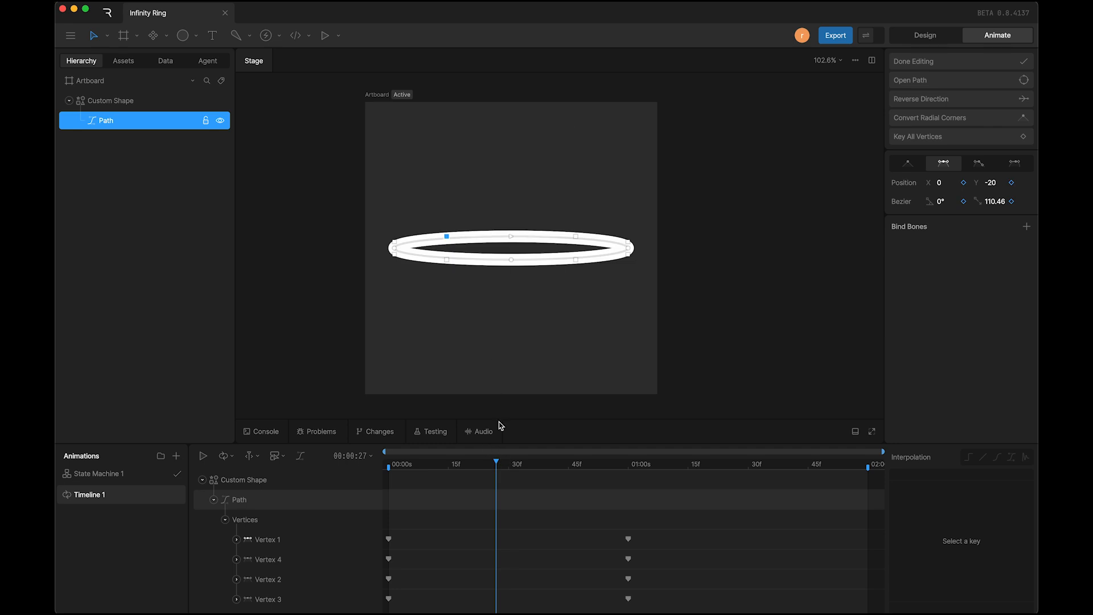
{"action": "left_click", "coordinate": [508, 464]}
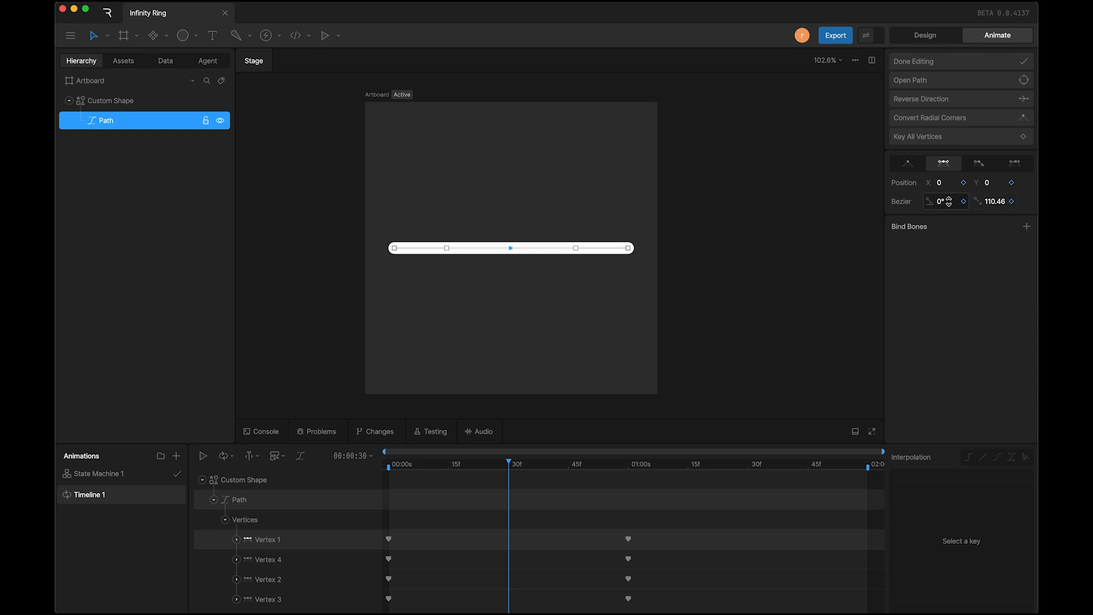
{"action": "left_click_drag", "start_coordinate": [949, 201], "coordinate": [946, 234]}
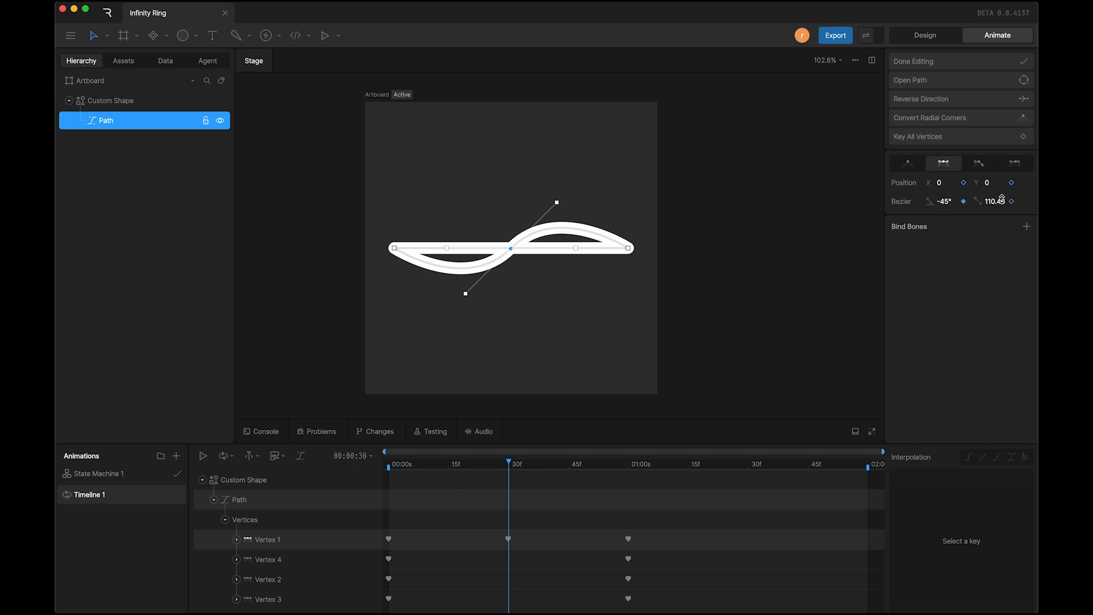
{"action": "left_click_drag", "start_coordinate": [1002, 199], "coordinate": [1012, 174]}
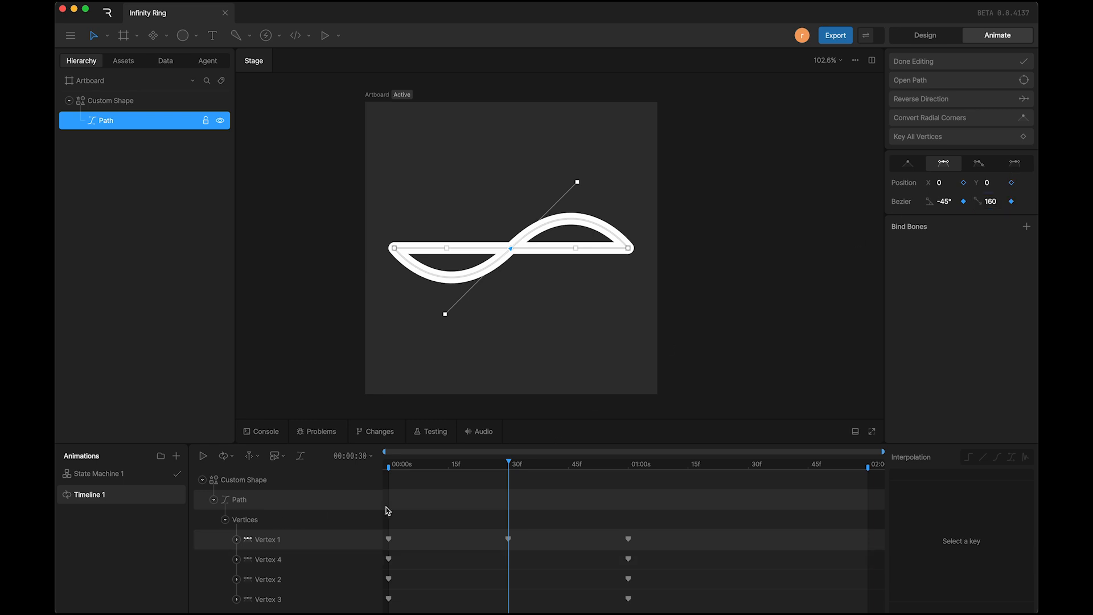
Step: At 00:00:30, set Vertex 3's Bezier angle to 225° and its handle length to 160
{"action": "left_click_drag", "start_coordinate": [410, 469], "coordinate": [448, 464]}
{"action": "left_click", "coordinate": [512, 307]}
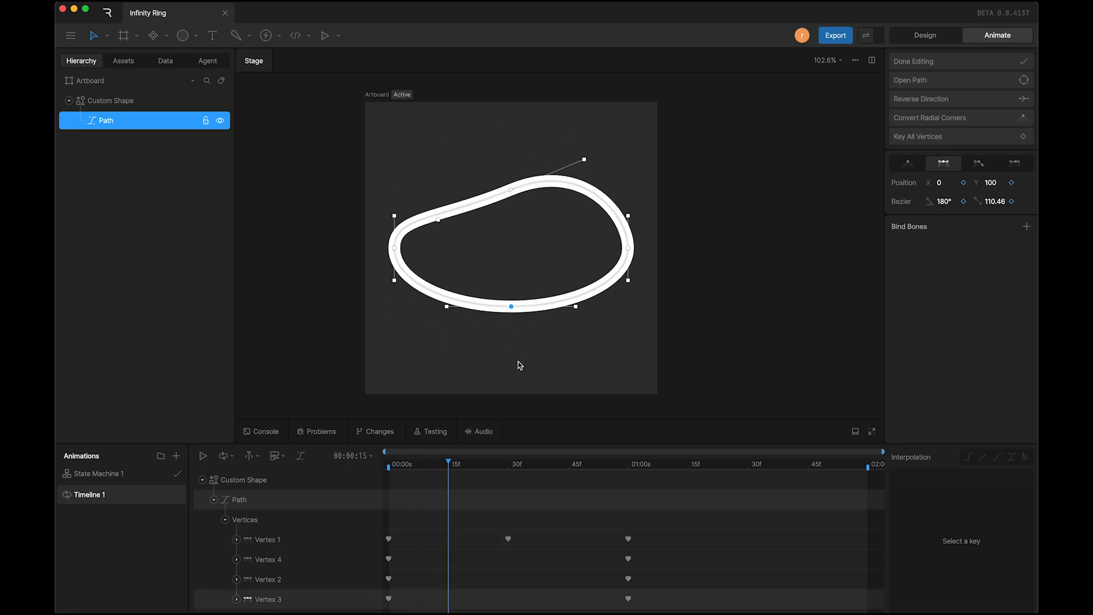
{"action": "left_click", "coordinate": [507, 467]}
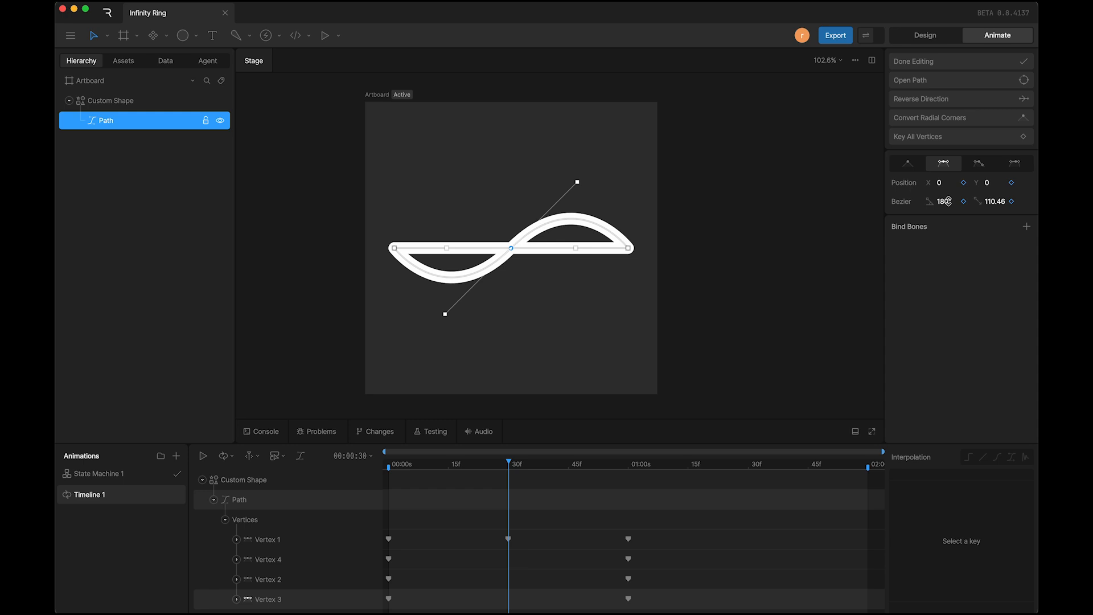
{"action": "left_click_drag", "start_coordinate": [946, 201], "coordinate": [952, 176]}
{"action": "key", "text": "super+z"}
{"action": "left_click", "coordinate": [950, 202]}
{"action": "type", "text": "+4"}
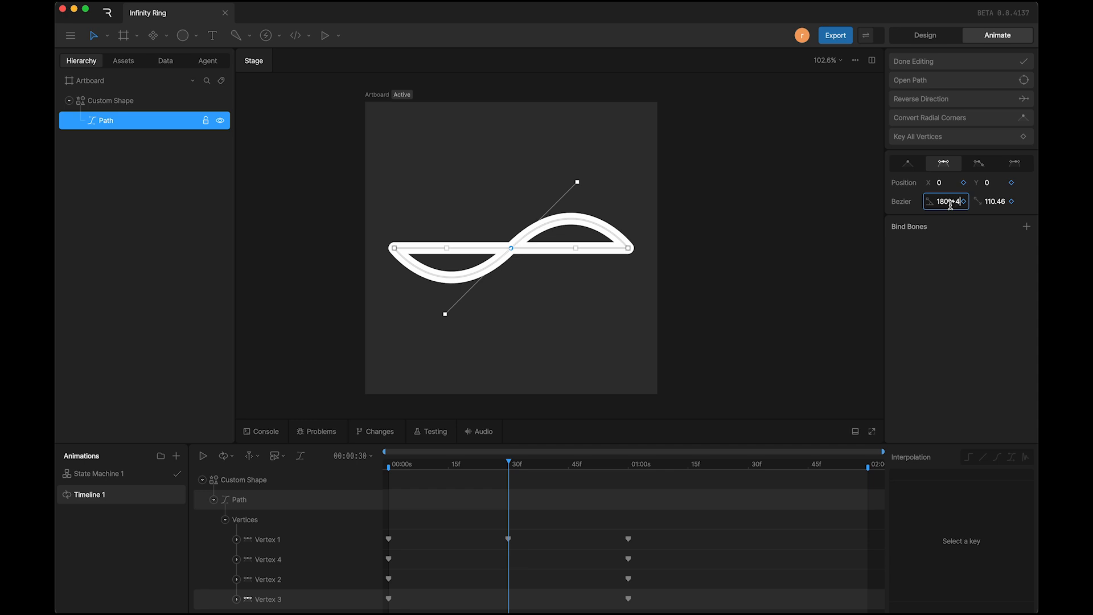
{"action": "type", "text": "5"}
{"action": "key", "text": "Return"}
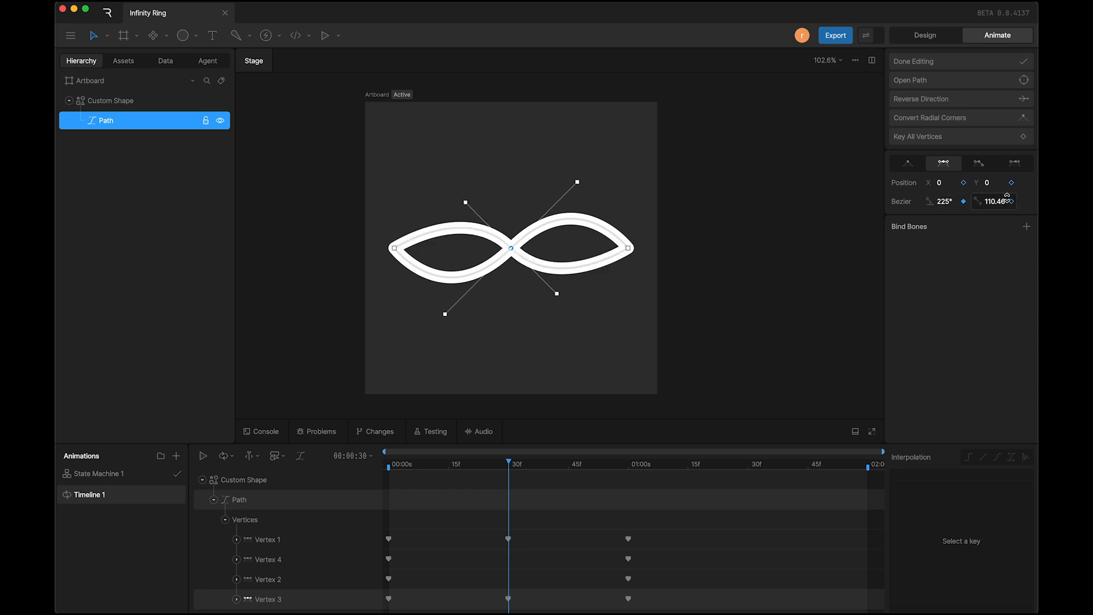
{"action": "double_click", "coordinate": [996, 203]}
{"action": "type", "text": "160"}
{"action": "key", "text": "Return"}
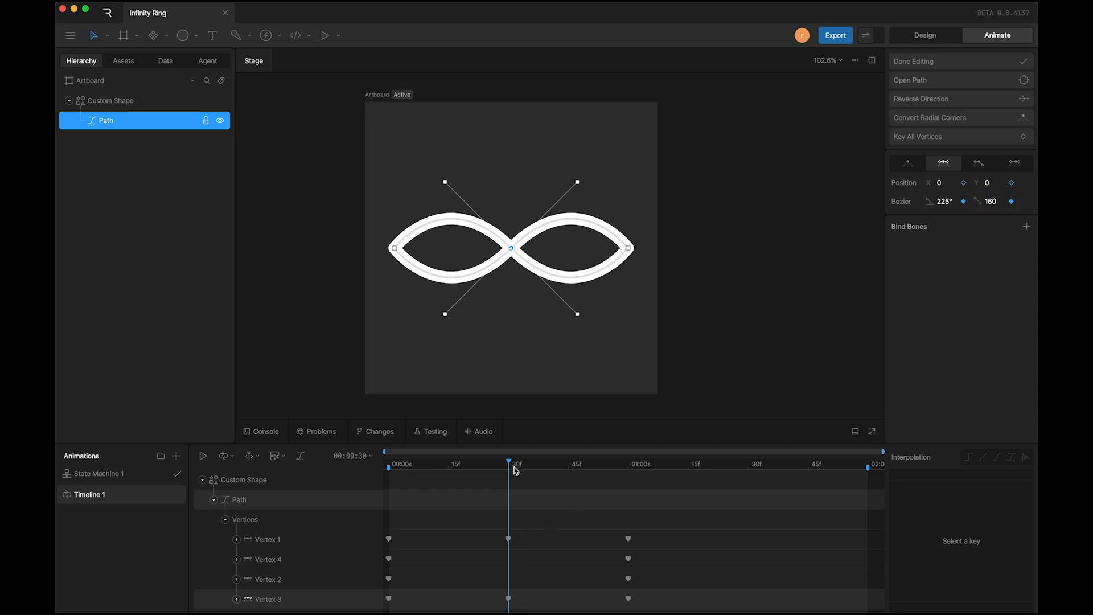
Step: Play the animation from 00:00:00 to check the ring's morph, and stop playback
{"action": "left_click_drag", "start_coordinate": [510, 464], "coordinate": [383, 465]}
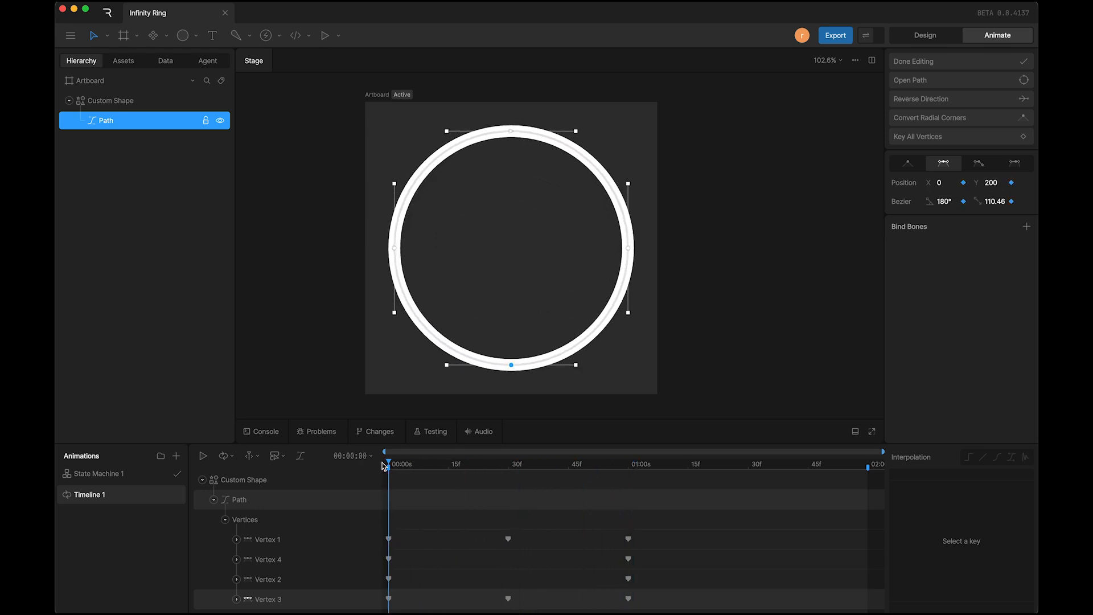
{"action": "key", "text": "space"}
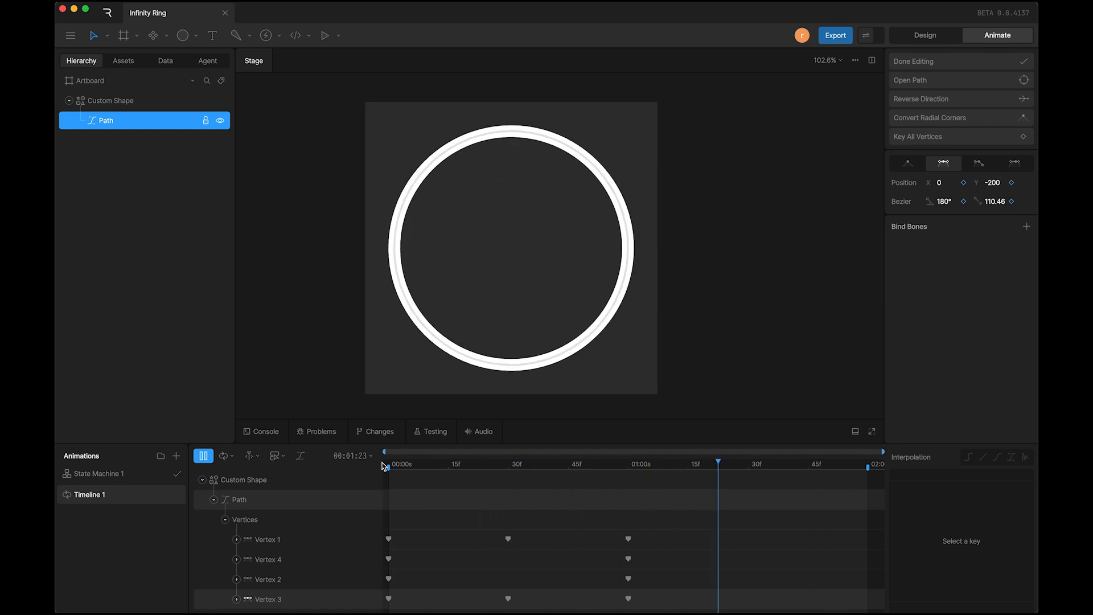
{"action": "key", "text": "space"}
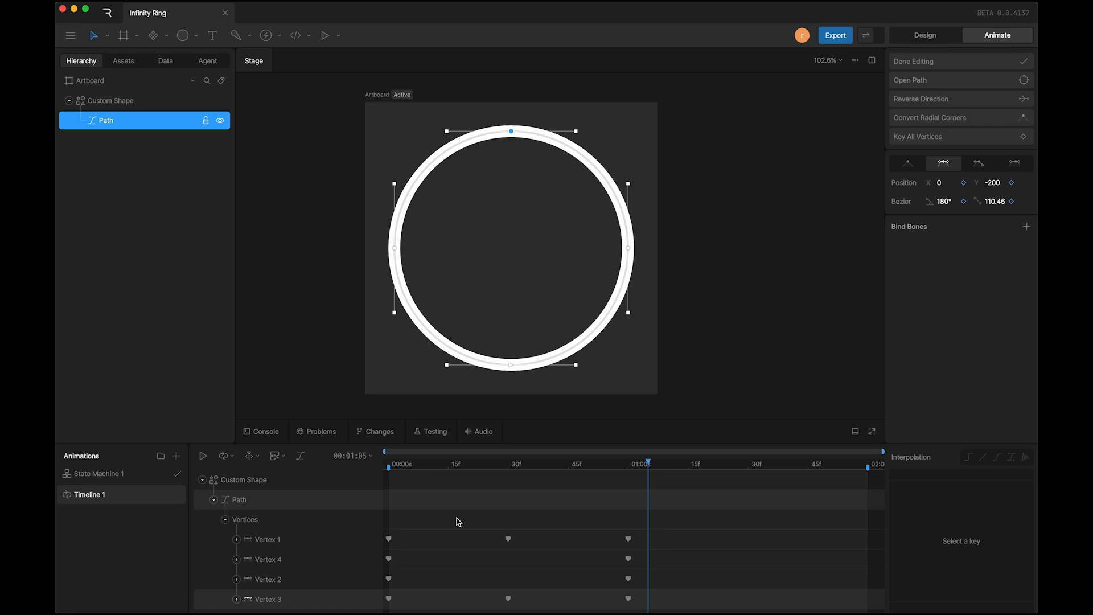
Step: Offset all keyframes of Vertex 1, Vertex 2 and Vertex 3 by 15 frames so they start at 00:00:15
{"action": "left_click_drag", "start_coordinate": [504, 444], "coordinate": [506, 409]}
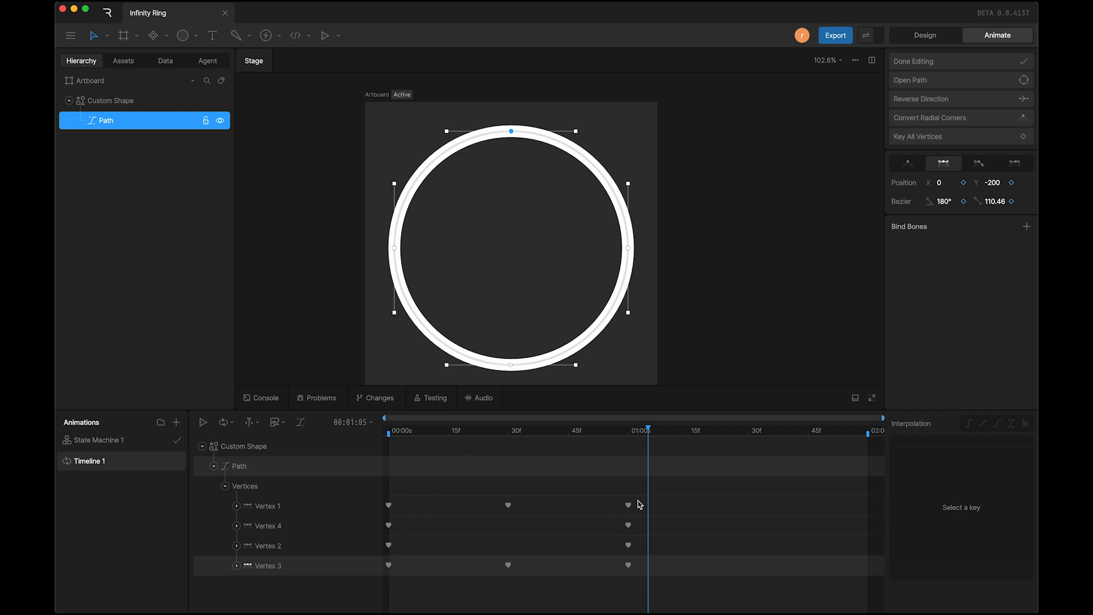
{"action": "left_click", "coordinate": [395, 248]}
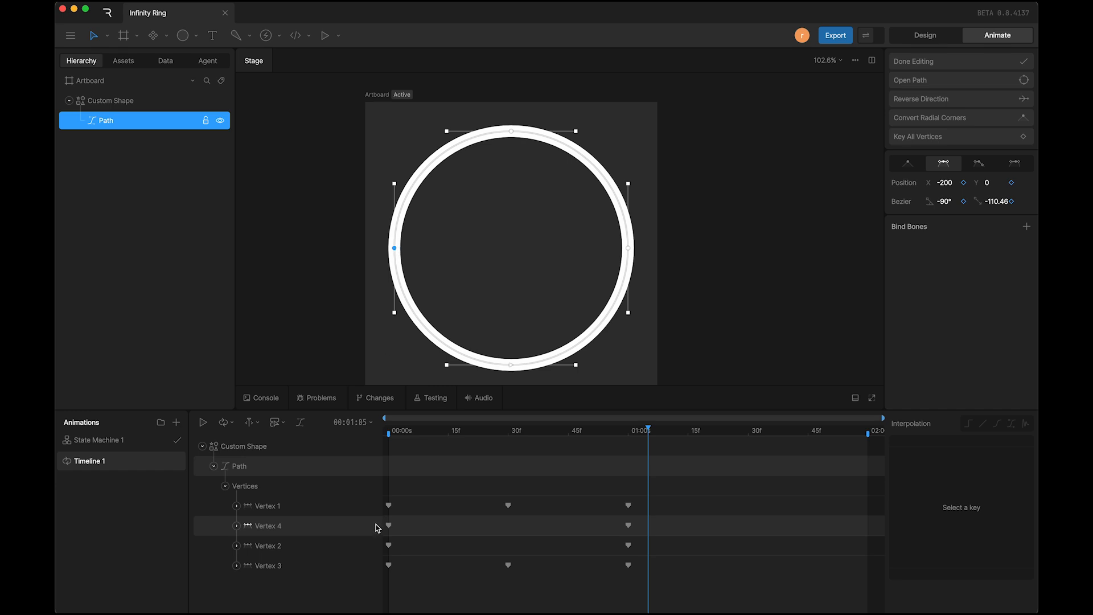
{"action": "left_click", "coordinate": [384, 434]}
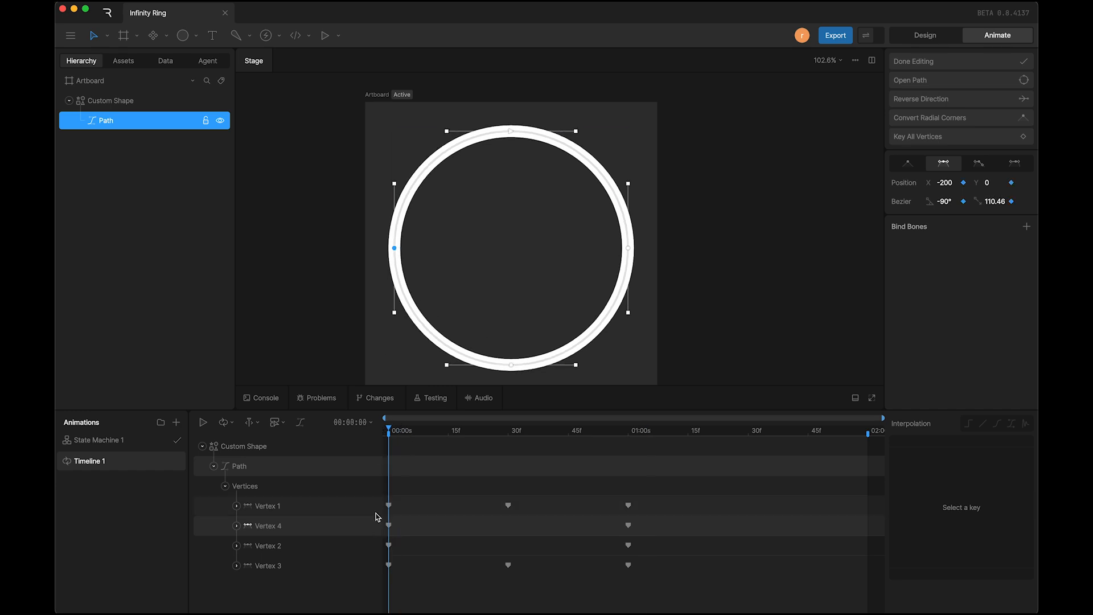
{"action": "left_click_drag", "start_coordinate": [641, 493], "coordinate": [388, 512]}
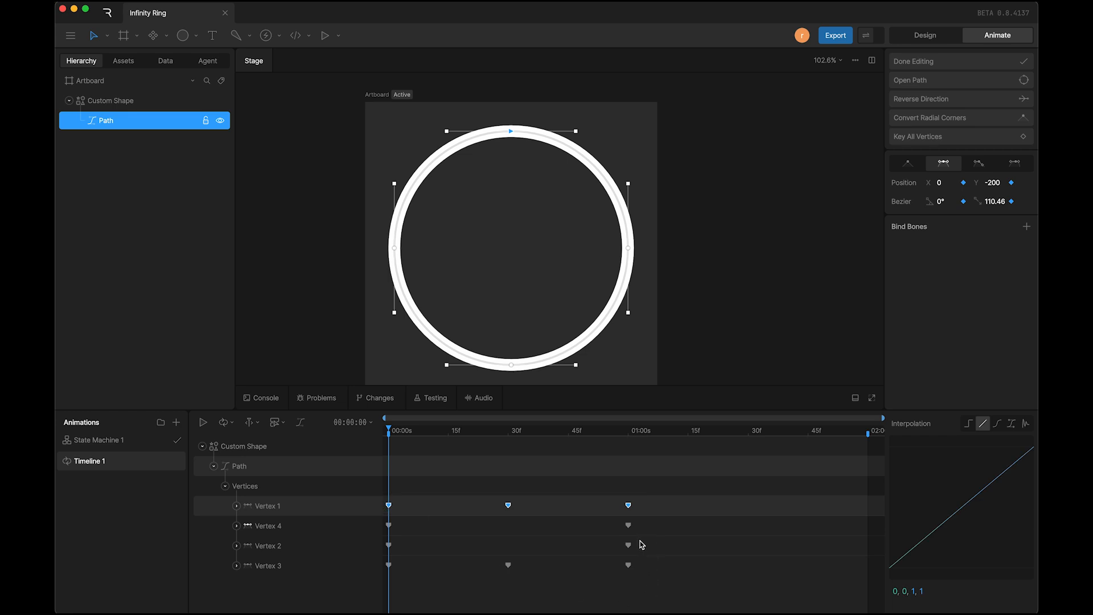
{"action": "left_click_drag", "start_coordinate": [640, 537], "coordinate": [451, 571]}
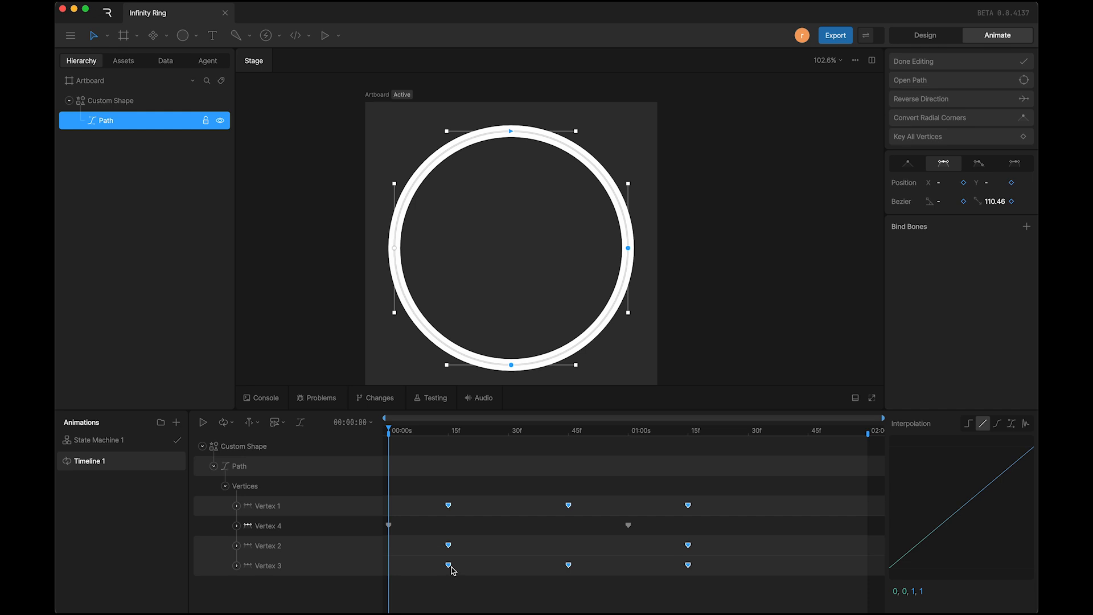
Step: Stagger the keyframes further, moving Vertex 3's to start at about 00:00:19 and Vertex 2's to 00:00:24 and 00:01:24
{"action": "left_click_drag", "start_coordinate": [400, 435], "coordinate": [440, 422]}
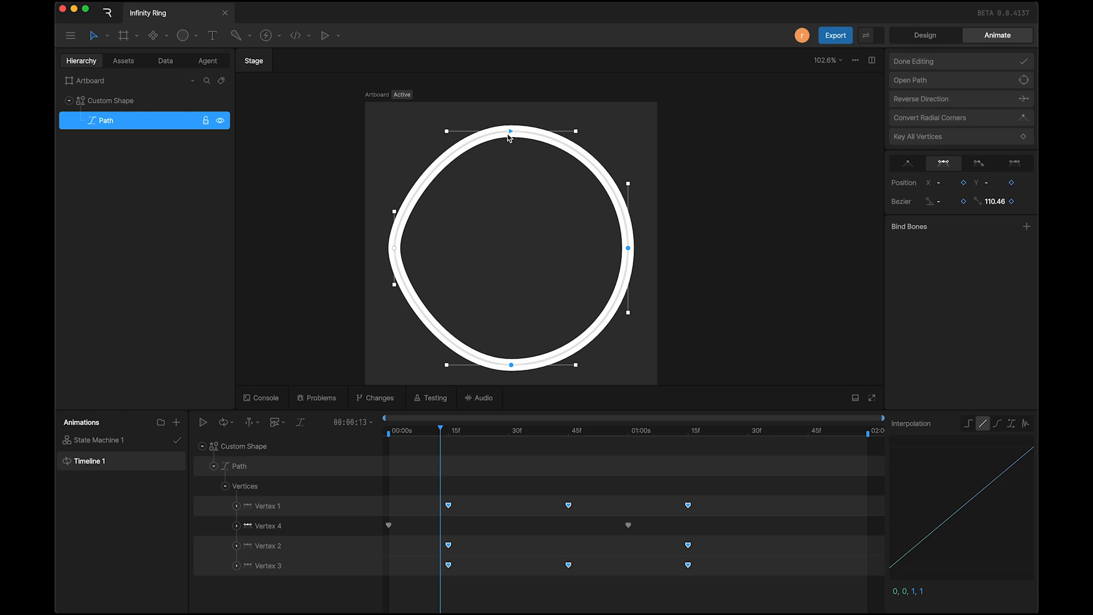
{"action": "left_click", "coordinate": [506, 160]}
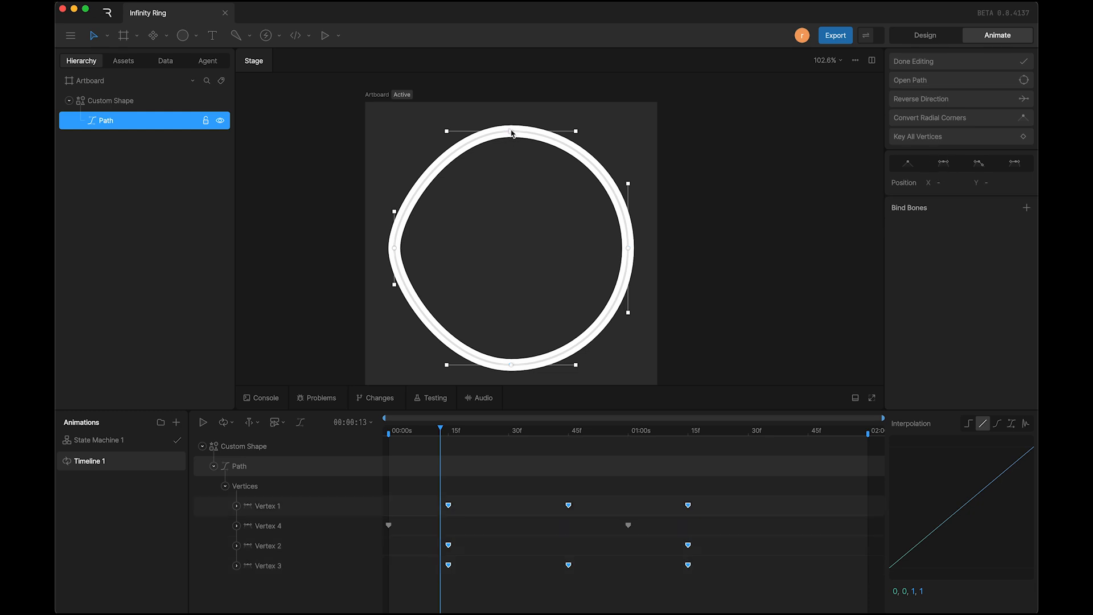
{"action": "left_click", "coordinate": [510, 131]}
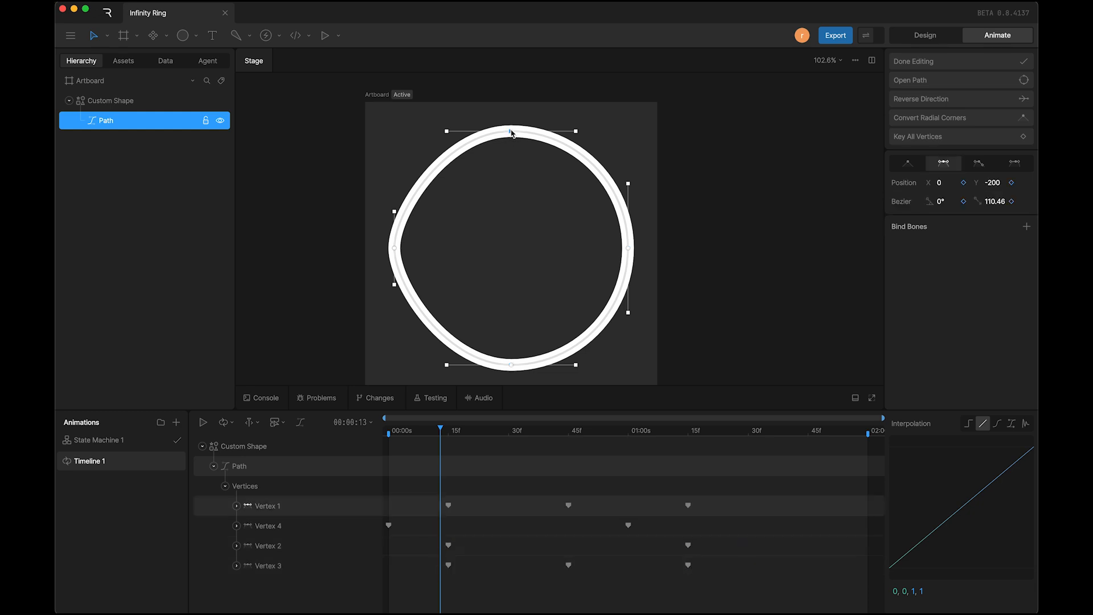
{"action": "left_click", "coordinate": [511, 365]}
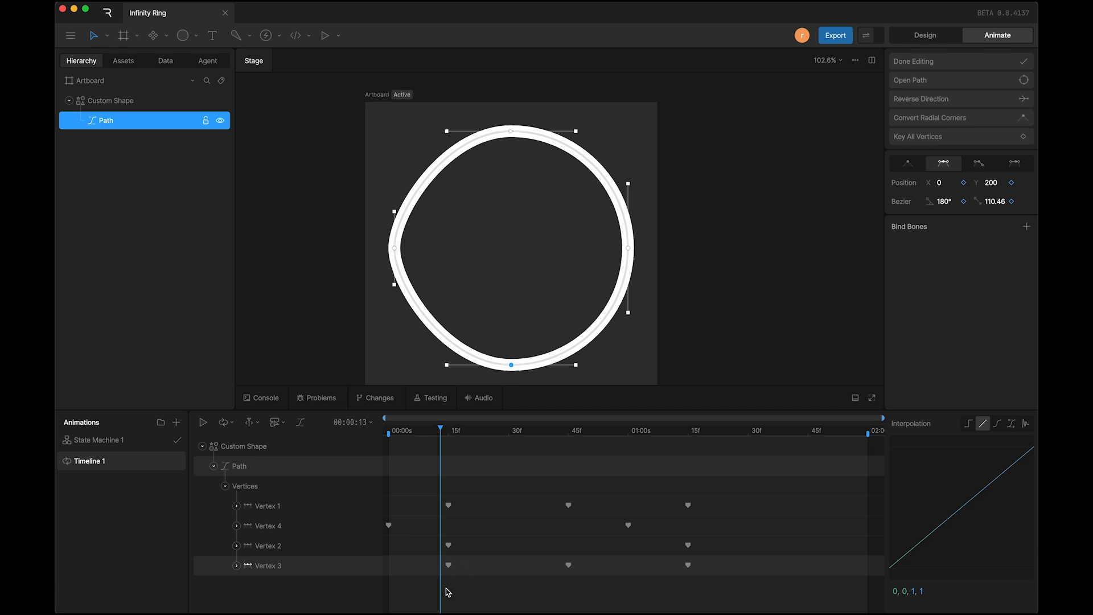
{"action": "left_click_drag", "start_coordinate": [447, 592], "coordinate": [465, 568]}
{"action": "left_click", "coordinate": [629, 250]}
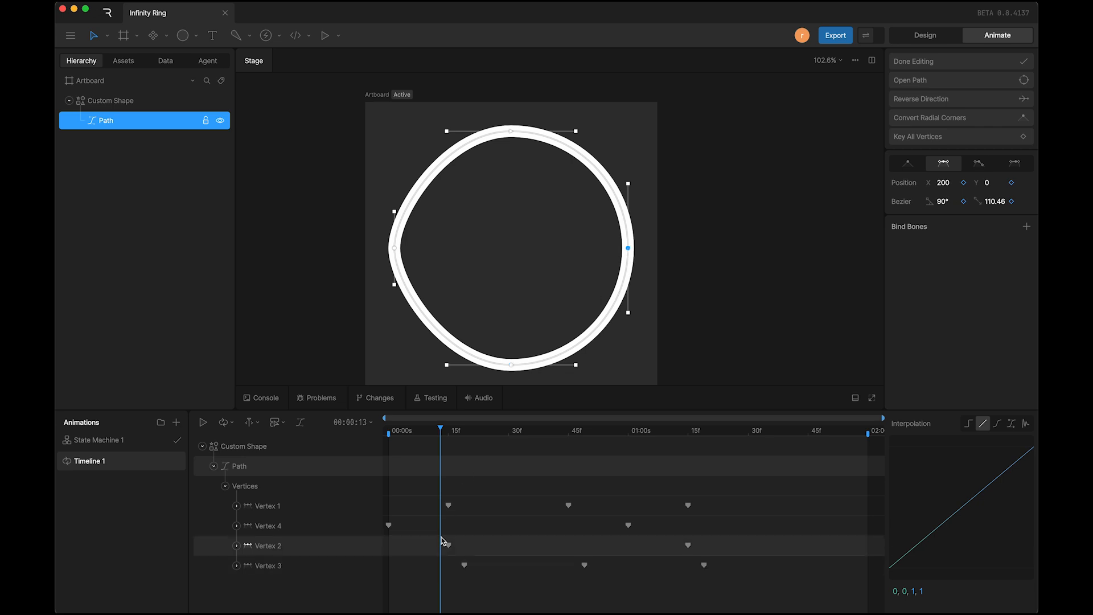
{"action": "left_click_drag", "start_coordinate": [433, 544], "coordinate": [724, 546]}
Step: Play the animation from 00:00:00 to check the staggered vertex timing, and stop playback
{"action": "left_click_drag", "start_coordinate": [444, 431], "coordinate": [374, 432]}
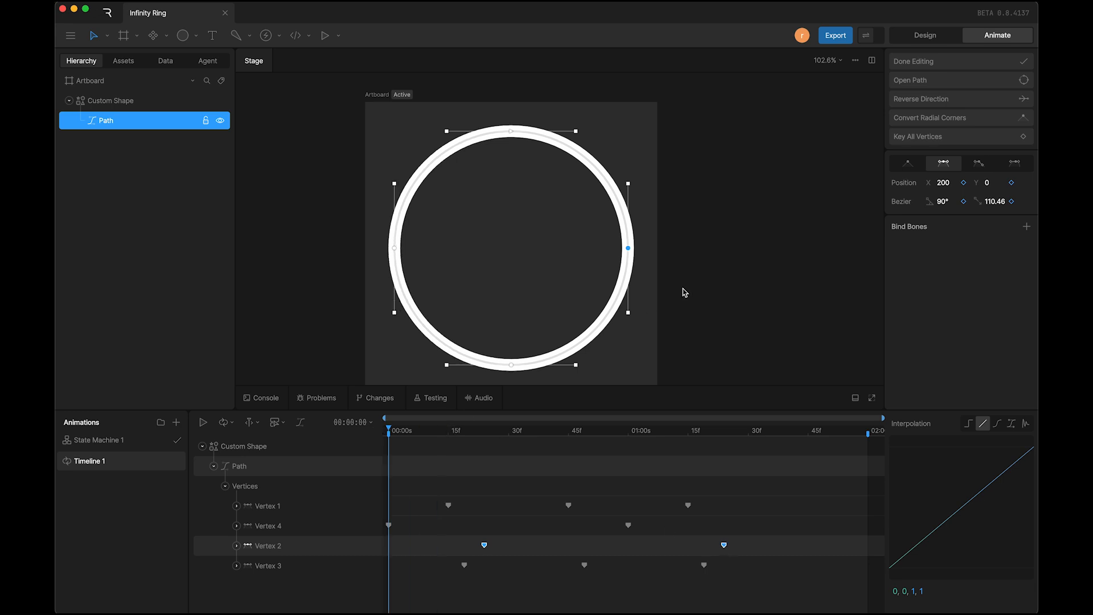
{"action": "key", "text": "space"}
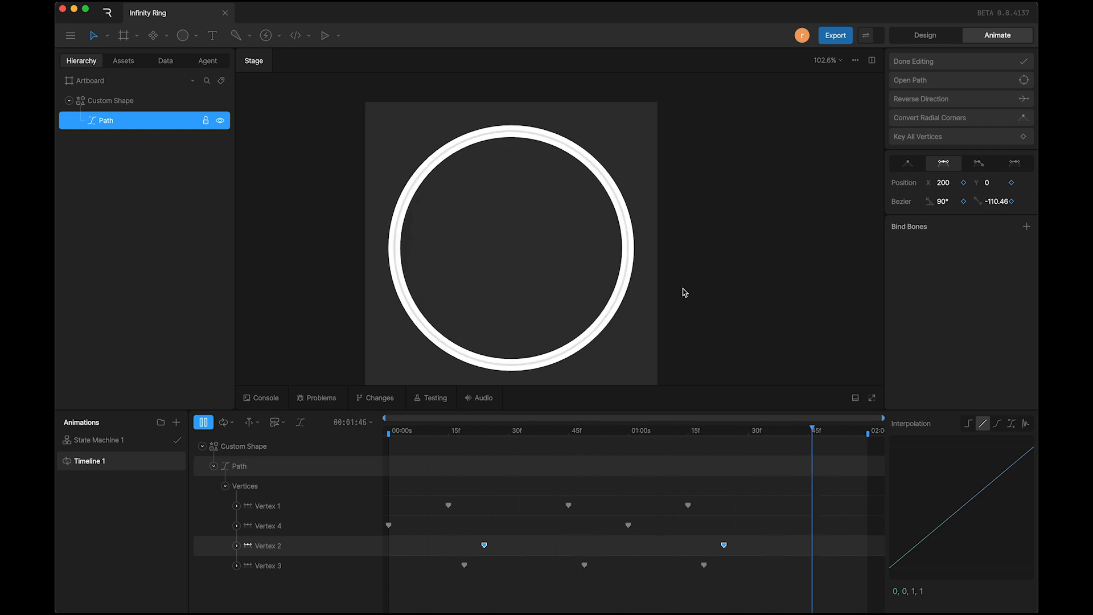
{"action": "key", "text": "space"}
Step: Set the interpolation of all keyframes on the four vertices to Cubic, and play the animation to check the easing
{"action": "left_click", "coordinate": [781, 489]}
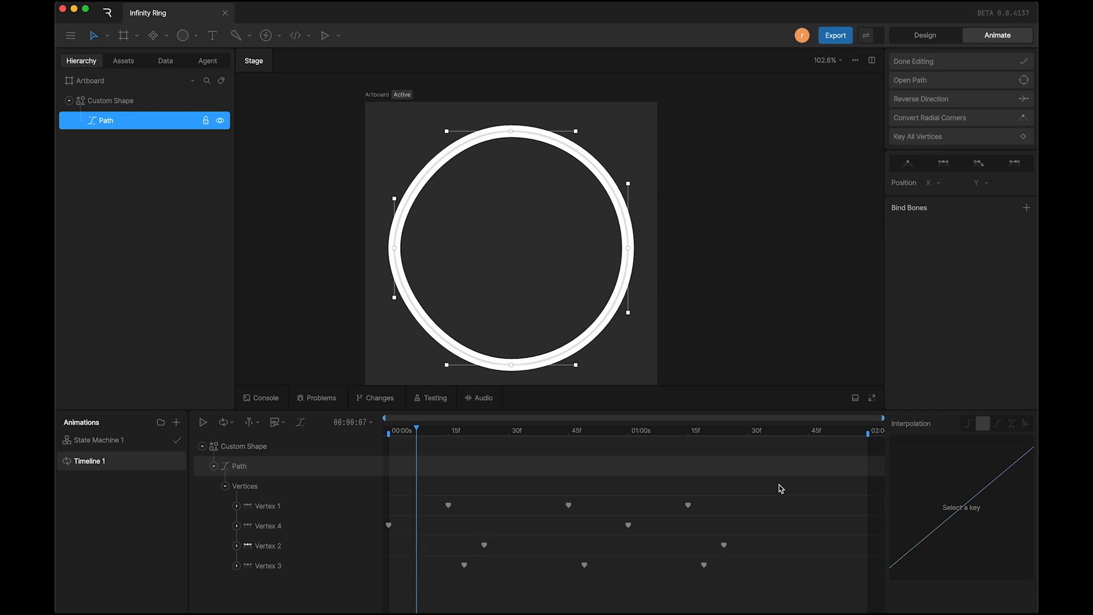
{"action": "left_click_drag", "start_coordinate": [782, 489], "coordinate": [381, 609]}
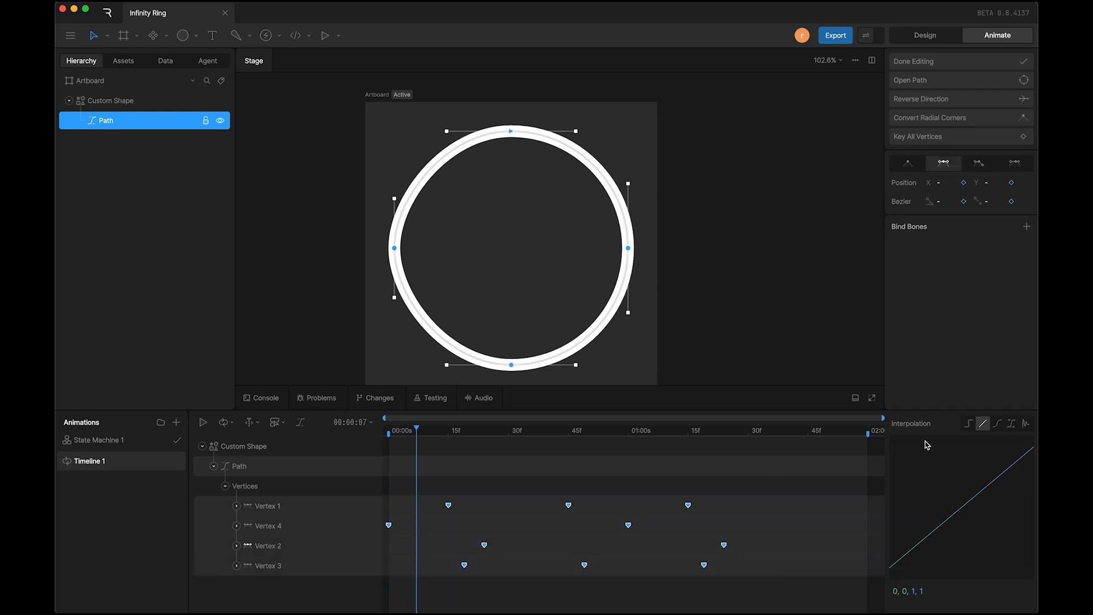
{"action": "left_click", "coordinate": [999, 425]}
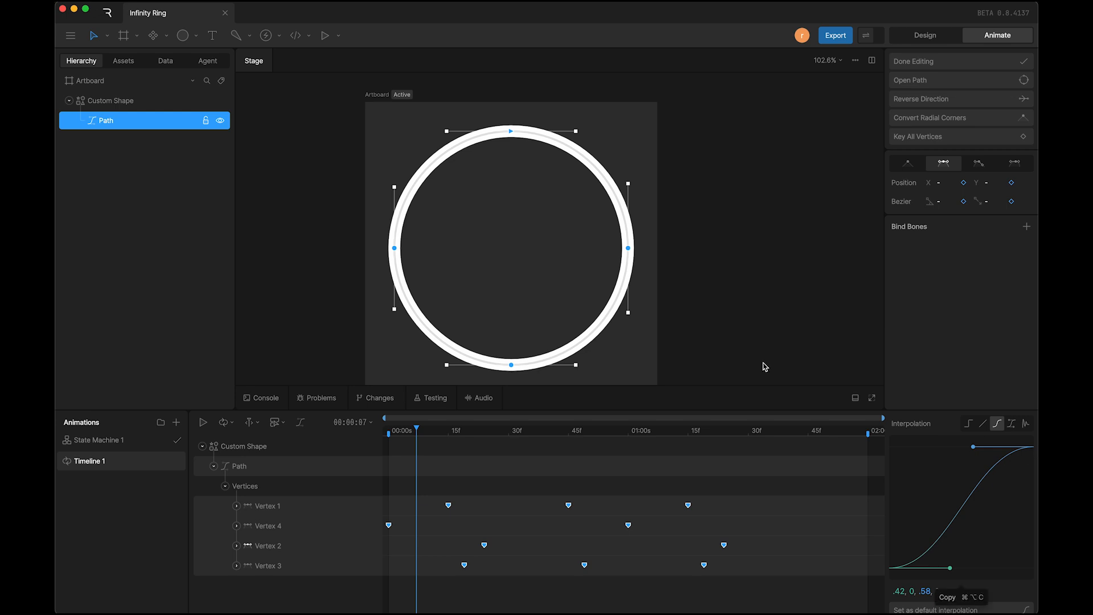
{"action": "key", "text": "space"}
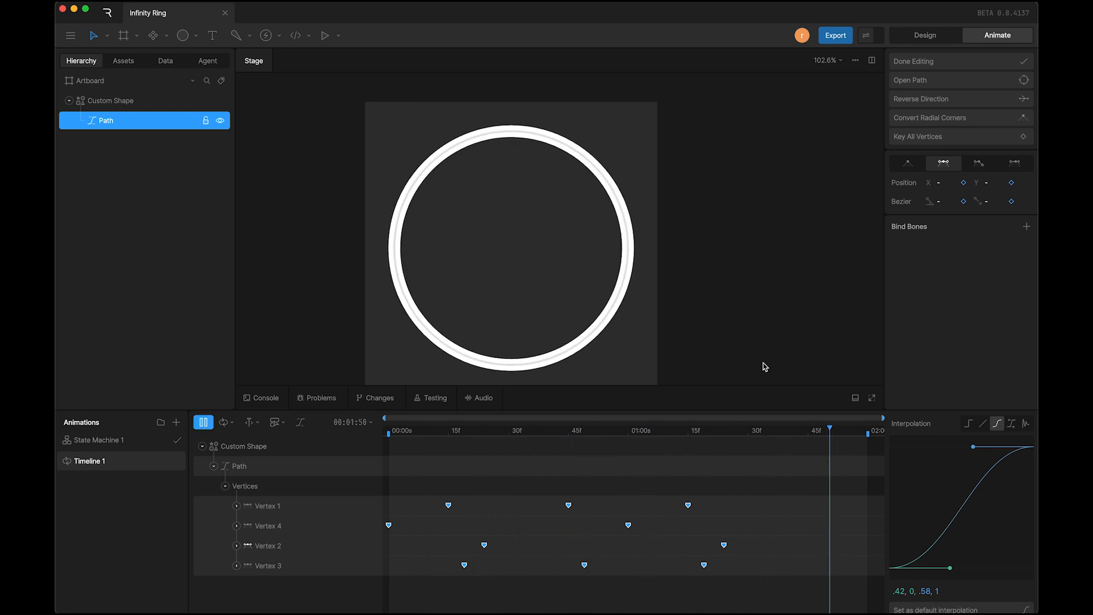
{"action": "key", "text": "space"}
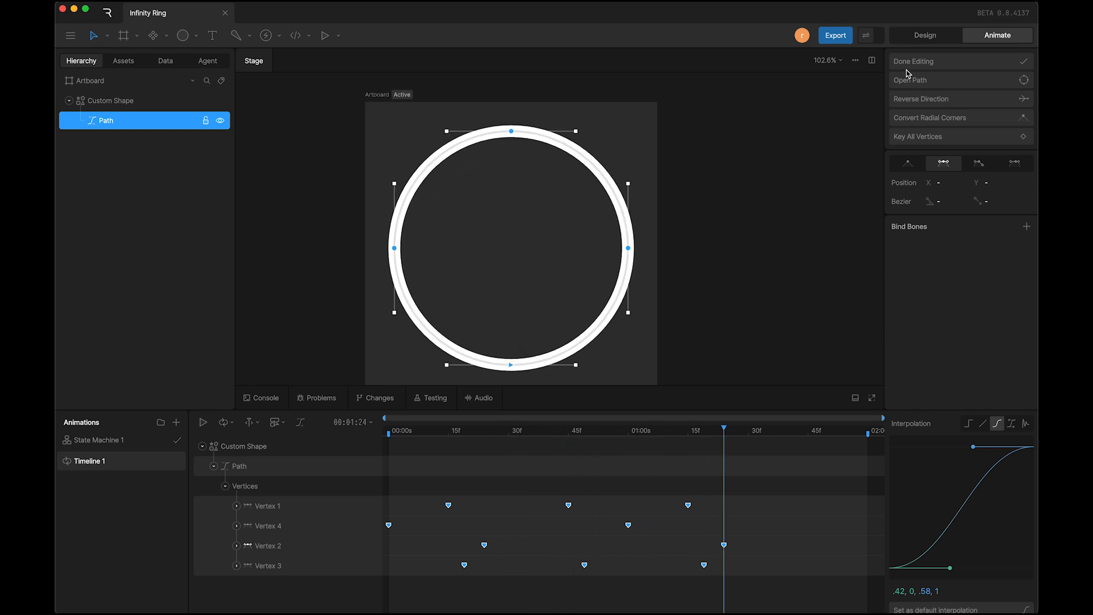
Step: Finish editing the path and, in Design mode, give the custom shape's stroke a linear gradient from 5B43FC to A637CC
{"action": "left_click", "coordinate": [909, 64]}
{"action": "left_click", "coordinate": [927, 35]}
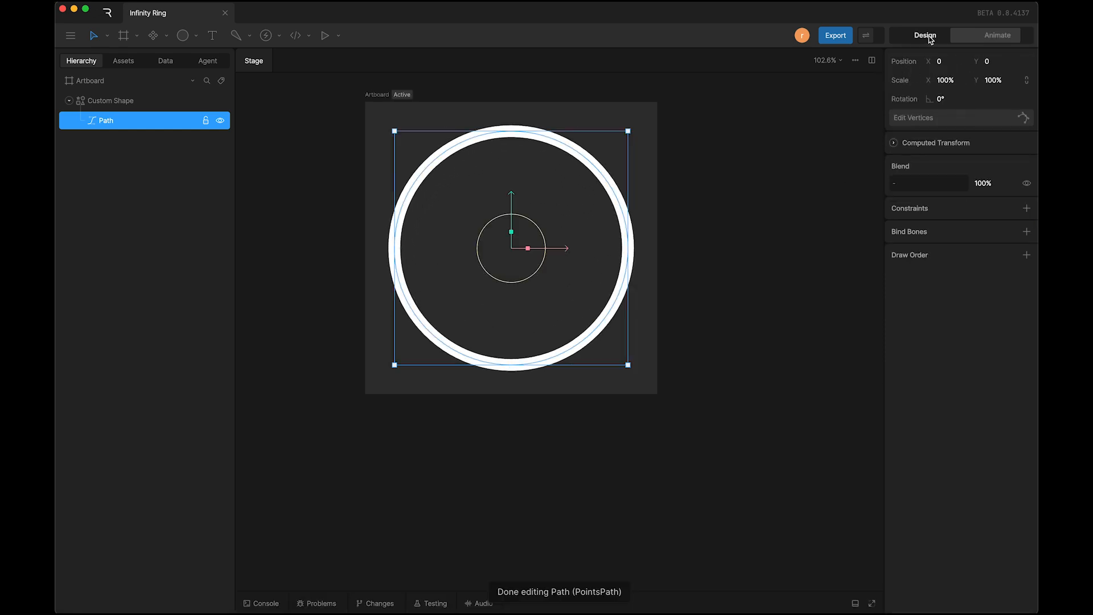
{"action": "left_click", "coordinate": [674, 316]}
{"action": "left_click", "coordinate": [574, 353]}
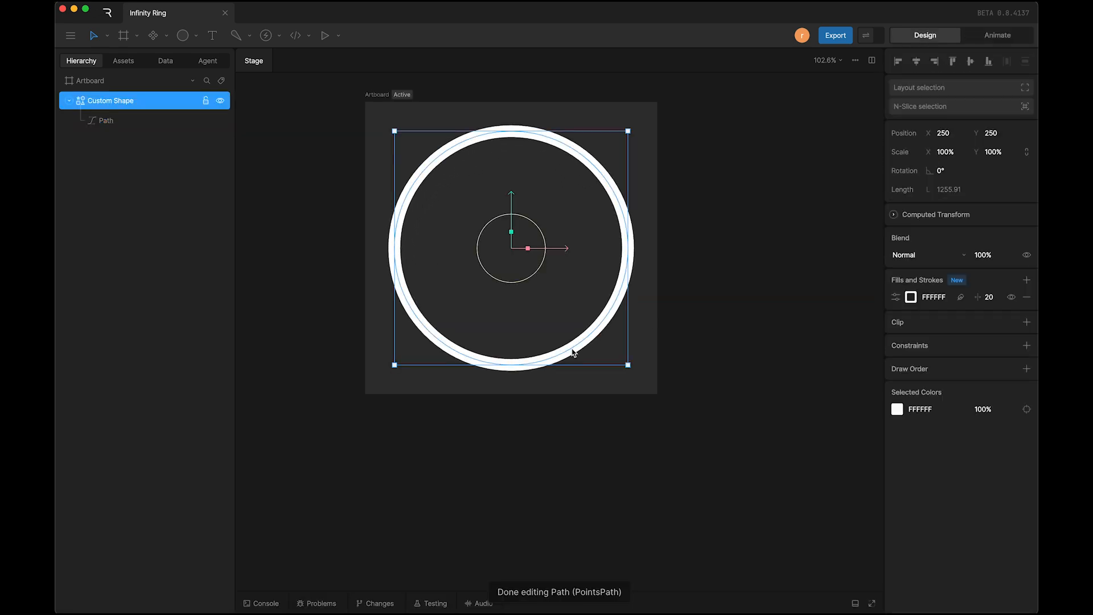
{"action": "left_click", "coordinate": [912, 298]}
{"action": "left_click", "coordinate": [789, 298]}
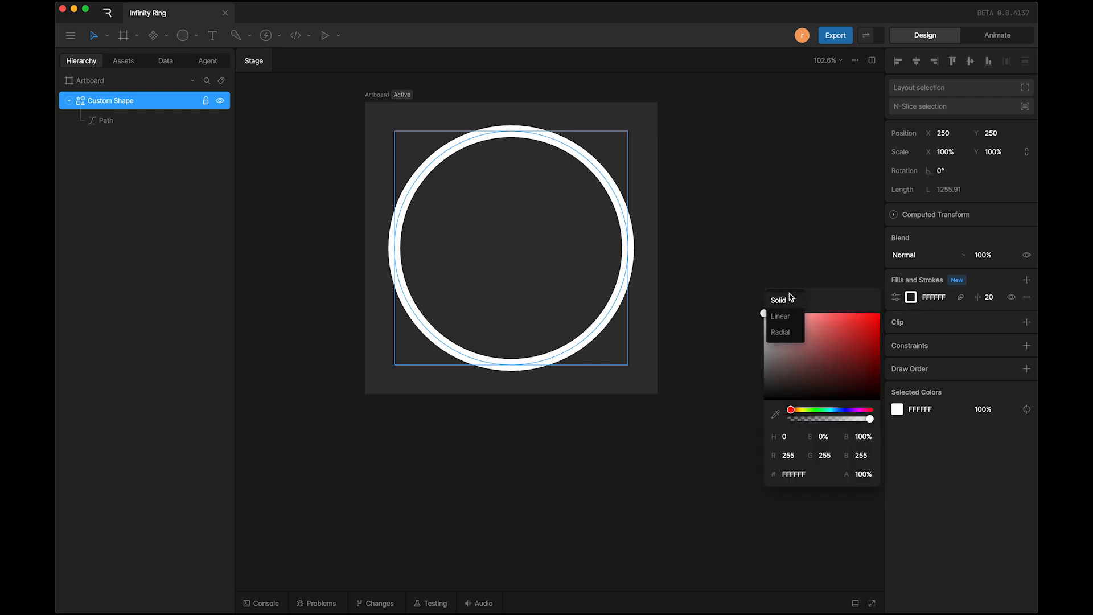
{"action": "left_click", "coordinate": [791, 322]}
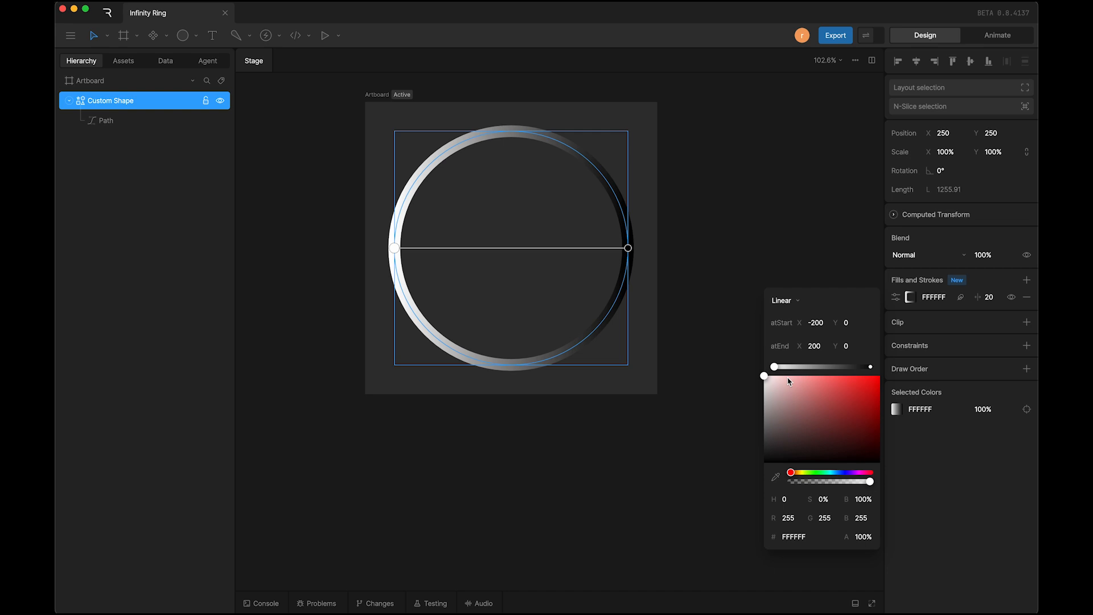
{"action": "left_click_drag", "start_coordinate": [835, 475], "coordinate": [842, 477]}
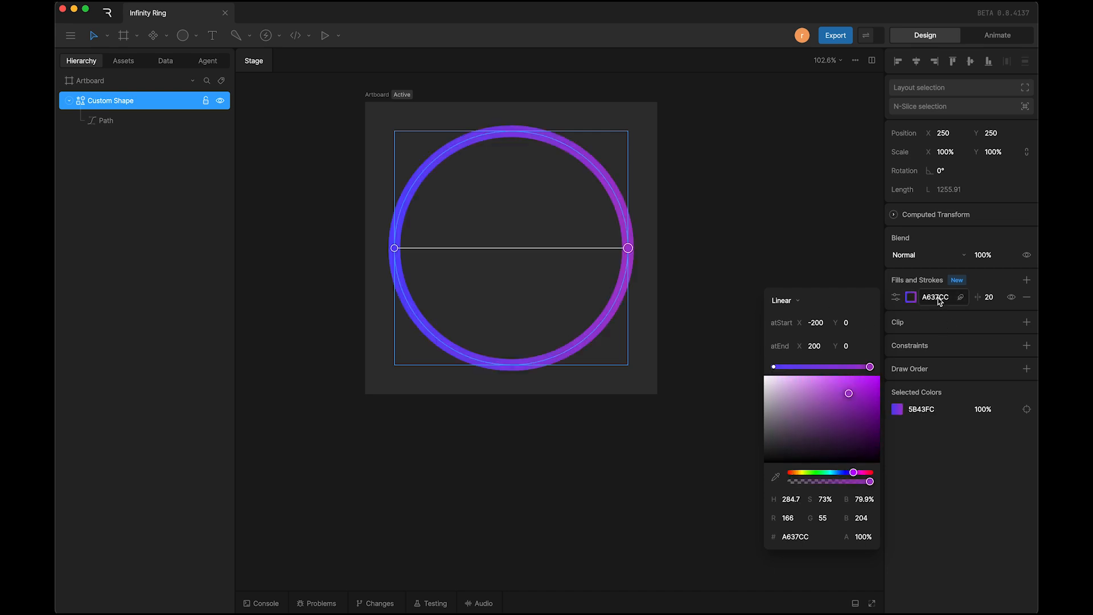
Step: Duplicate the ring's gradient stroke and enable Feather on the copy, Stroke 2, to add a glow
{"action": "right_click", "coordinate": [939, 301]}
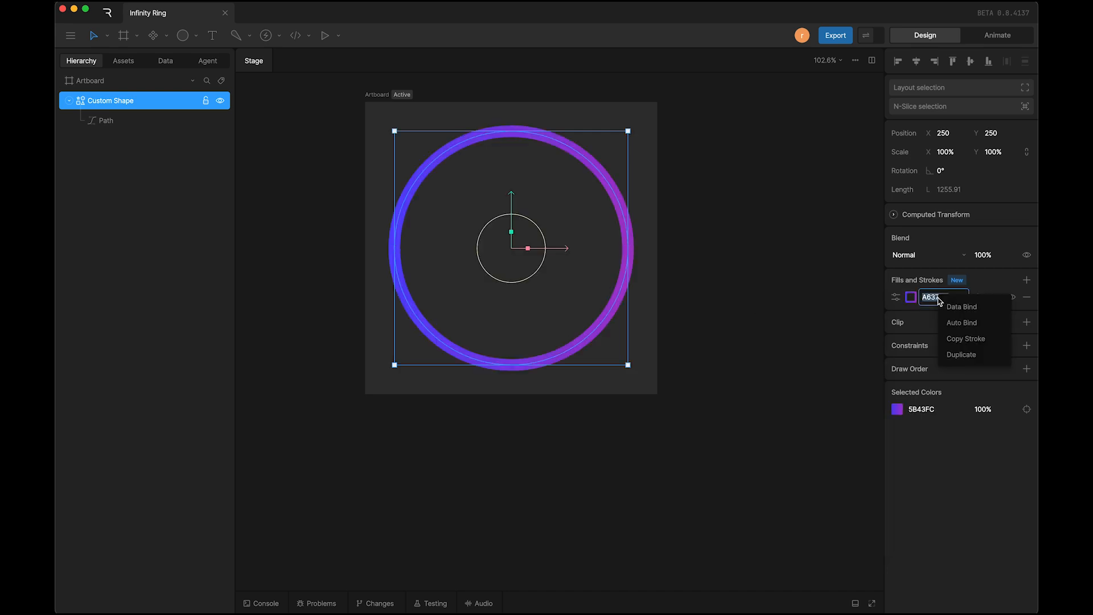
{"action": "left_click", "coordinate": [957, 354]}
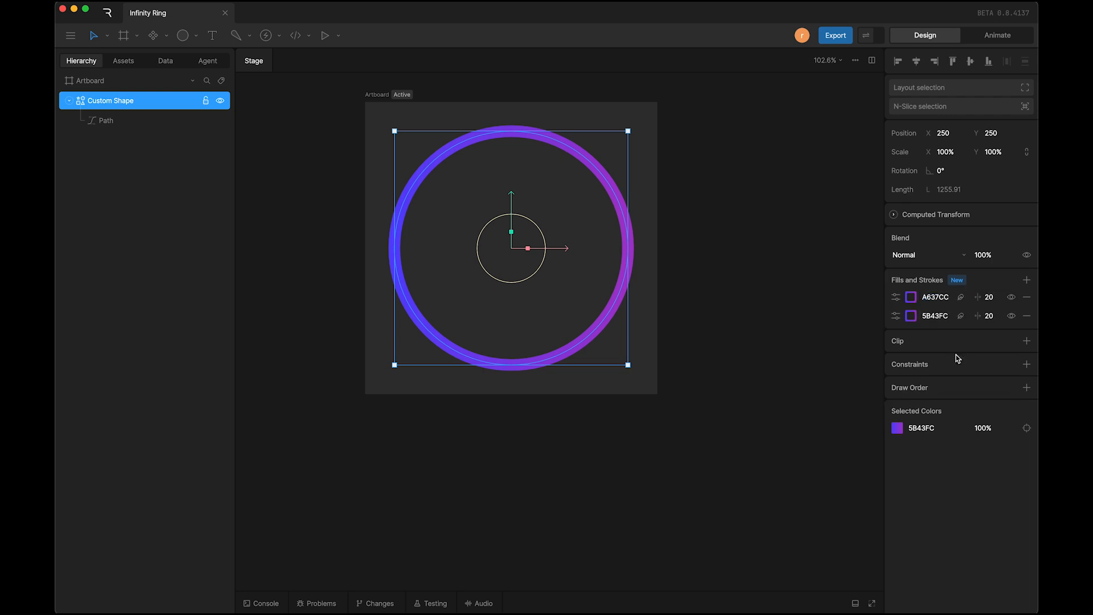
{"action": "left_click", "coordinate": [897, 316]}
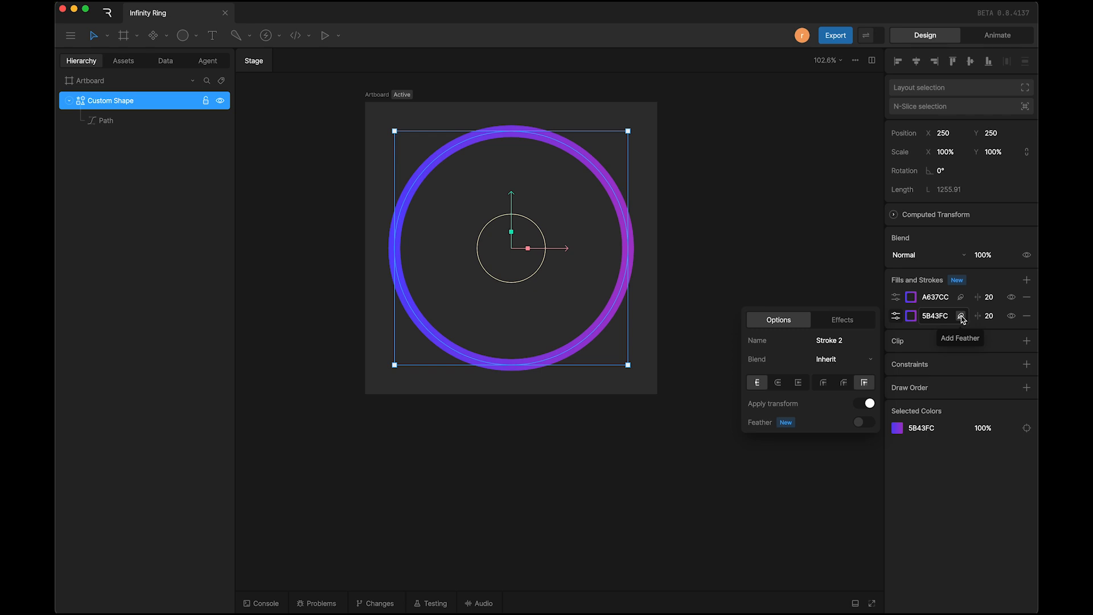
{"action": "left_click", "coordinate": [861, 423]}
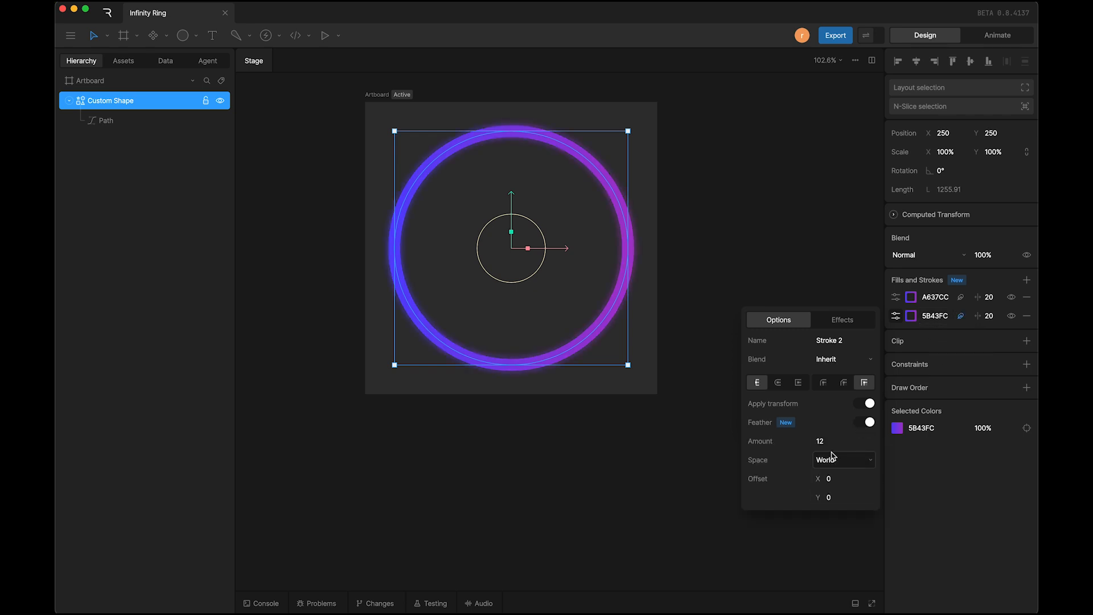
{"action": "left_click_drag", "start_coordinate": [832, 443], "coordinate": [833, 455]}
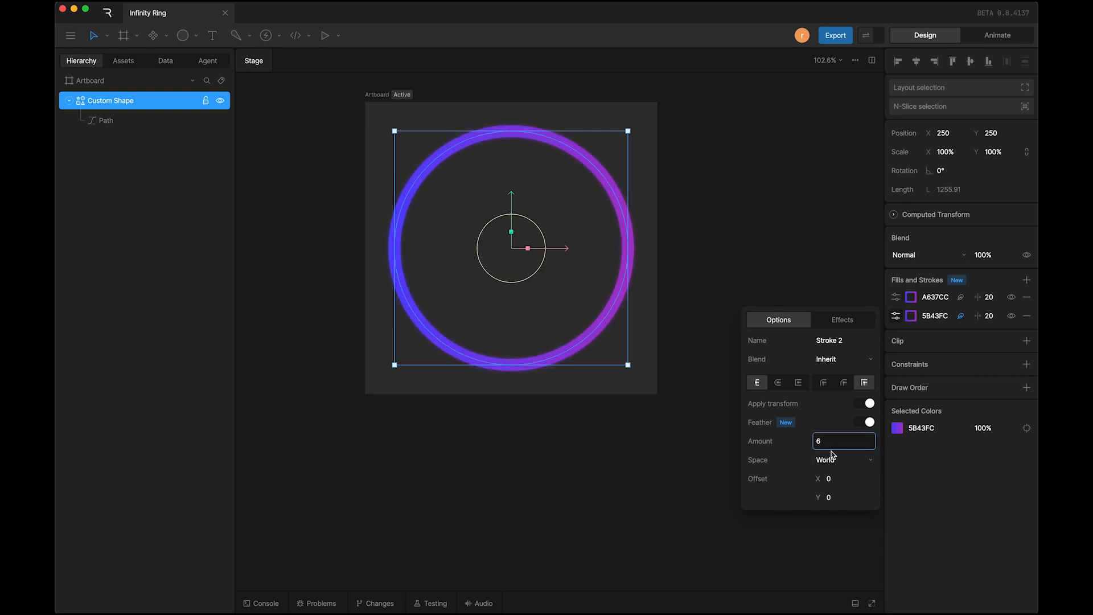
{"action": "left_click", "coordinate": [689, 454]}
{"action": "left_click", "coordinate": [383, 102]}
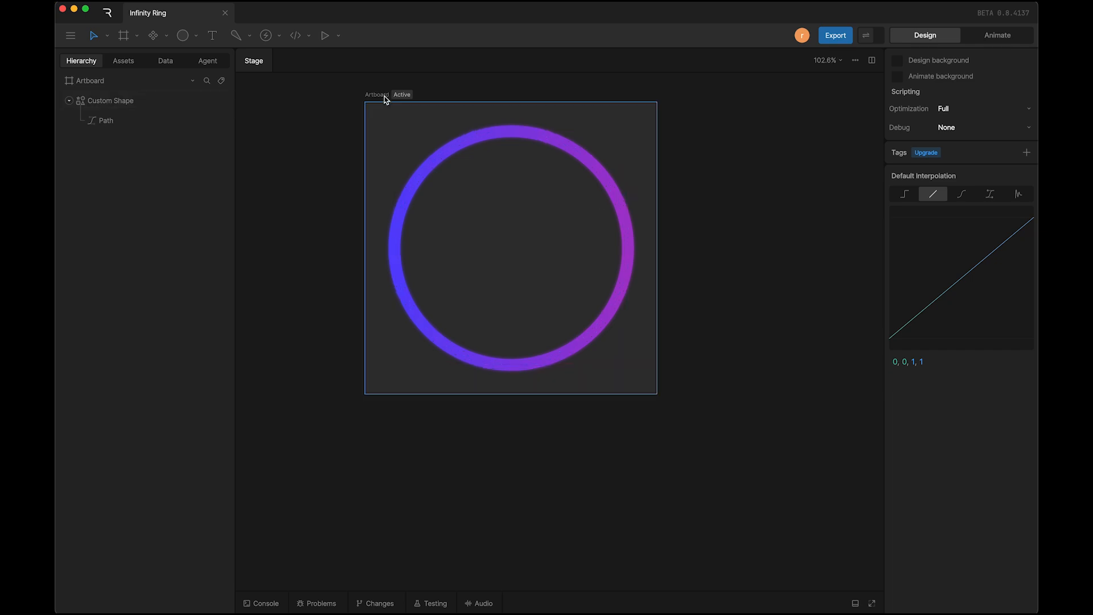
Step: Group the custom shape and name the group Ring
{"action": "left_click", "coordinate": [125, 108]}
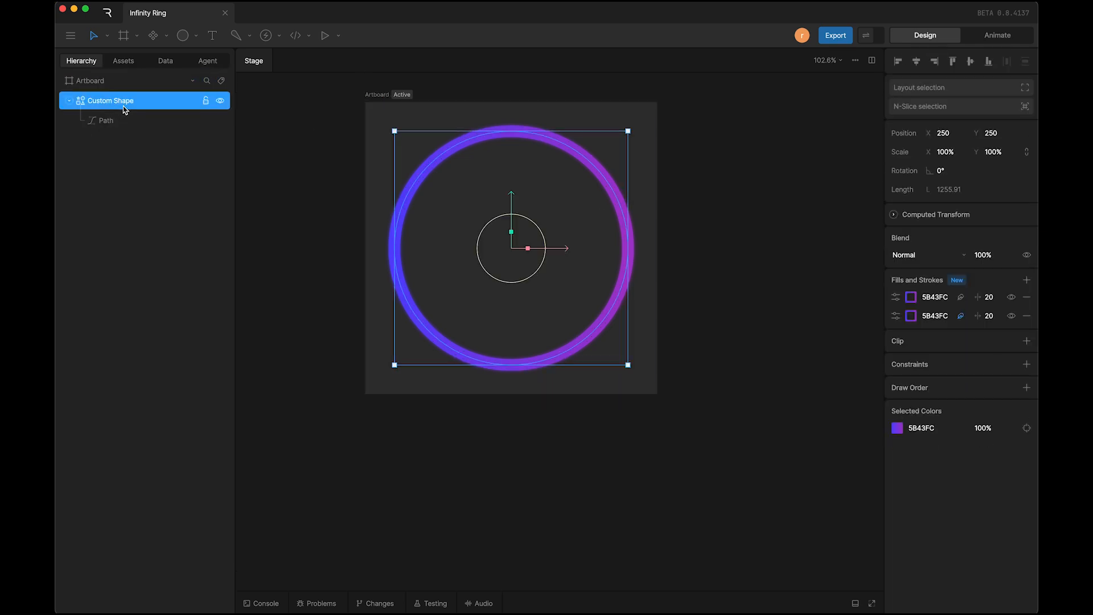
{"action": "key", "text": "super+g"}
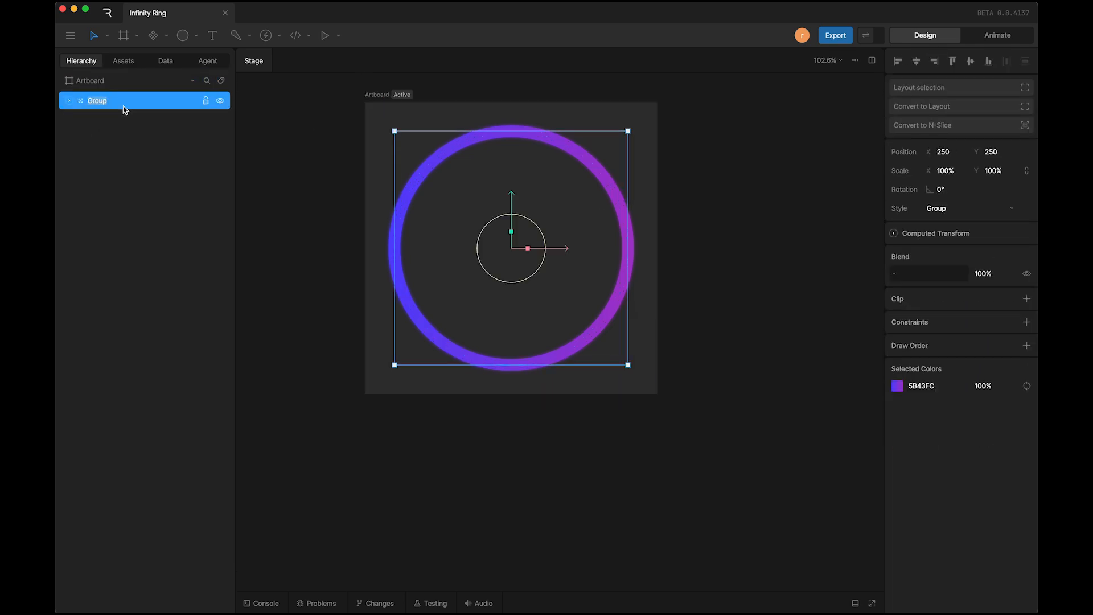
{"action": "type", "text": "Ring"}
Step: Rename the artboard as Infinity Ring
{"action": "double_click", "coordinate": [379, 96]}
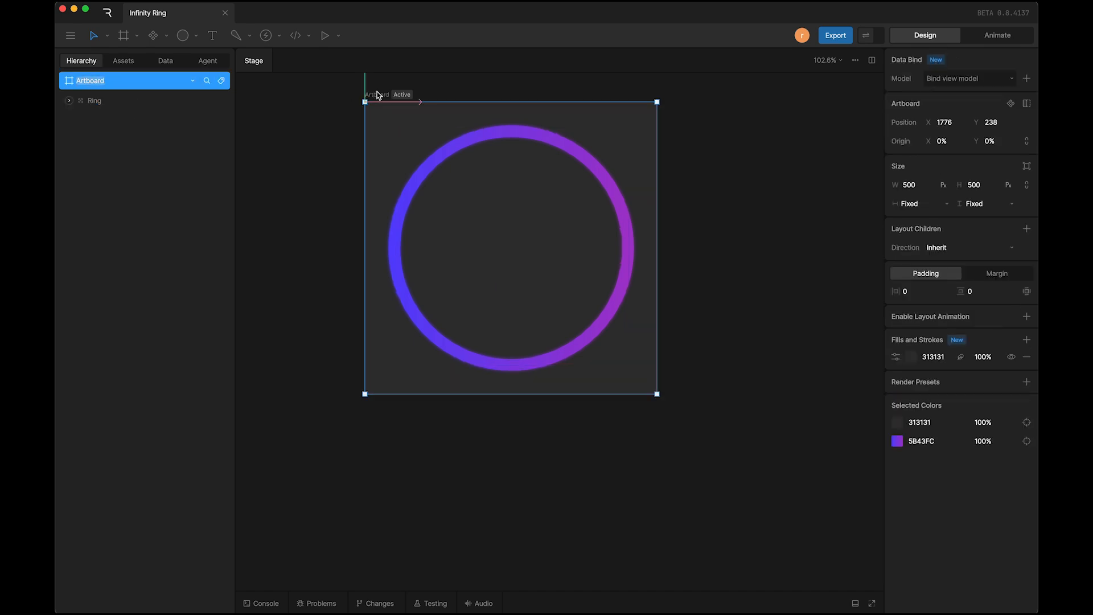
{"action": "type", "text": "Infinity Ring"}
{"action": "key", "text": "Return"}
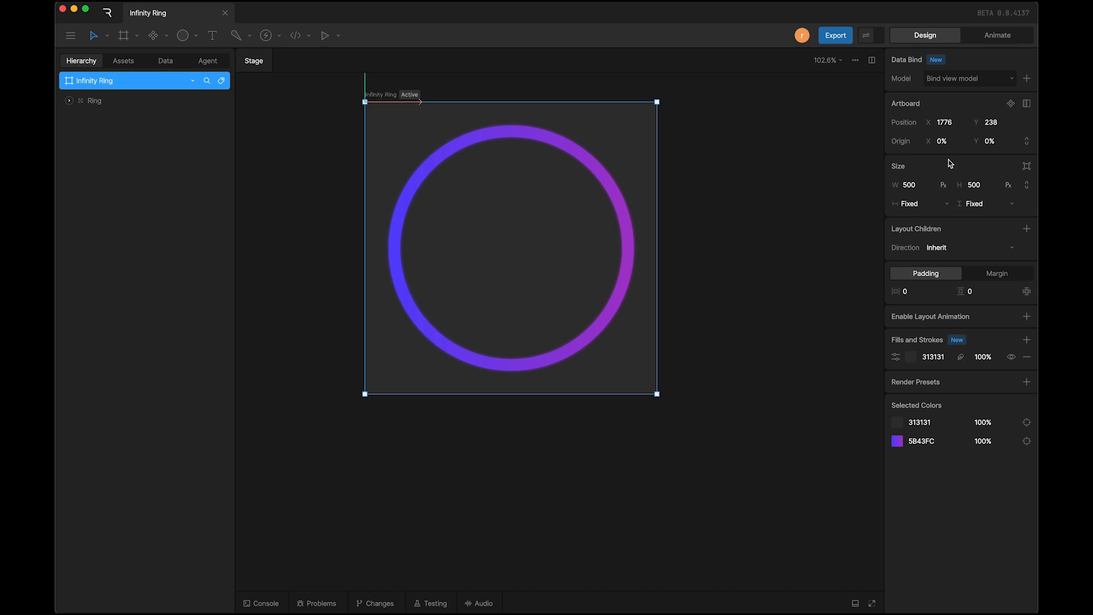
Step: Convert the Infinity Ring artboard into a component and hide its 313131 background fill
{"action": "left_click", "coordinate": [1011, 104]}
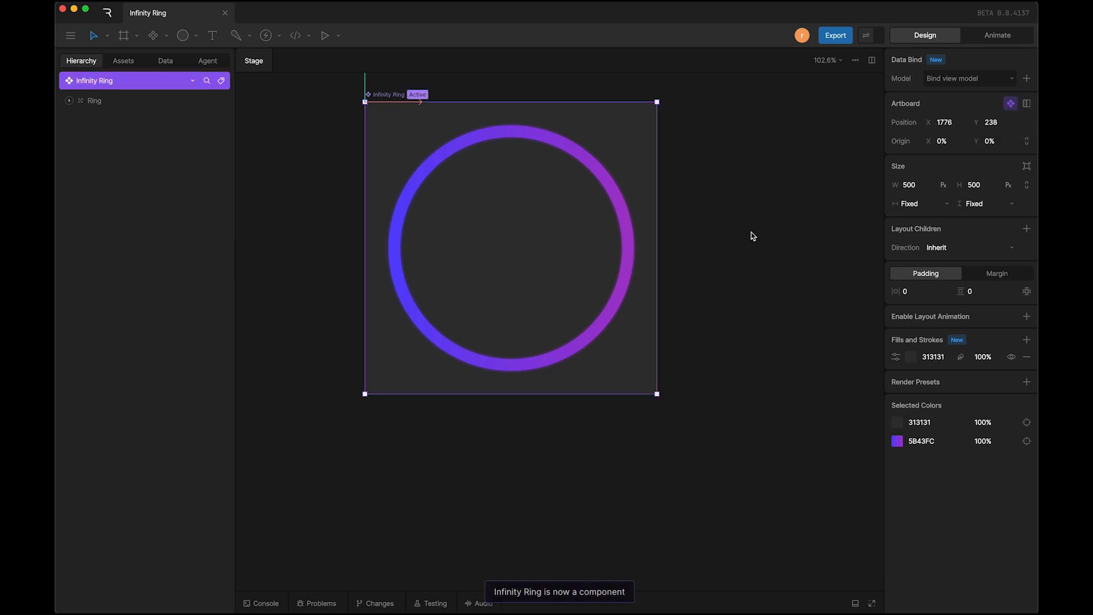
{"action": "left_click", "coordinate": [1012, 357]}
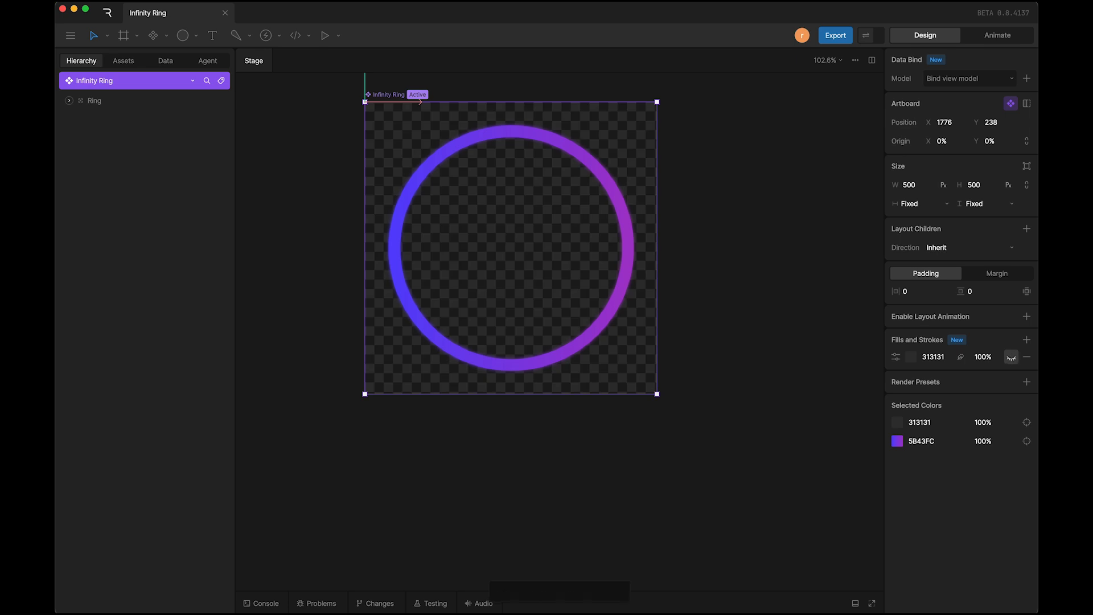
Step: Draw a second artboard beside the Infinity Ring artboard, at about the same size
{"action": "scroll", "coordinate": [818, 386], "scroll_direction": "down", "scroll_amount": 3}
{"action": "scroll", "coordinate": [817, 386], "scroll_direction": "right", "scroll_amount": 5}
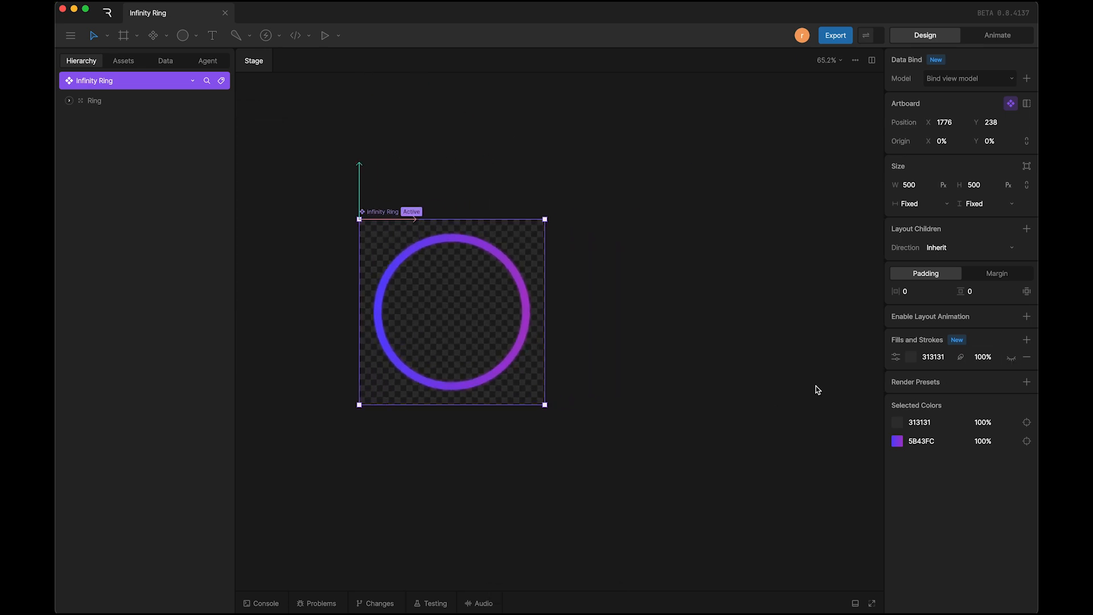
{"action": "left_click", "coordinate": [570, 391]}
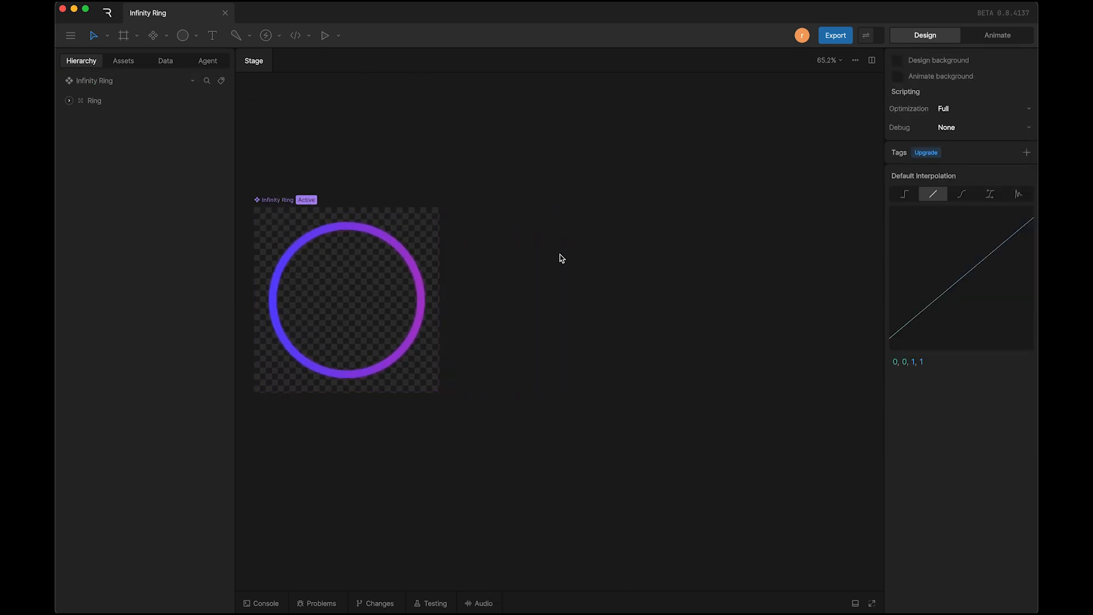
{"action": "left_click", "coordinate": [123, 35]}
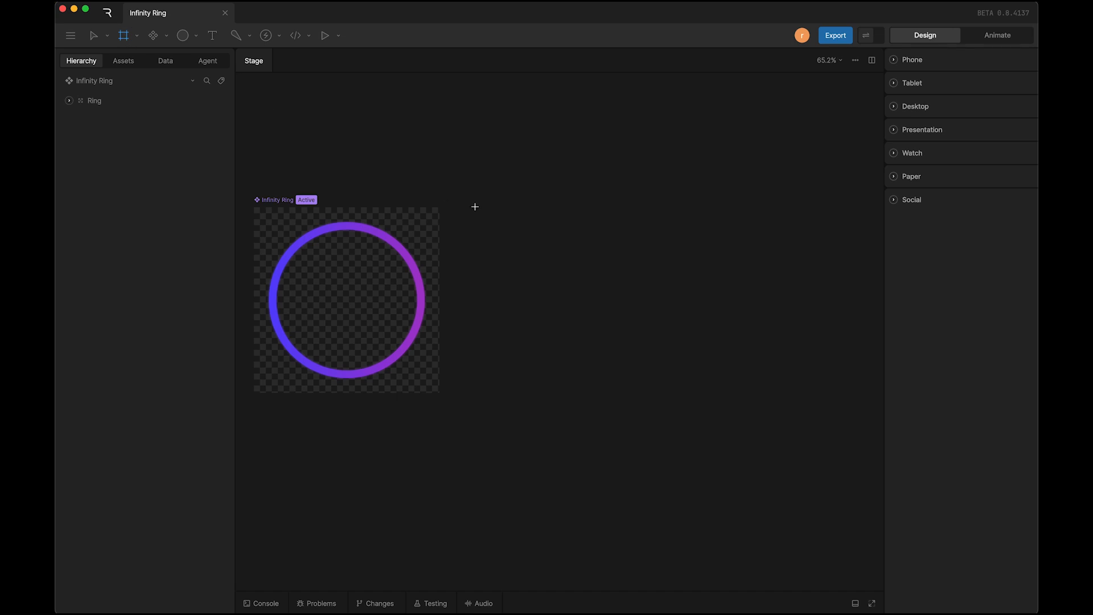
{"action": "left_click_drag", "start_coordinate": [475, 207], "coordinate": [662, 398]}
{"action": "left_click", "coordinate": [719, 344]}
{"action": "scroll", "coordinate": [549, 373], "scroll_direction": "up", "scroll_amount": 3}
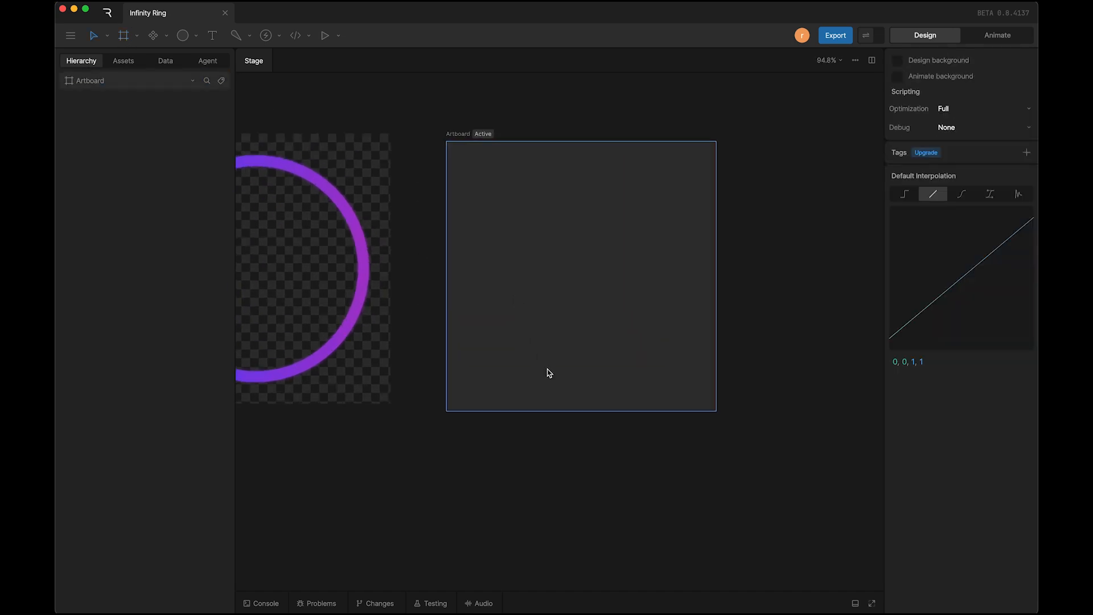
{"action": "scroll", "coordinate": [549, 373], "scroll_direction": "up", "scroll_amount": 1}
Step: Rename the Infinity Ring component artboard as Infinity Ring 2
{"action": "left_click", "coordinate": [167, 36]}
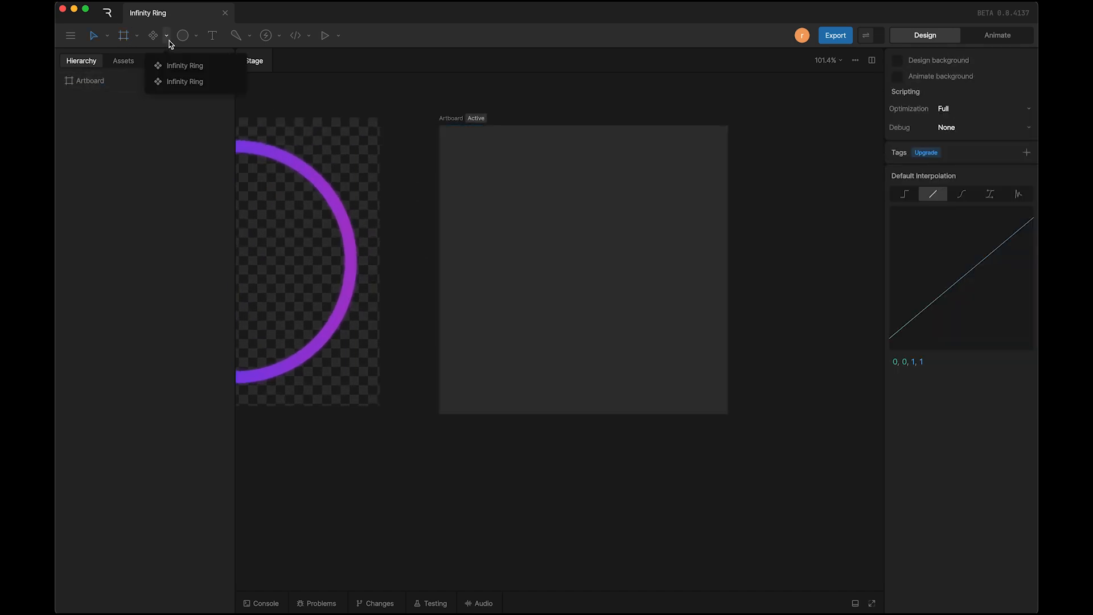
{"action": "left_click", "coordinate": [331, 107]}
{"action": "scroll", "coordinate": [332, 107], "scroll_direction": "left", "scroll_amount": 3}
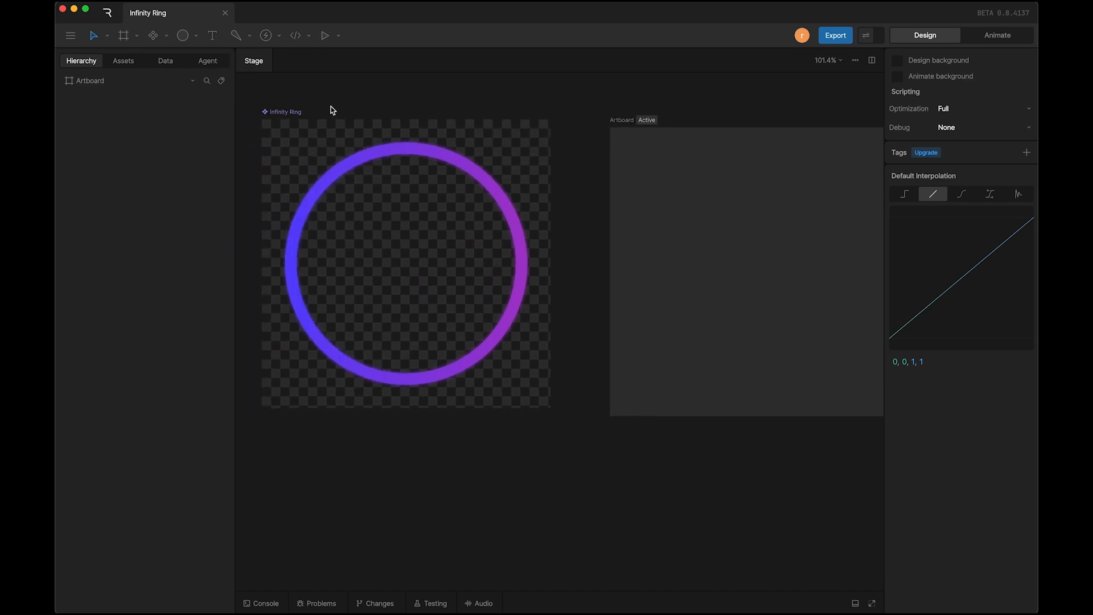
{"action": "left_click", "coordinate": [298, 110]}
{"action": "key", "text": "super+r"}
{"action": "key", "text": "Right"}
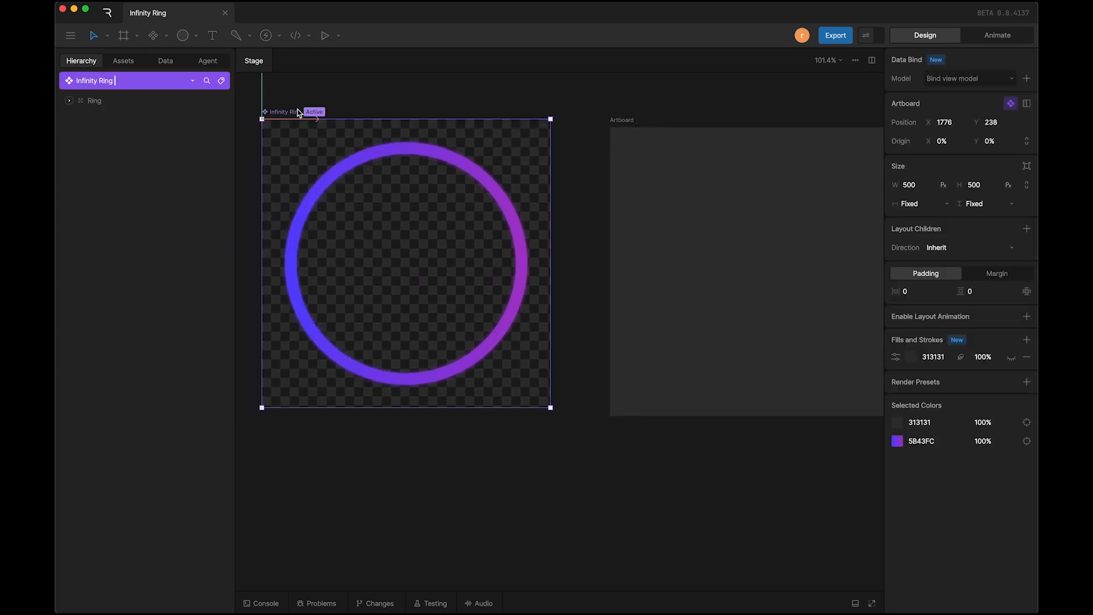
{"action": "type", "text": "2"}
{"action": "left_click", "coordinate": [430, 97]}
Step: Place an Infinity Ring 2 component instance on the new artboard and align it to the artboard's left and top edges
{"action": "scroll", "coordinate": [430, 97], "scroll_direction": "right", "scroll_amount": 3}
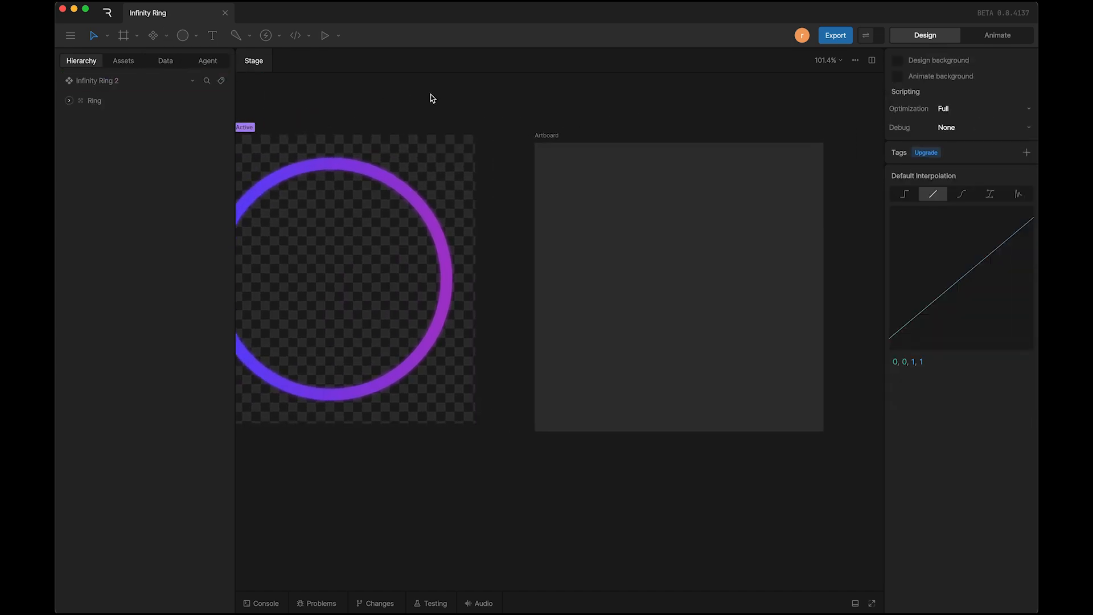
{"action": "left_click", "coordinate": [558, 126]}
{"action": "scroll", "coordinate": [557, 126], "scroll_direction": "down", "scroll_amount": 3}
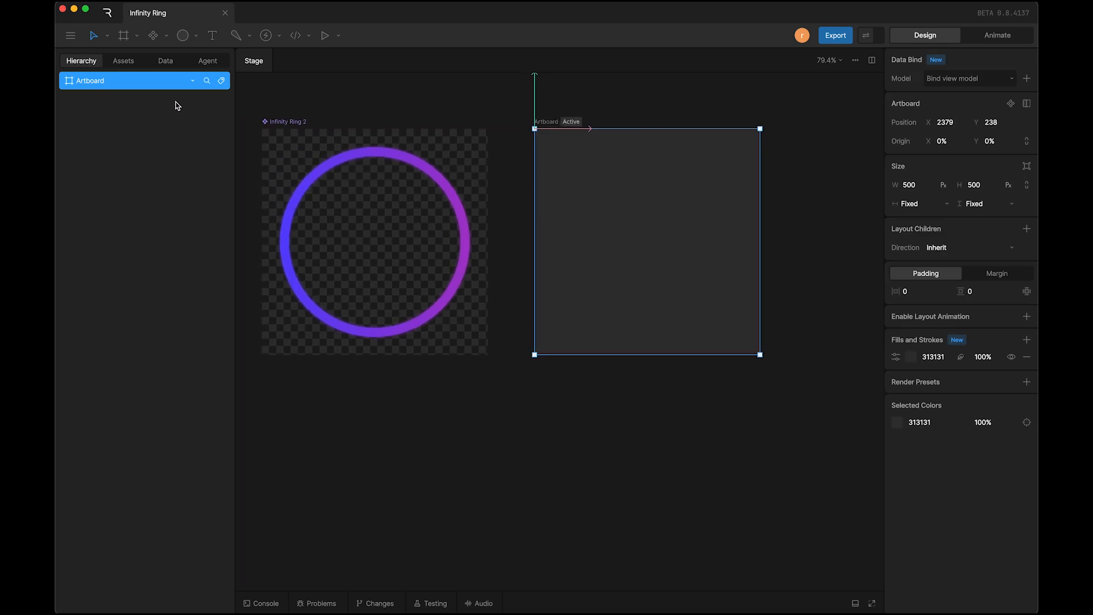
{"action": "left_click", "coordinate": [166, 36]}
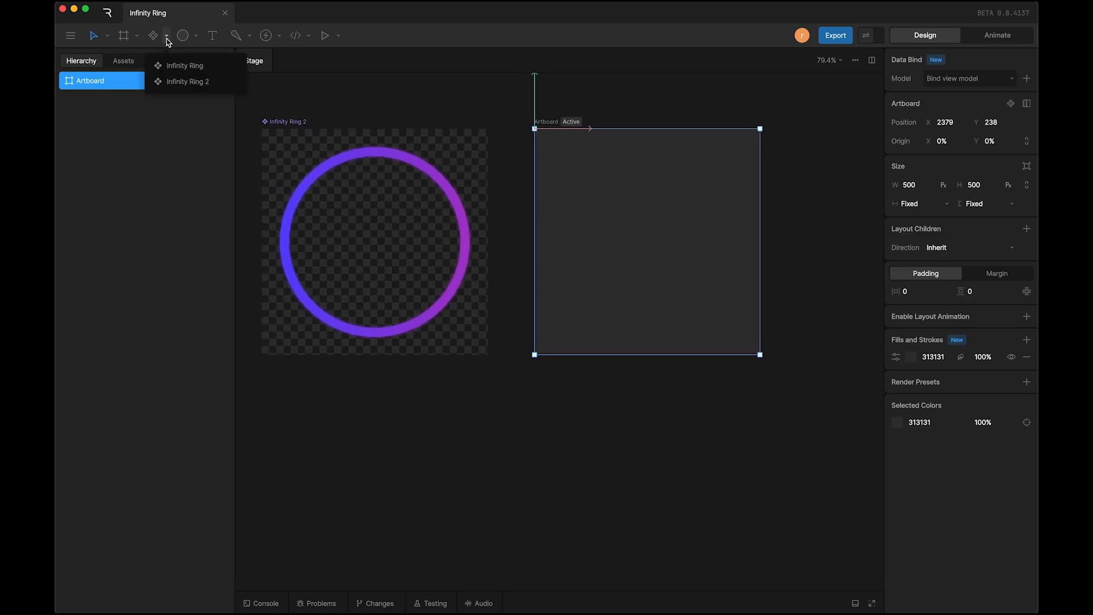
{"action": "left_click", "coordinate": [187, 81]}
{"action": "left_click", "coordinate": [644, 188]}
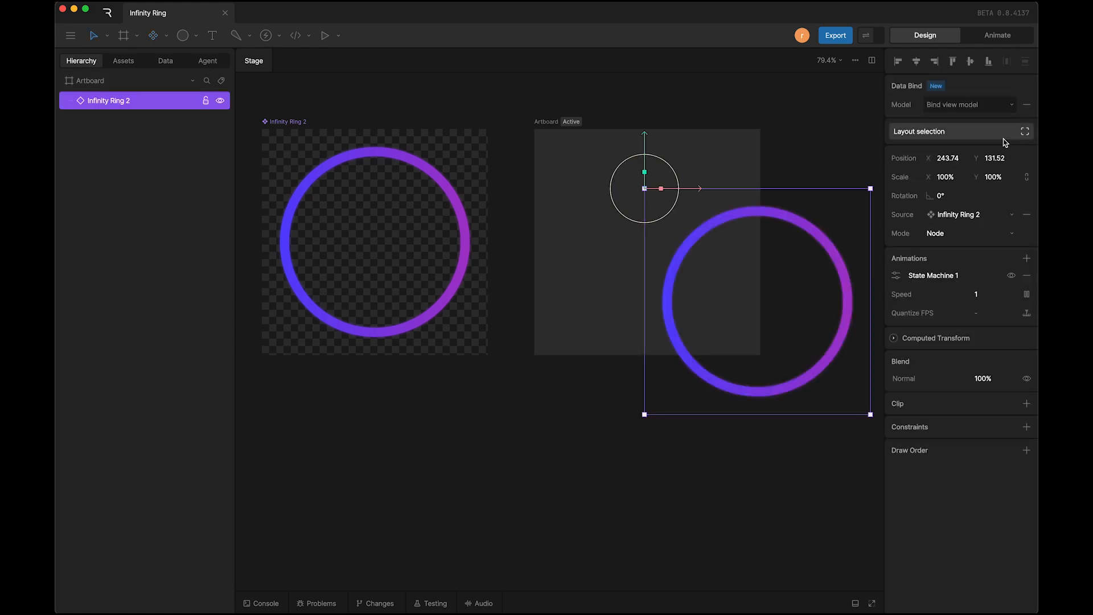
{"action": "left_click", "coordinate": [899, 61]}
{"action": "left_click", "coordinate": [953, 61]}
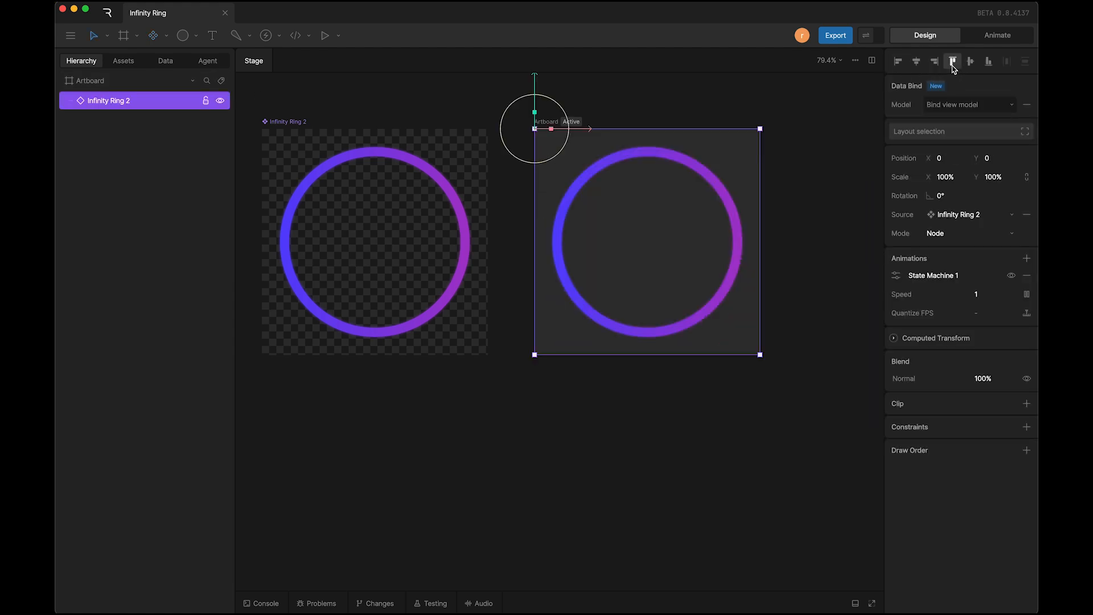
{"action": "scroll", "coordinate": [610, 220], "scroll_direction": "right", "scroll_amount": 3}
{"action": "scroll", "coordinate": [610, 220], "scroll_direction": "up", "scroll_amount": 2}
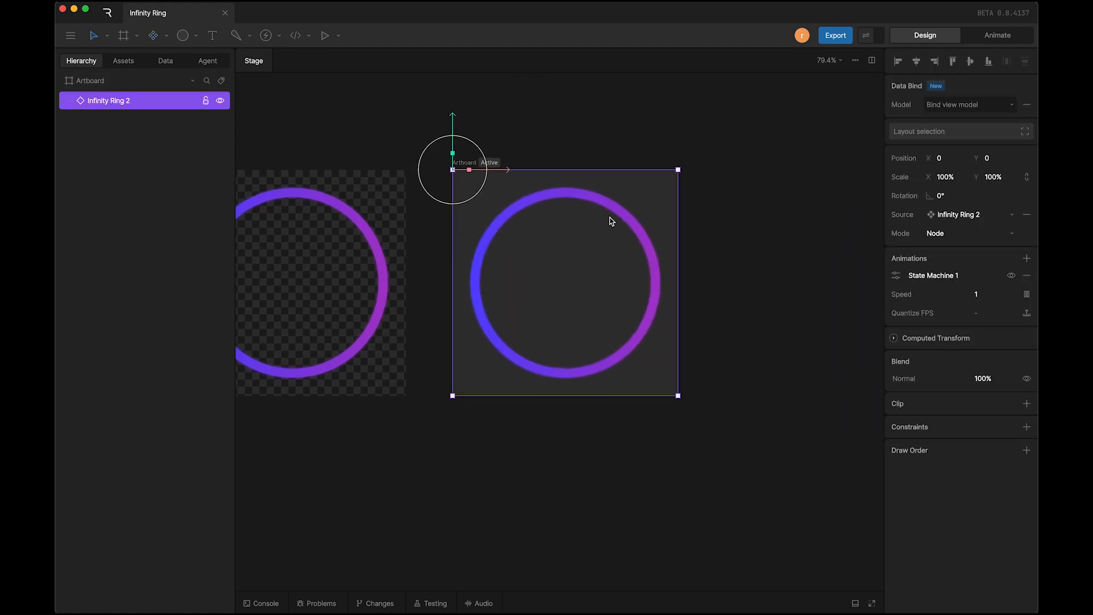
{"action": "key", "text": "y"}
{"action": "left_click_drag", "start_coordinate": [451, 127], "coordinate": [451, 154]}
{"action": "key", "text": "super+z"}
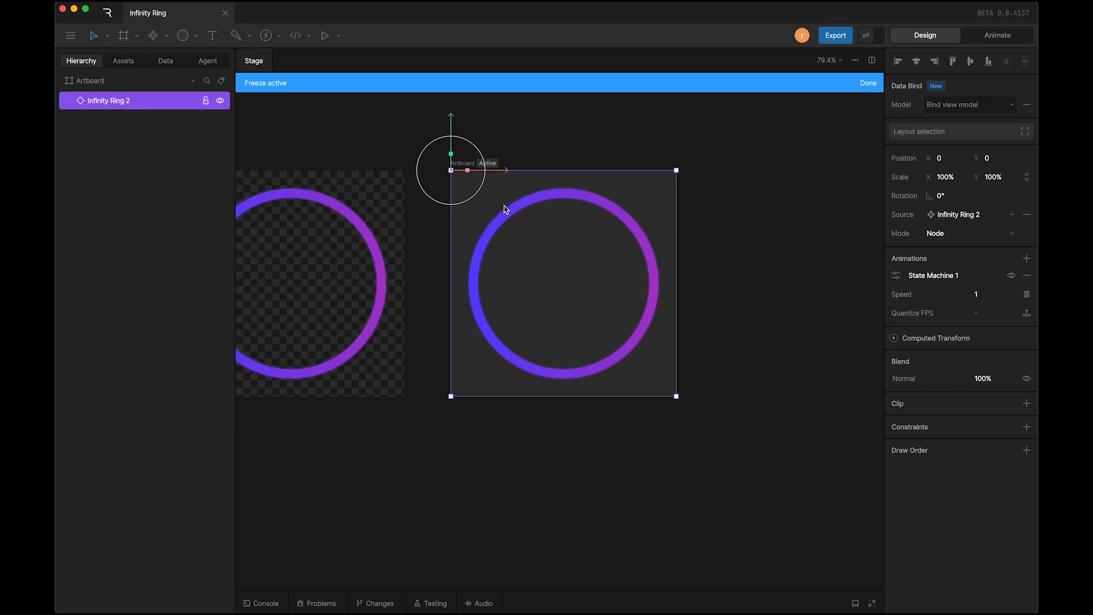
{"action": "left_click", "coordinate": [861, 83]}
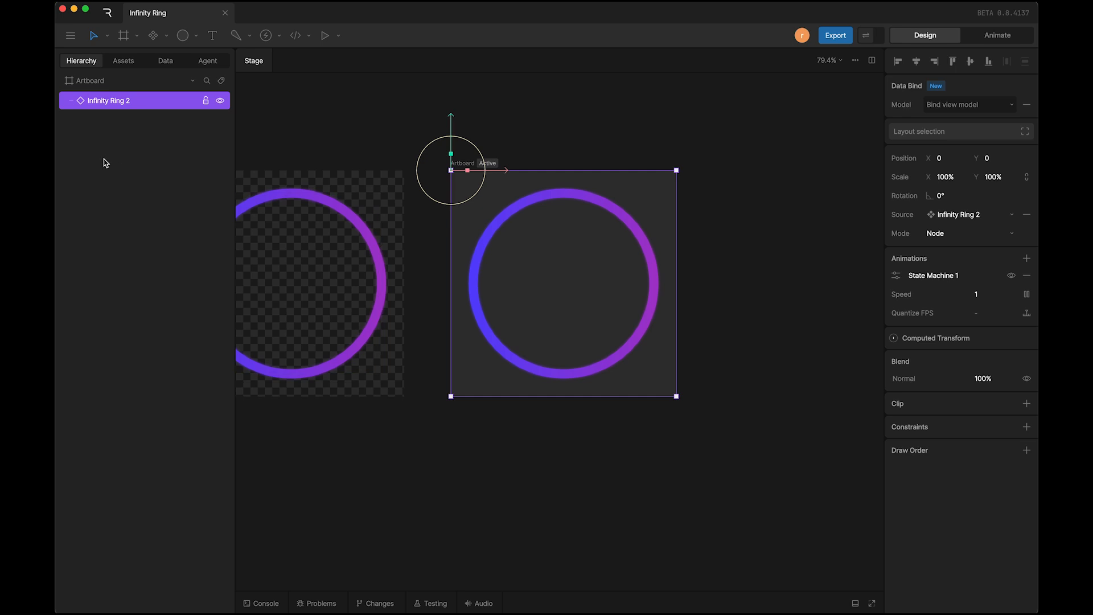
Step: Group the Infinity Ring 2 instance on the new artboard and name the group Ring 1
{"action": "key", "text": "super+g"}
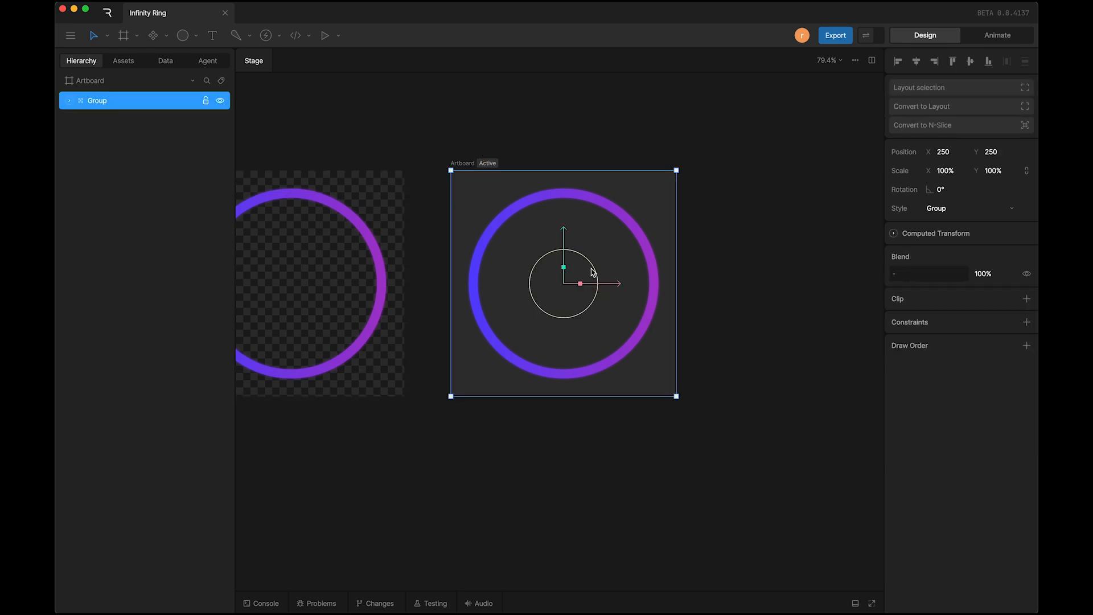
{"action": "type", "text": "Ring 1"}
{"action": "left_click", "coordinate": [594, 148]}
Step: Set the new artboard's background fill colour to 111111
{"action": "left_click", "coordinate": [463, 165]}
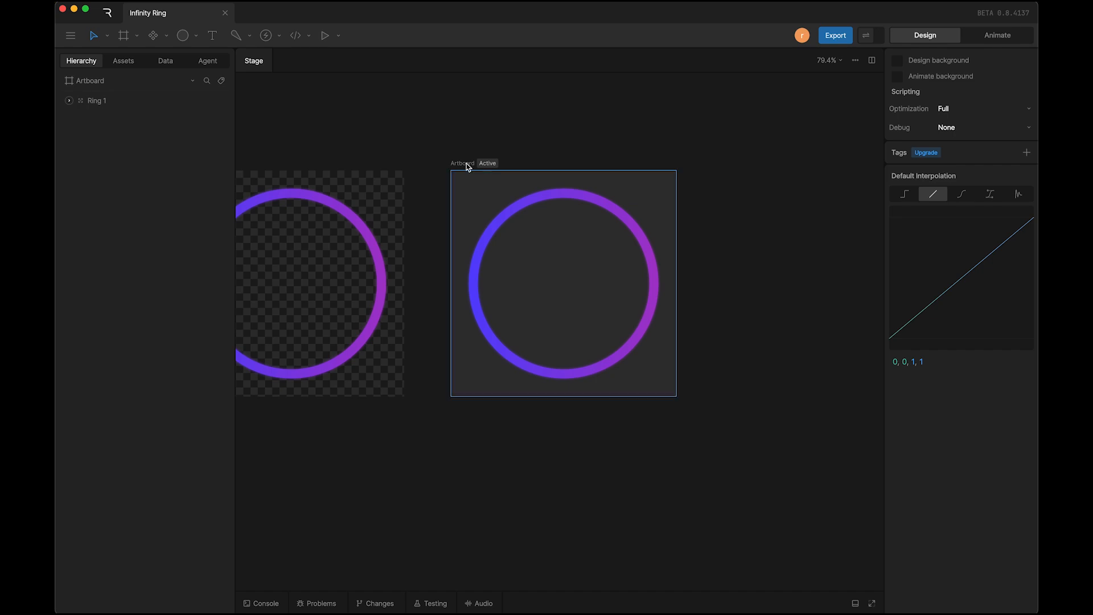
{"action": "left_click", "coordinate": [937, 357]}
{"action": "type", "text": "111111"}
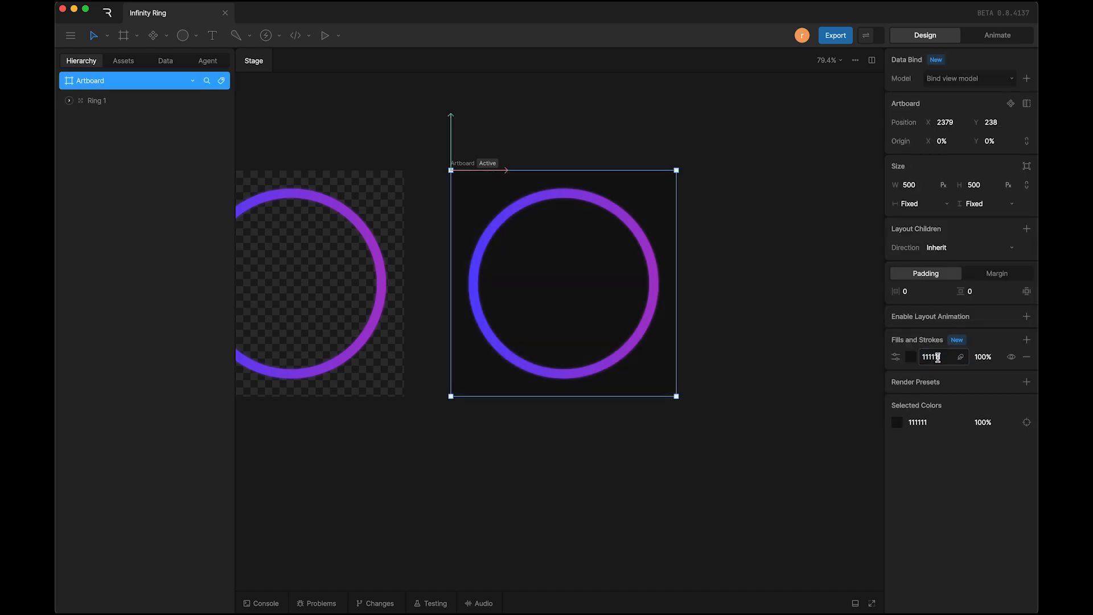
{"action": "left_click", "coordinate": [749, 310]}
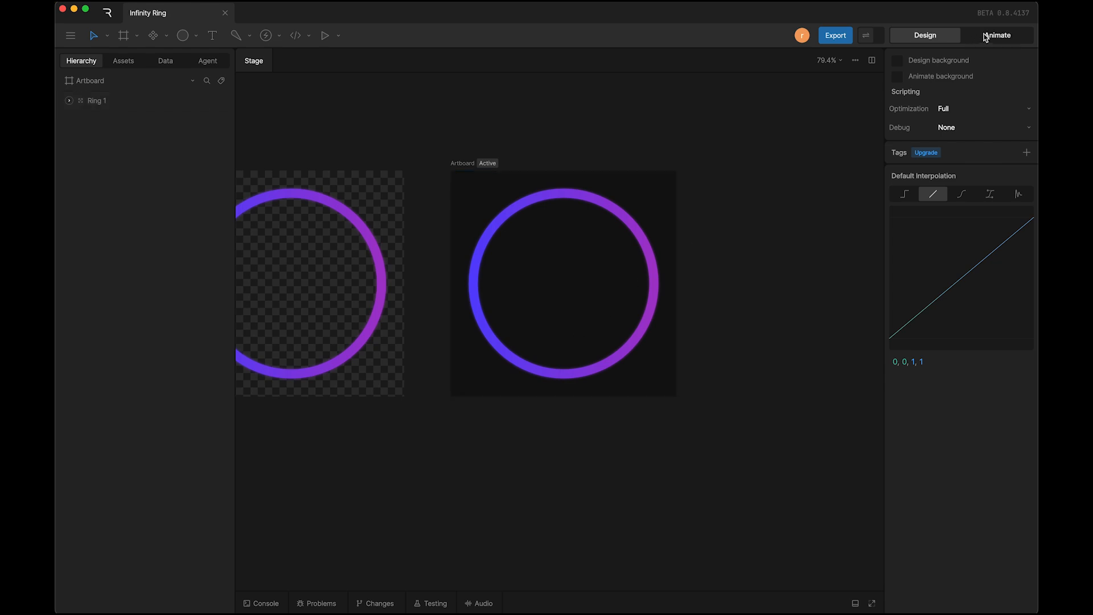
Step: Rename the new artboard as Infinity Loop
{"action": "left_click", "coordinate": [464, 167]}
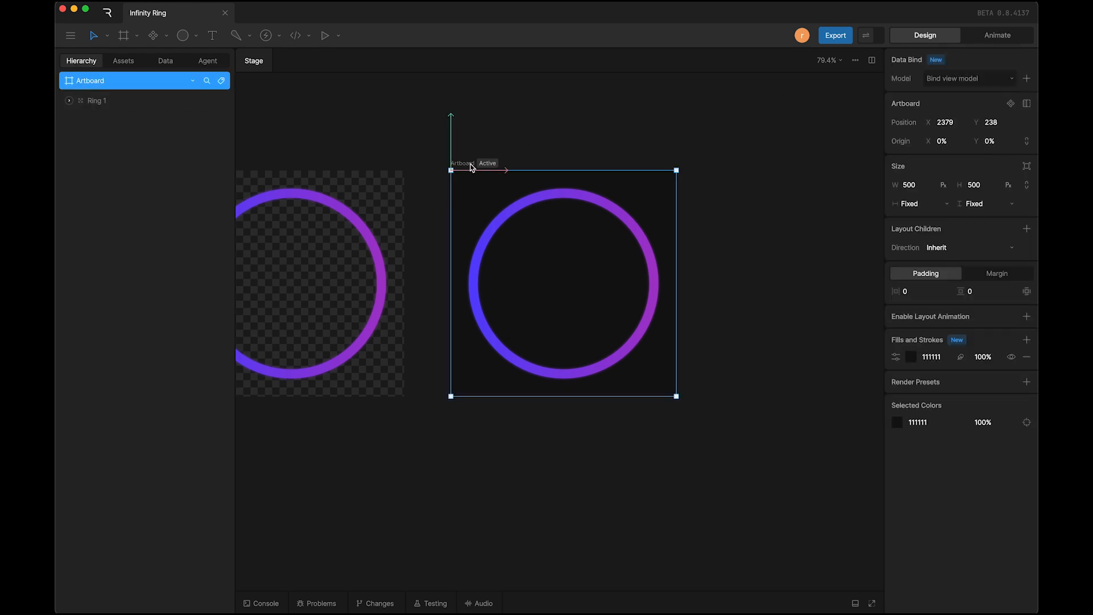
{"action": "double_click", "coordinate": [472, 166]}
{"action": "type", "text": "Infinity Loop"}
{"action": "key", "text": "Return"}
Step: Play State Machine 1 of the Infinity Loop artboard to preview the single ring, and open Timeline 1
{"action": "left_click", "coordinate": [1000, 39]}
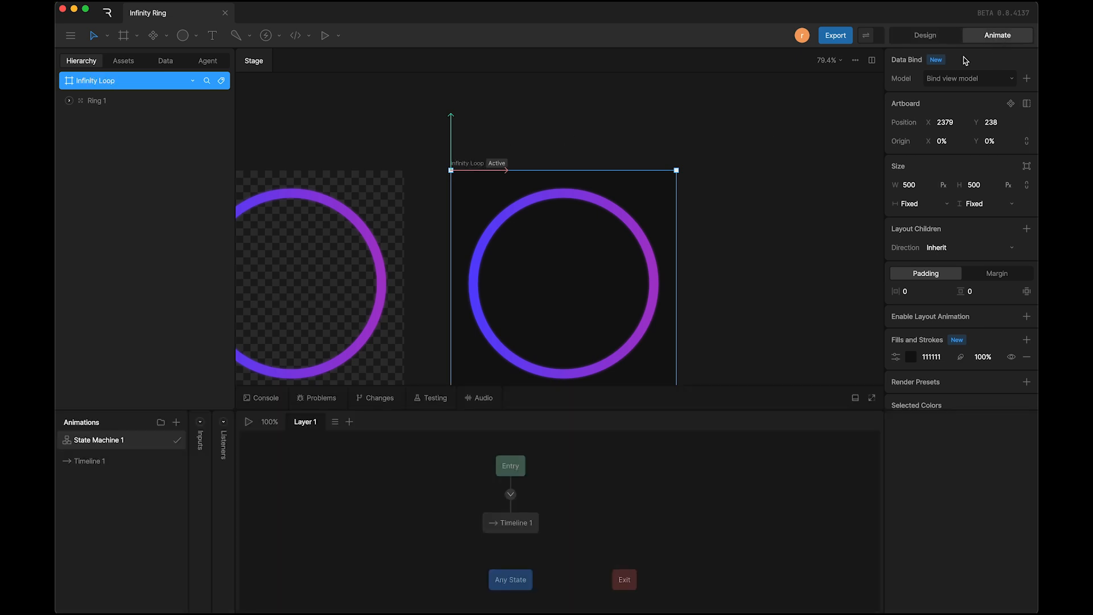
{"action": "scroll", "coordinate": [687, 332], "scroll_direction": "down", "scroll_amount": 2}
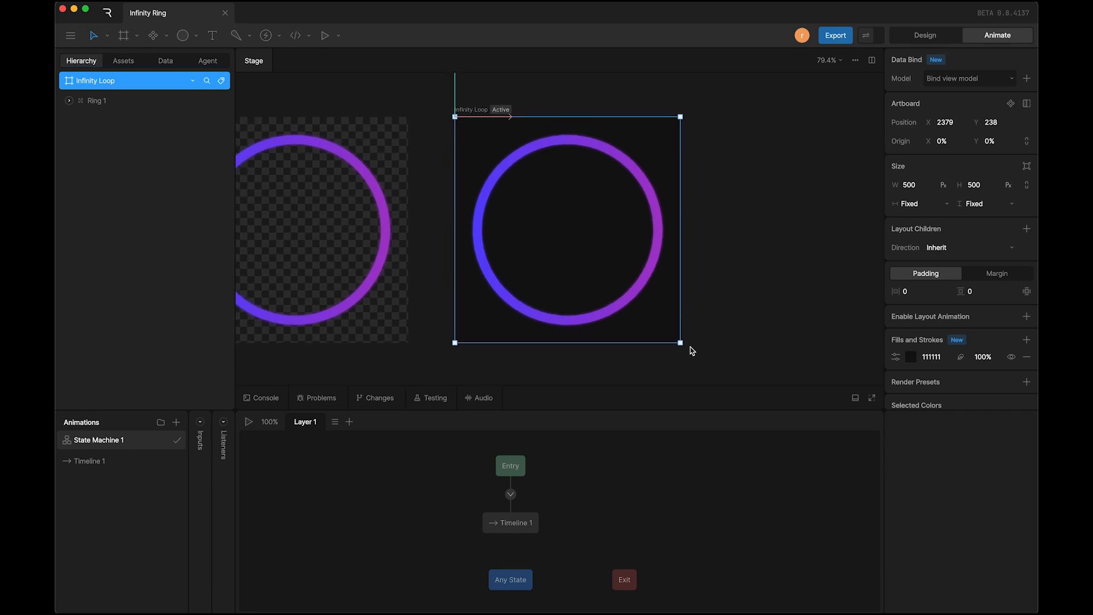
{"action": "key", "text": "space"}
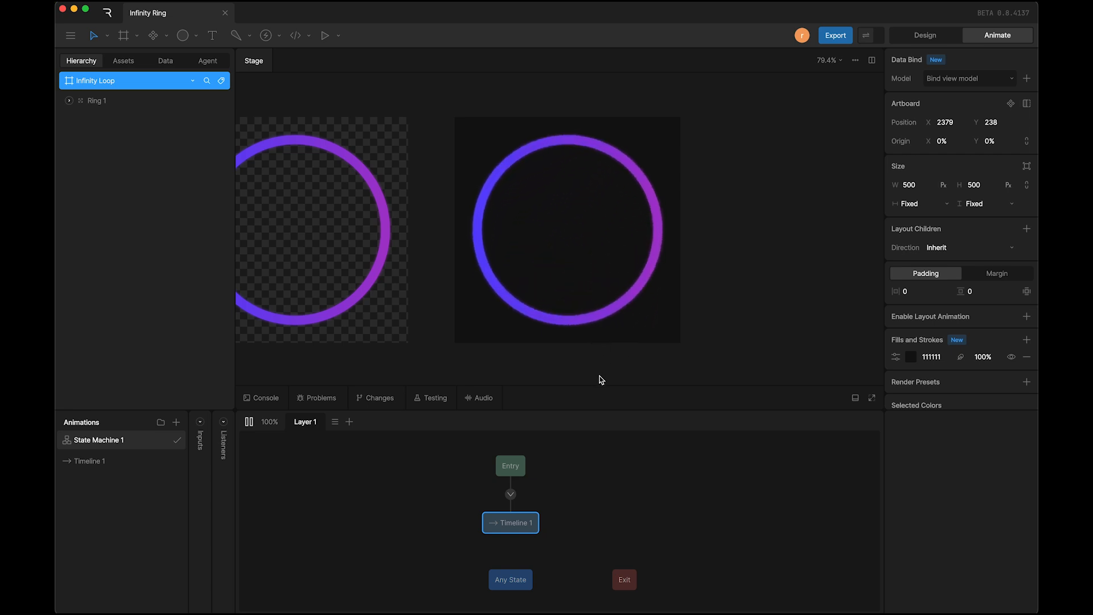
{"action": "left_click", "coordinate": [110, 463]}
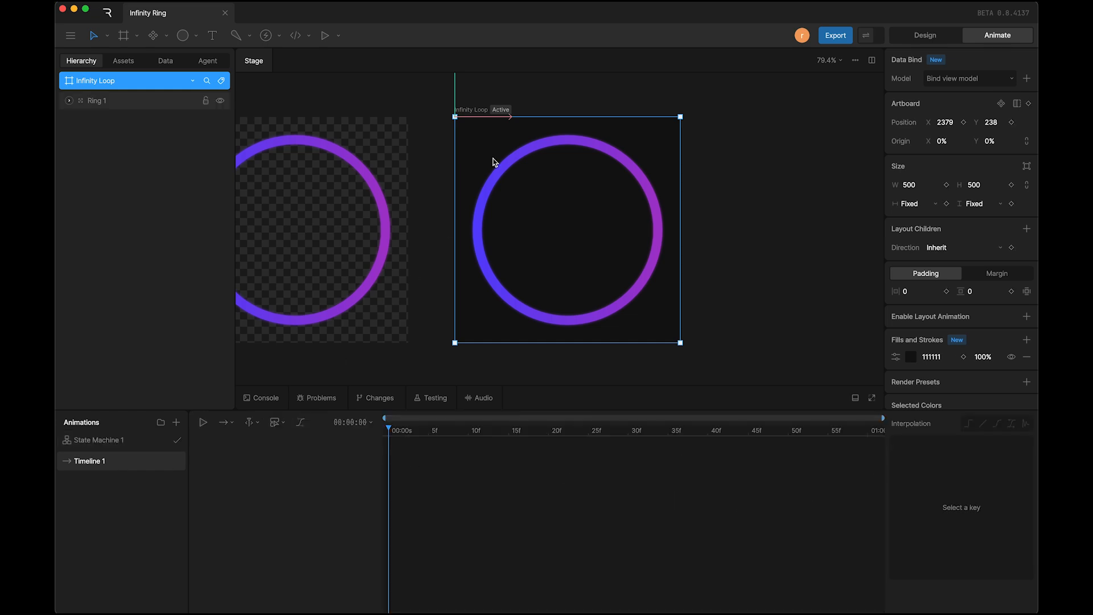
Step: Duplicate the Ring 1 group in design mode and name the copy Ring 2
{"action": "left_click", "coordinate": [926, 35]}
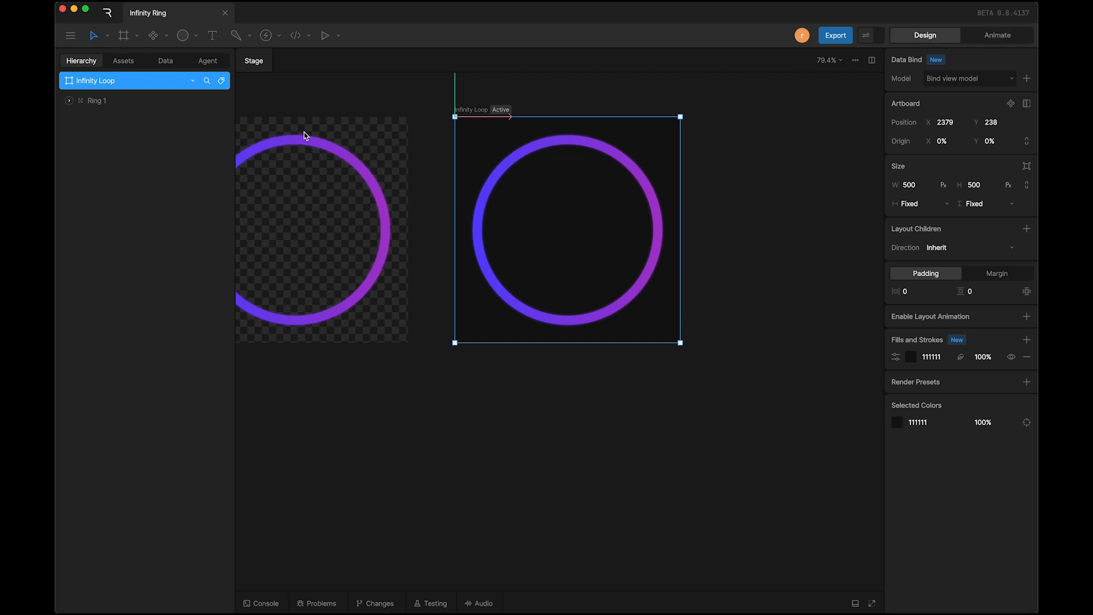
{"action": "left_click", "coordinate": [101, 108]}
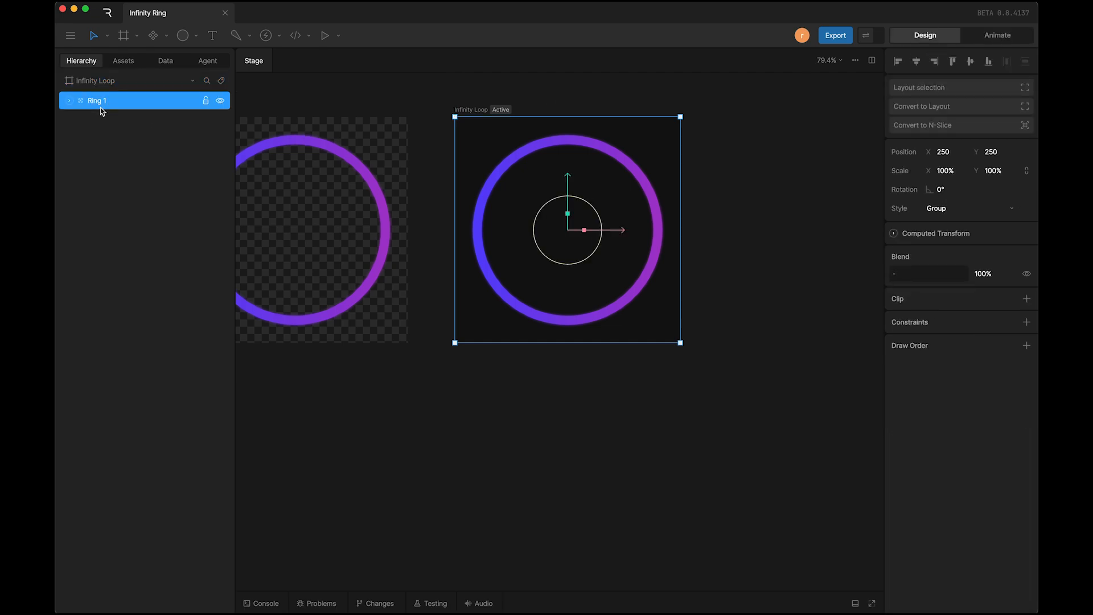
{"action": "key", "text": "super+d"}
{"action": "double_click", "coordinate": [101, 106]}
{"action": "left_click", "coordinate": [111, 103]}
{"action": "key", "text": "Return"}
Step: Set the rotation of the Ring 2 group to 30°
{"action": "left_click", "coordinate": [948, 189]}
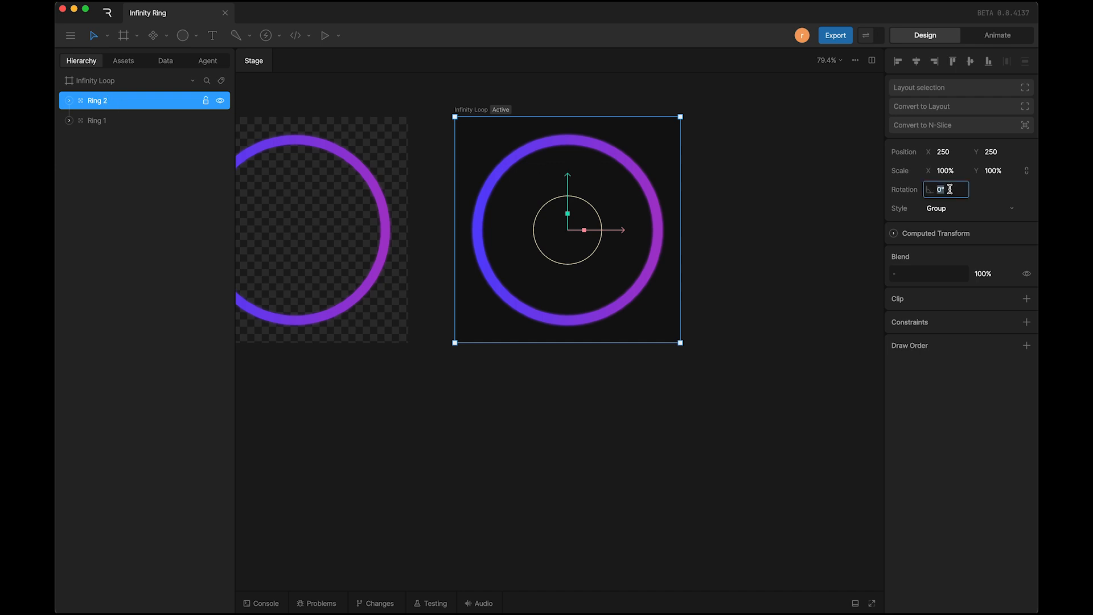
{"action": "type", "text": "30"}
{"action": "key", "text": "Return"}
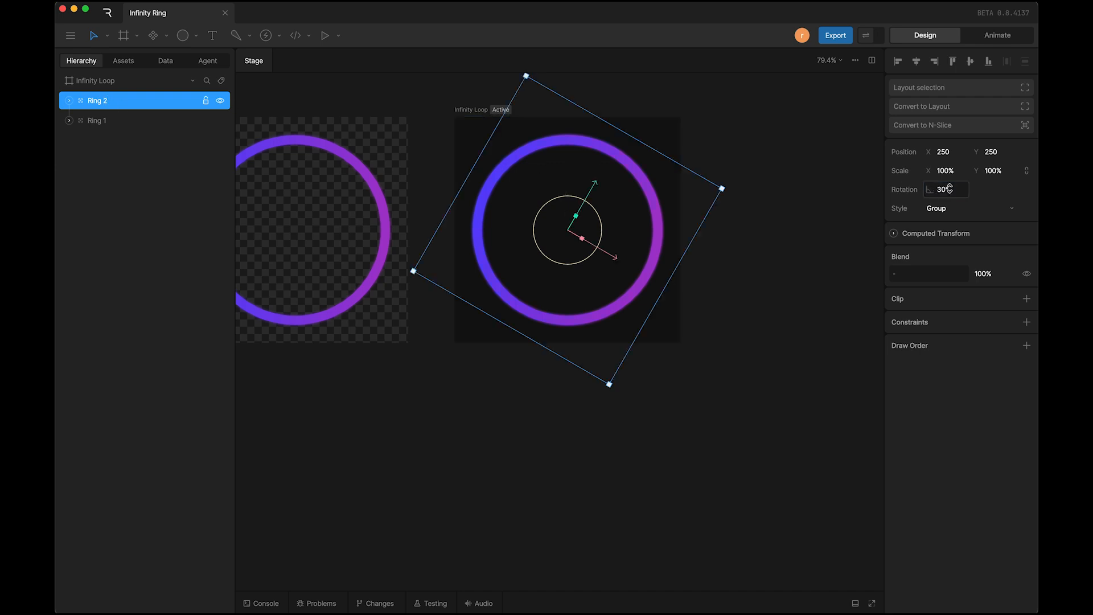
{"action": "left_click", "coordinate": [751, 285]}
Step: Play State Machine 1 in animate mode to preview both rings moving together, and stop playback
{"action": "left_click", "coordinate": [998, 35]}
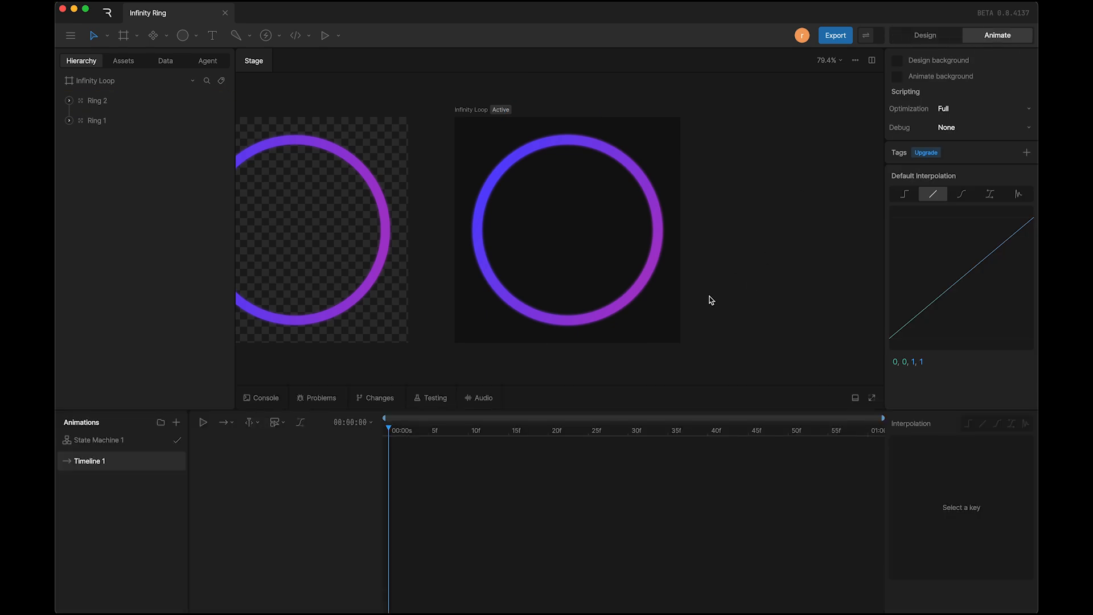
{"action": "left_click", "coordinate": [111, 441]}
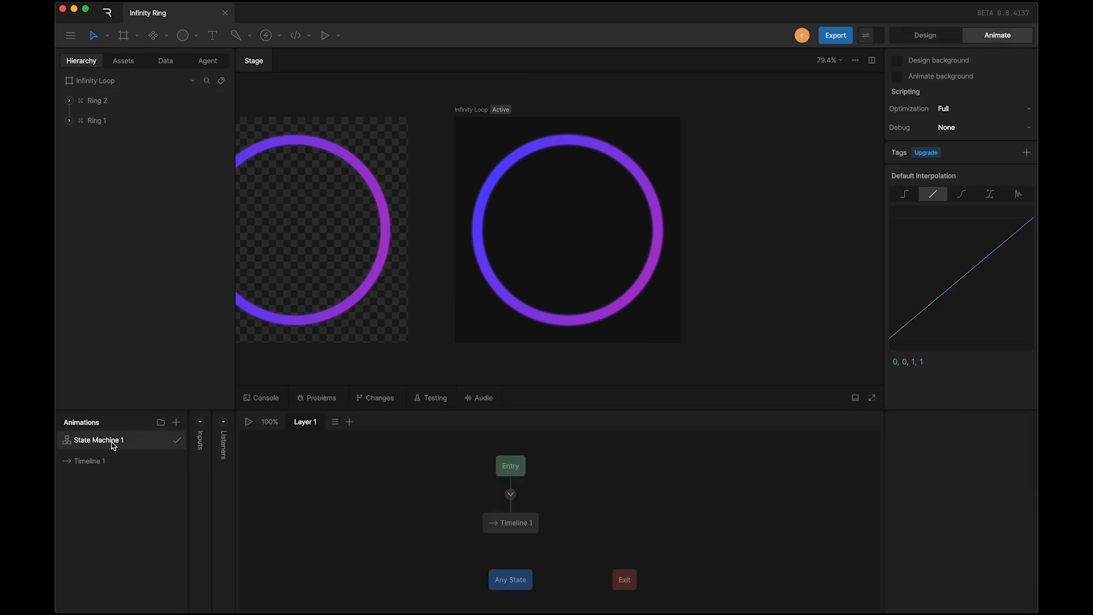
{"action": "key", "text": "space"}
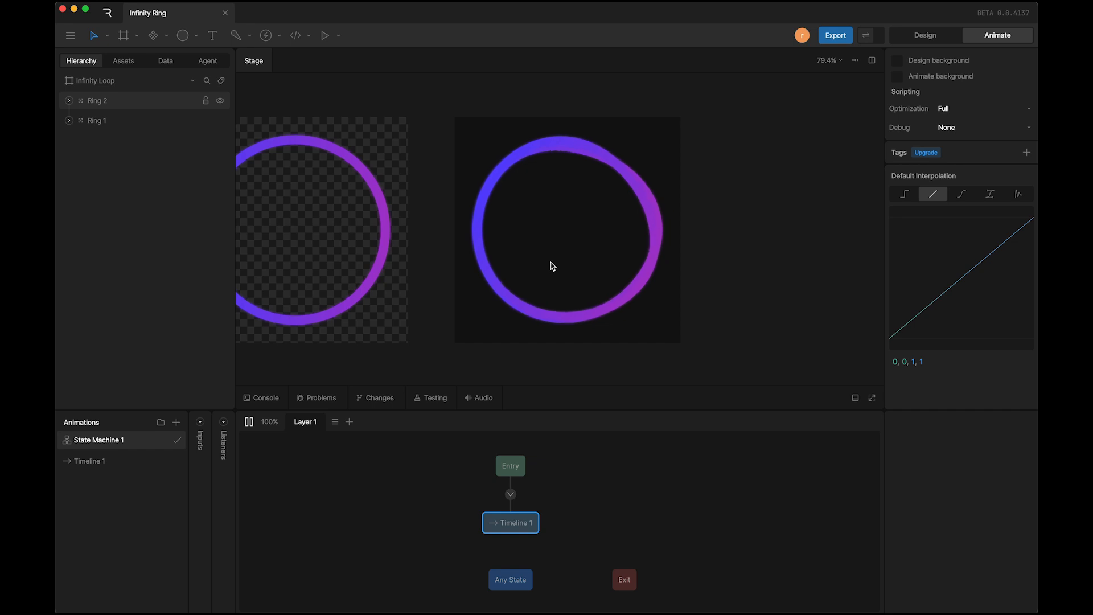
{"action": "key", "text": "space"}
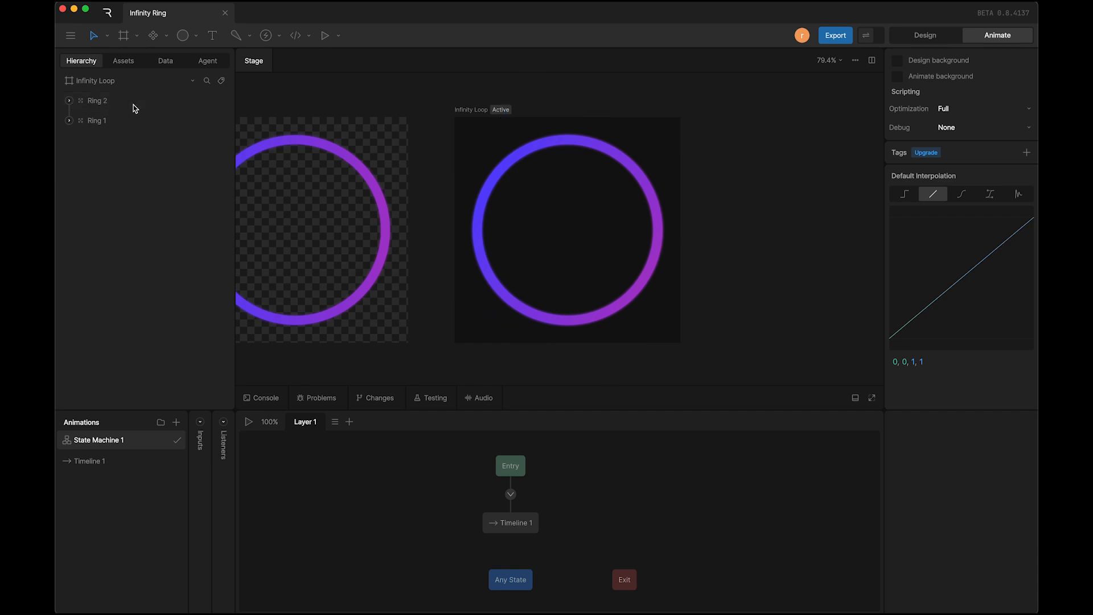
Step: Duplicate the Ring 2 group and set the copy's rotation to 60°
{"action": "left_click", "coordinate": [109, 101]}
{"action": "key", "text": "super+d"}
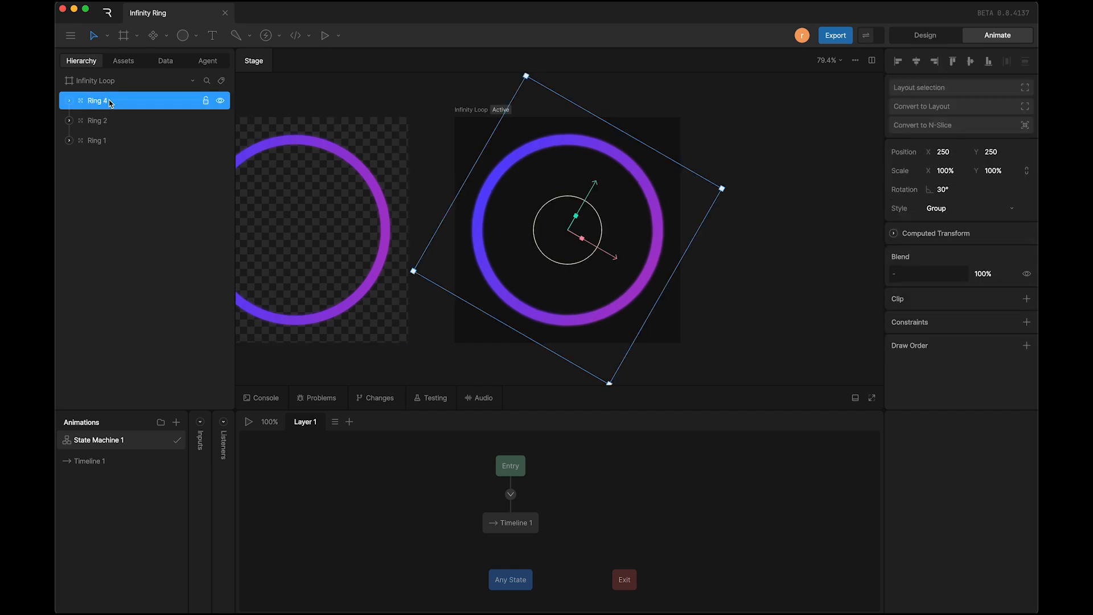
{"action": "left_click", "coordinate": [946, 189]}
{"action": "type", "text": "40"}
{"action": "key", "text": "Return"}
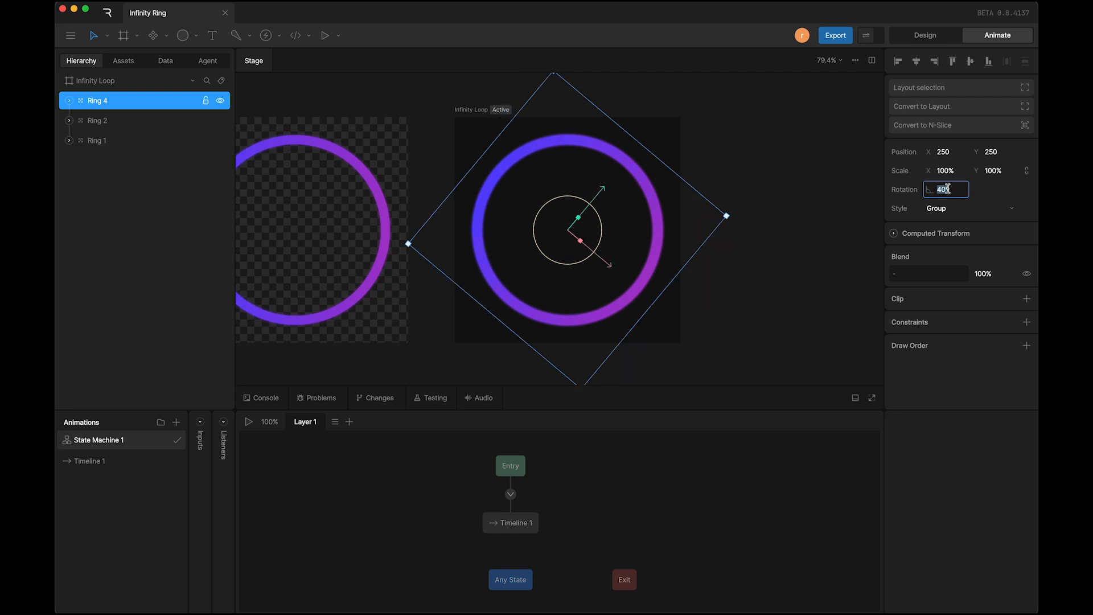
{"action": "key", "text": "shift+Up"}
{"action": "key", "text": "shift+Up"}
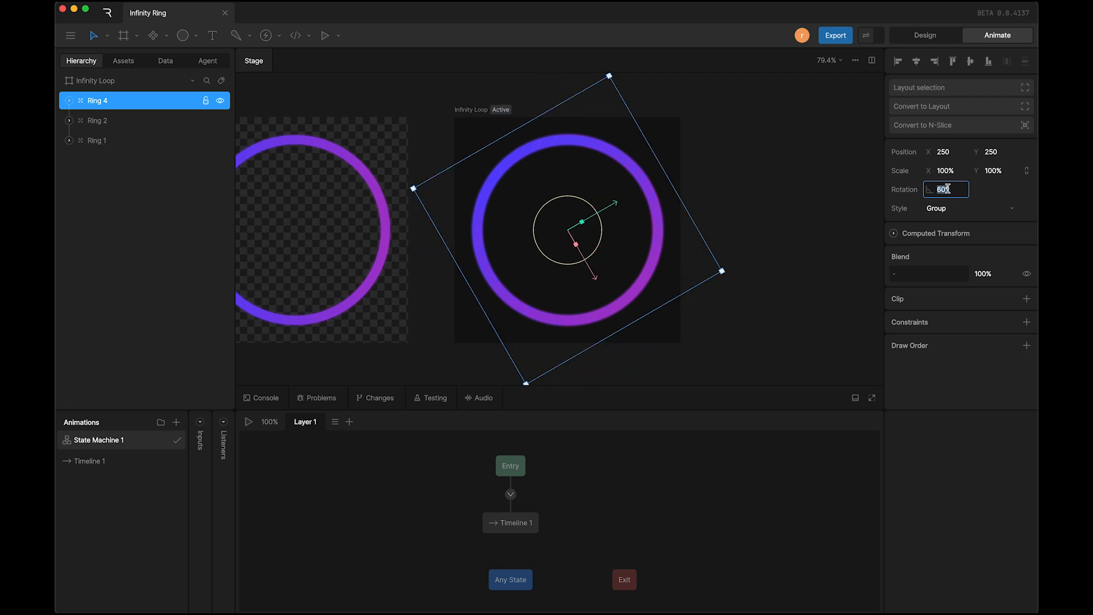
Step: Expand the three ring groups and set the State Machine 1 speed of the ring instance inside Ring 4 to 1.1
{"action": "left_click", "coordinate": [155, 122]}
{"action": "left_click", "coordinate": [69, 121]}
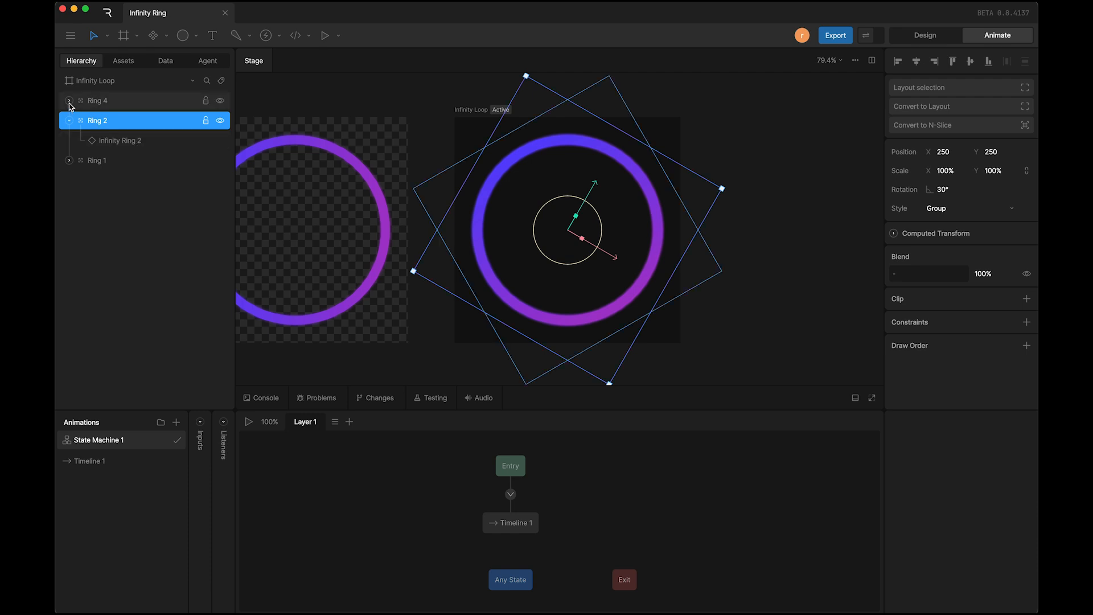
{"action": "left_click", "coordinate": [69, 102]}
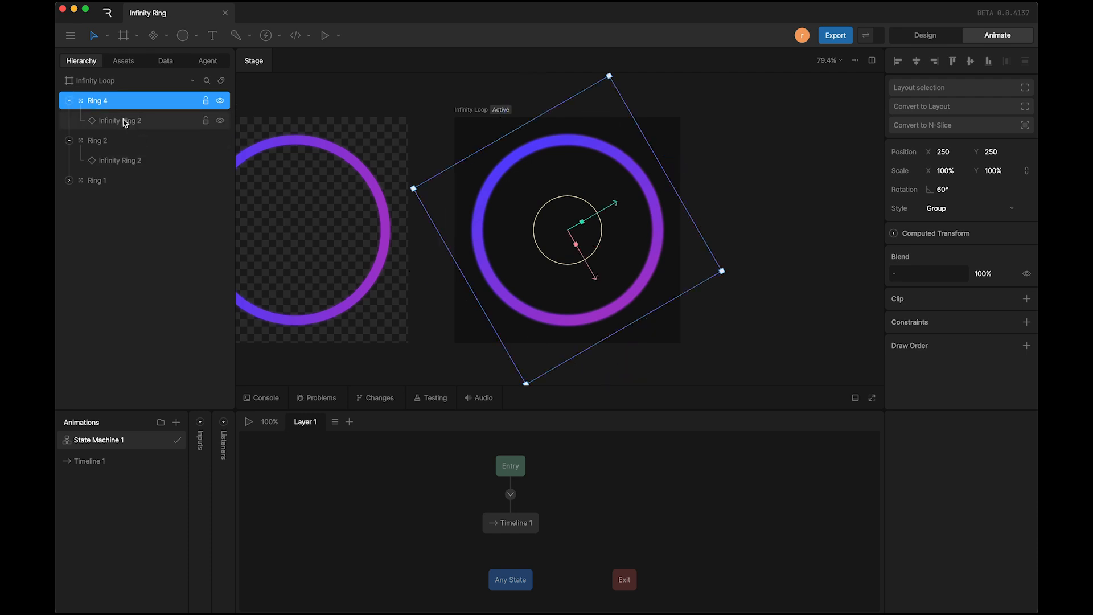
{"action": "left_click", "coordinate": [68, 180]}
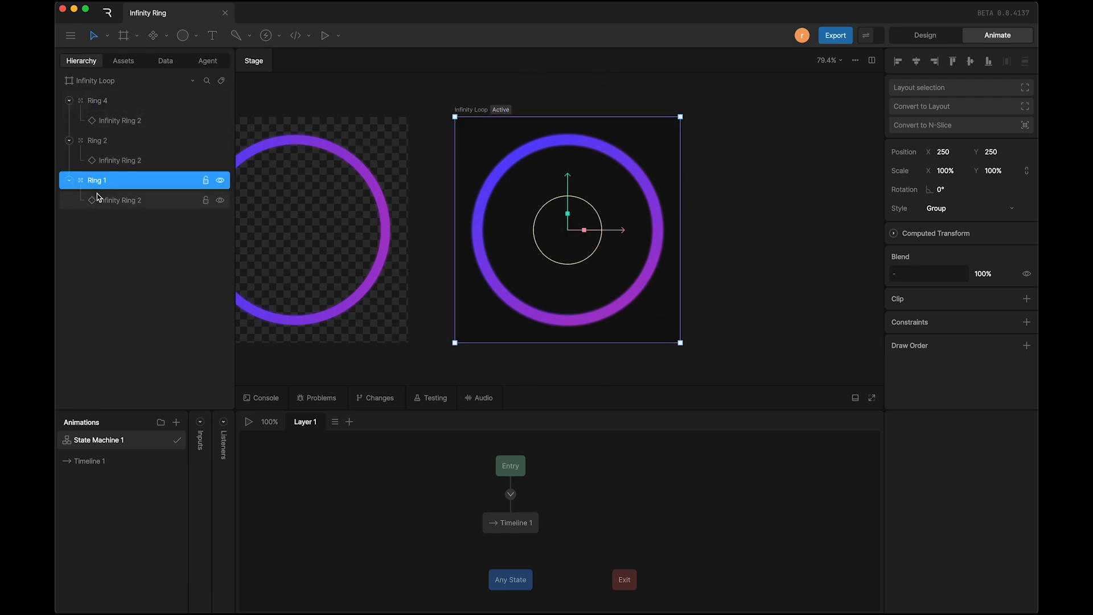
{"action": "left_click", "coordinate": [112, 122]}
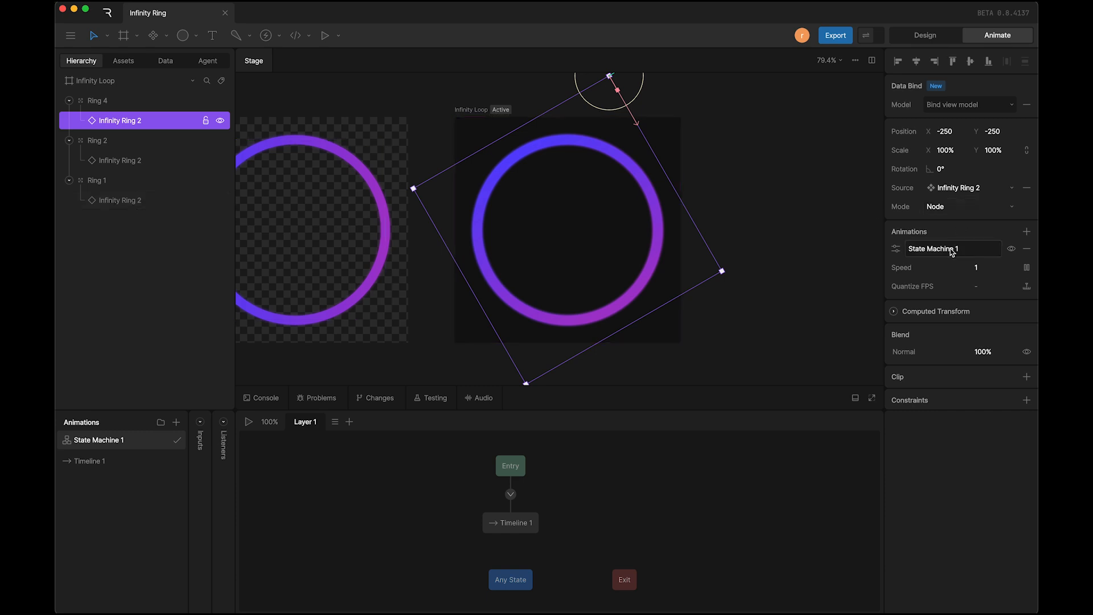
{"action": "left_click", "coordinate": [985, 269]}
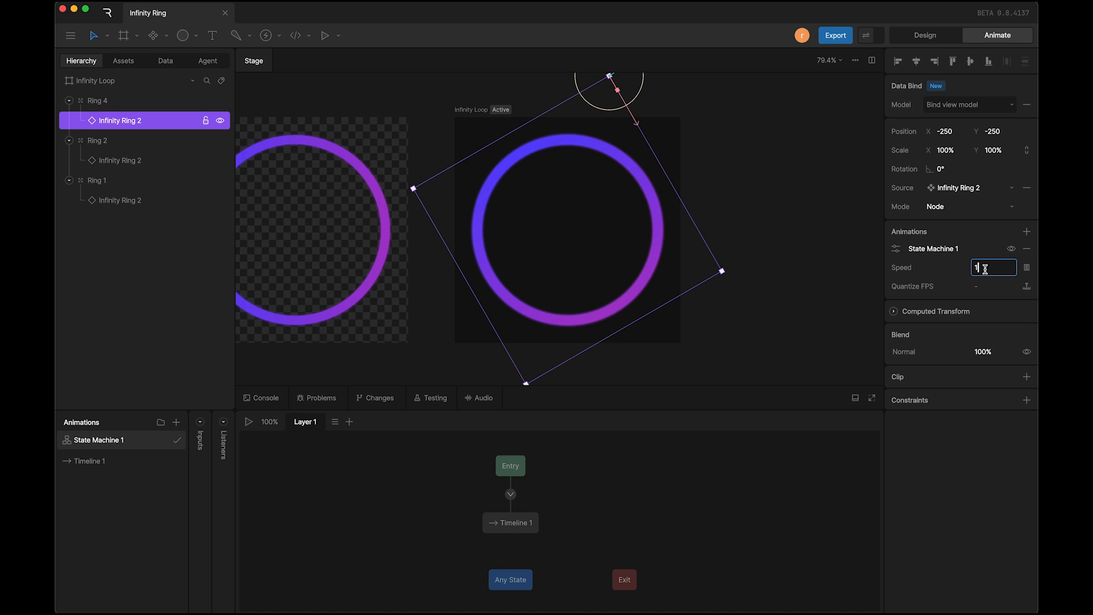
{"action": "type", "text": "1.1"}
{"action": "key", "text": "Return"}
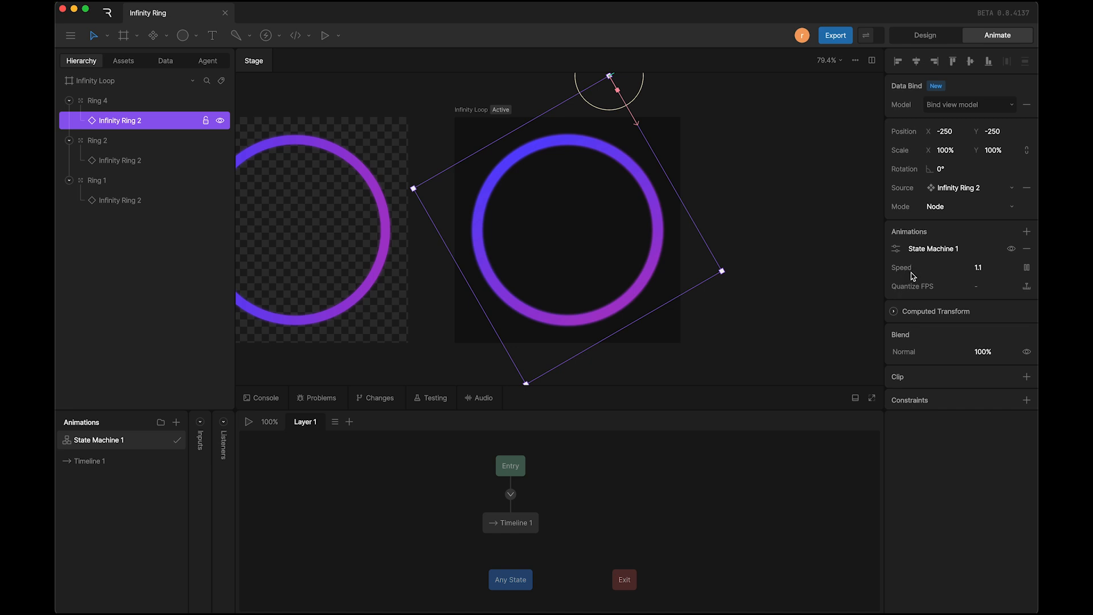
Step: Set the State Machine 1 speed of the ring instance inside Ring 1 to 0.9
{"action": "left_click", "coordinate": [124, 206]}
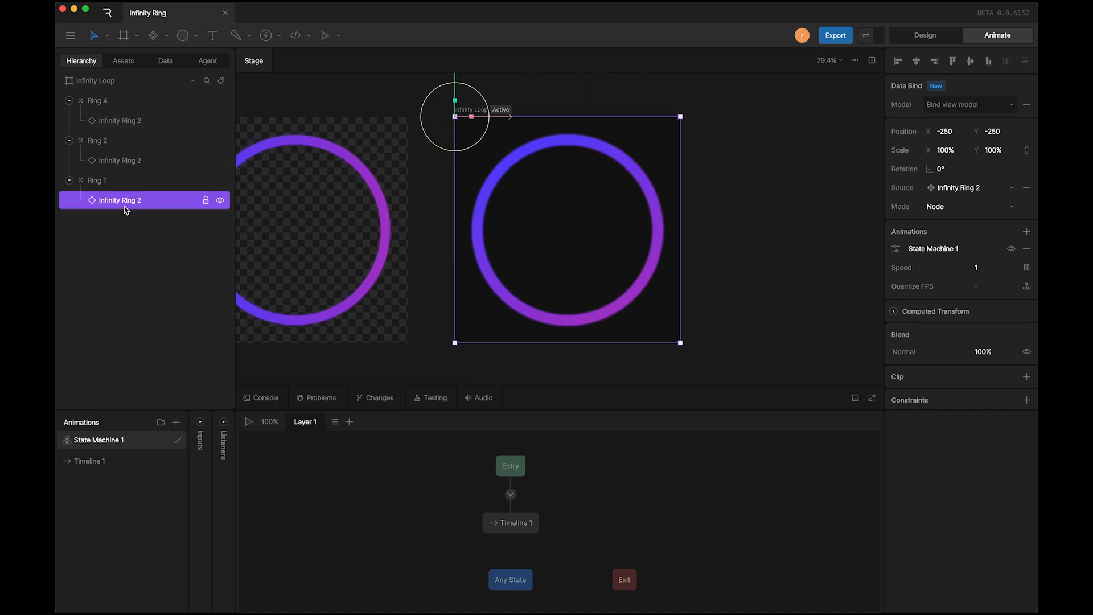
{"action": "left_click", "coordinate": [986, 270]}
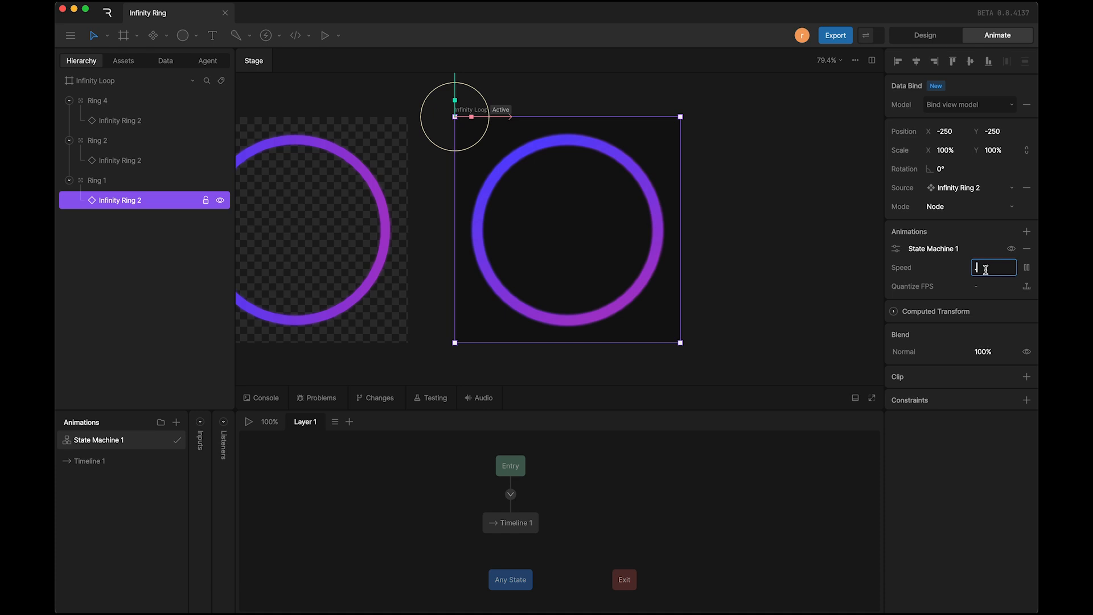
{"action": "key", "text": "Return"}
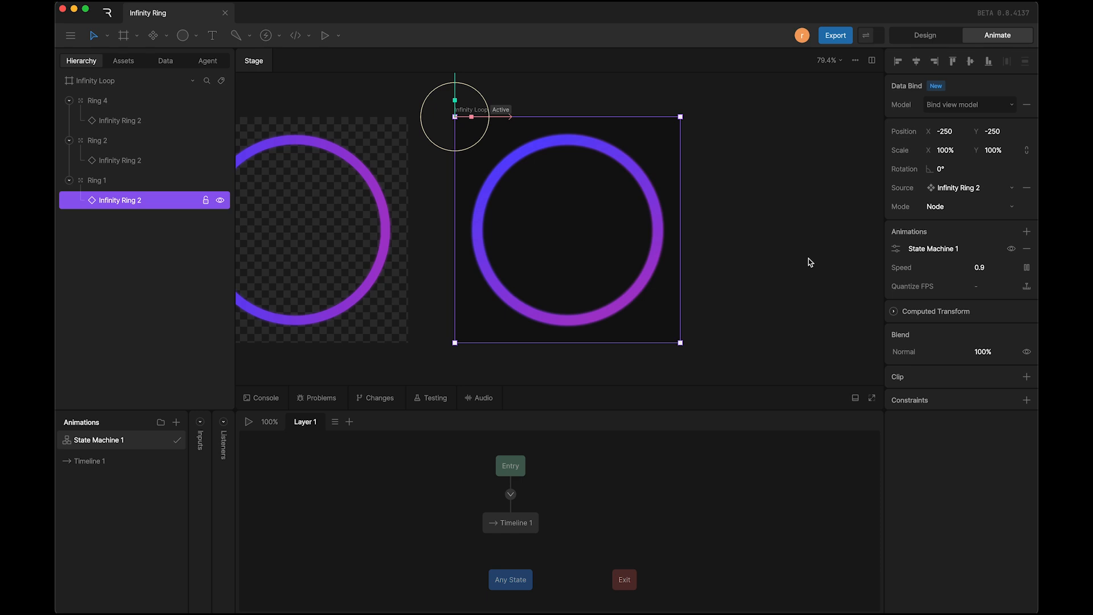
{"action": "left_click", "coordinate": [127, 165]}
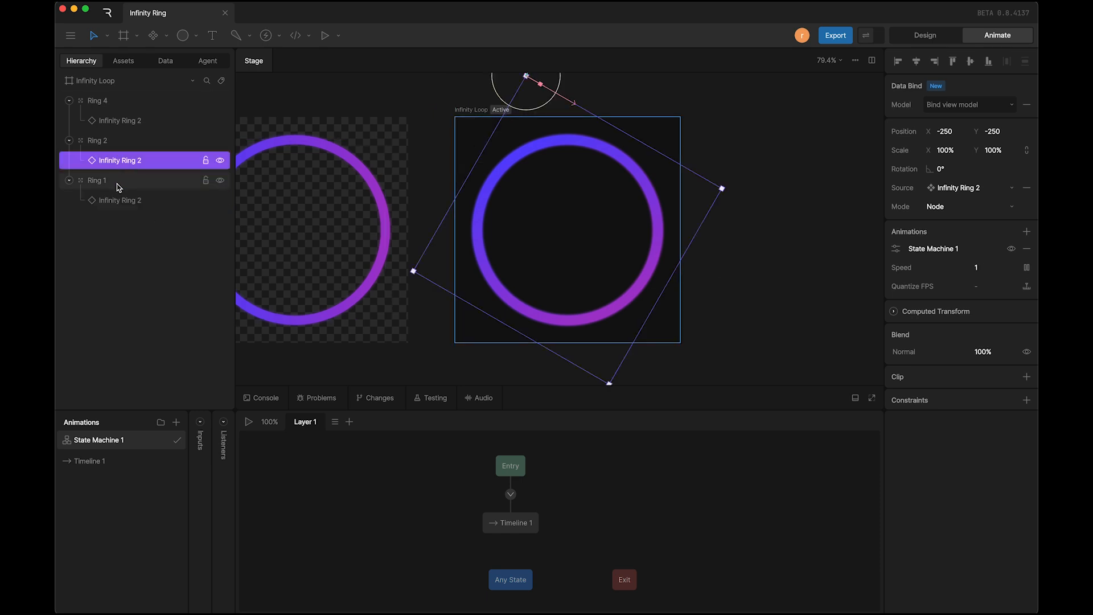
Step: Set the opacity of the Ring 1 group to 50%
{"action": "left_click", "coordinate": [119, 187]}
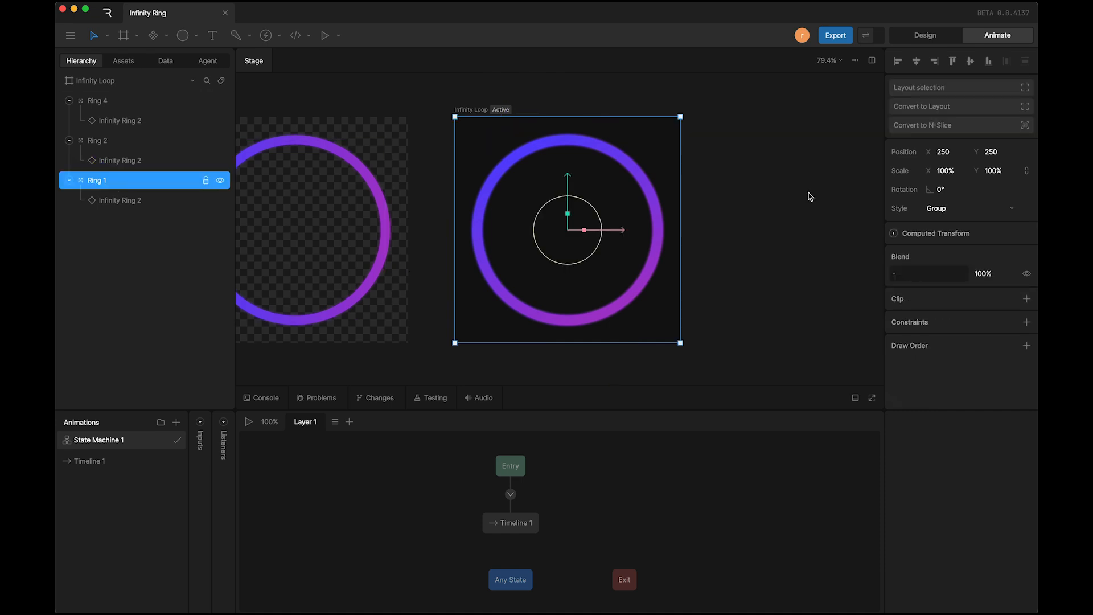
{"action": "left_click", "coordinate": [984, 275]}
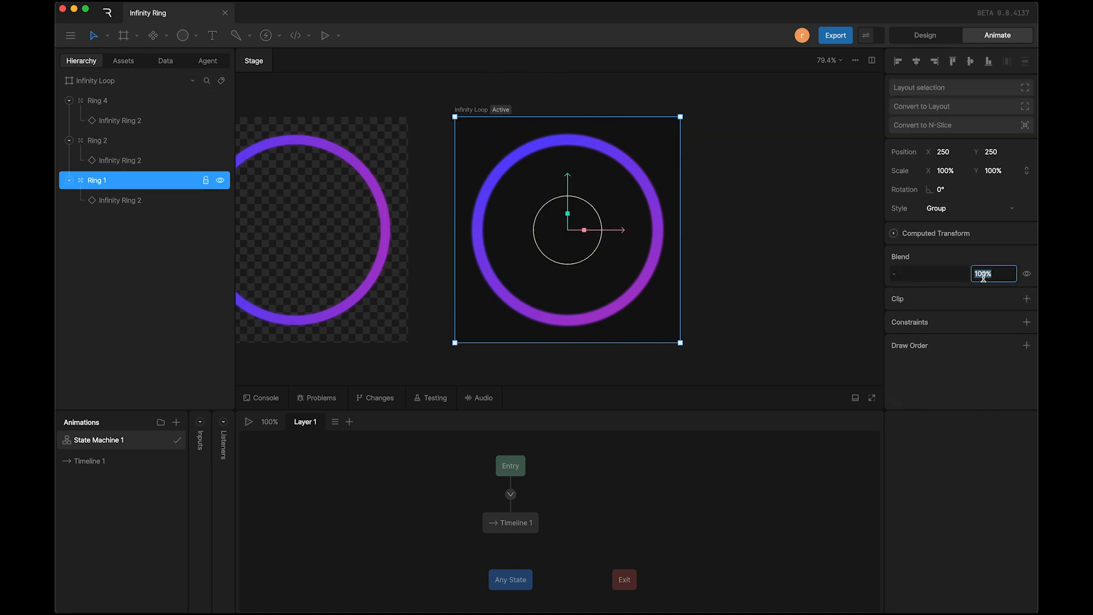
{"action": "type", "text": "50"}
{"action": "key", "text": "Return"}
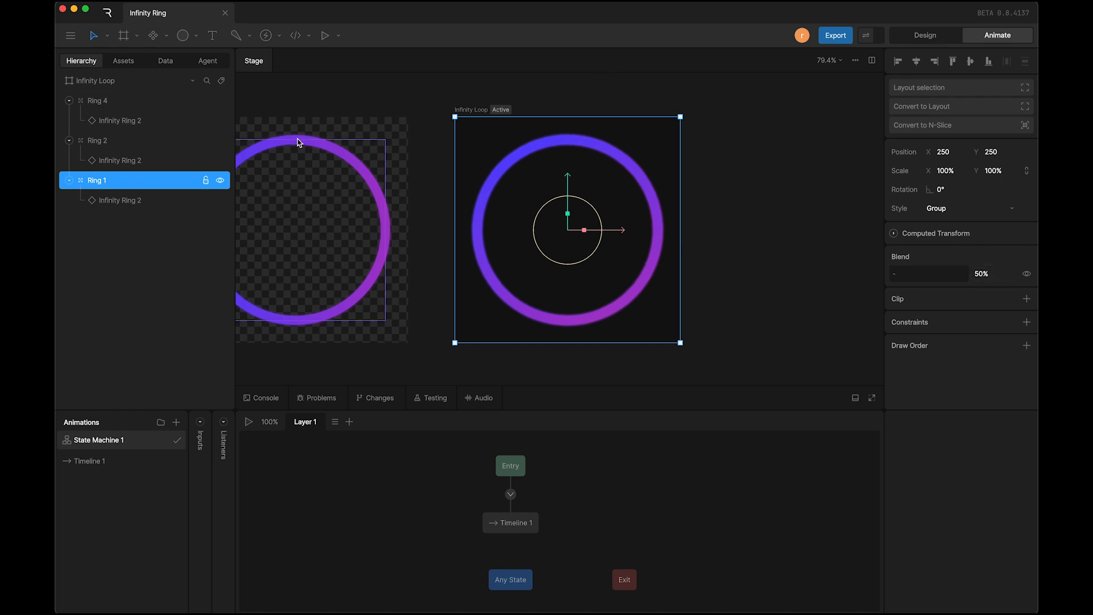
Step: Lower the opacity of the Ring 4 group
{"action": "left_click", "coordinate": [98, 106]}
{"action": "left_click", "coordinate": [998, 271]}
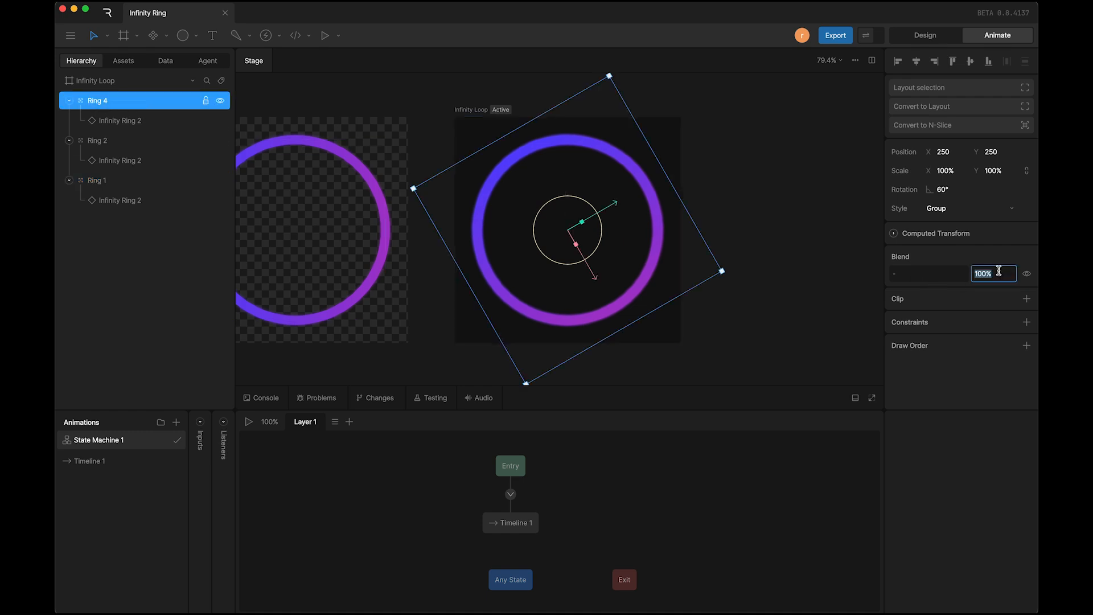
{"action": "type", "text": "70"}
{"action": "key", "text": "Return"}
Step: Deselect everything and play State Machine 1 to preview the three rings, with both artboards in view
{"action": "left_click", "coordinate": [768, 237]}
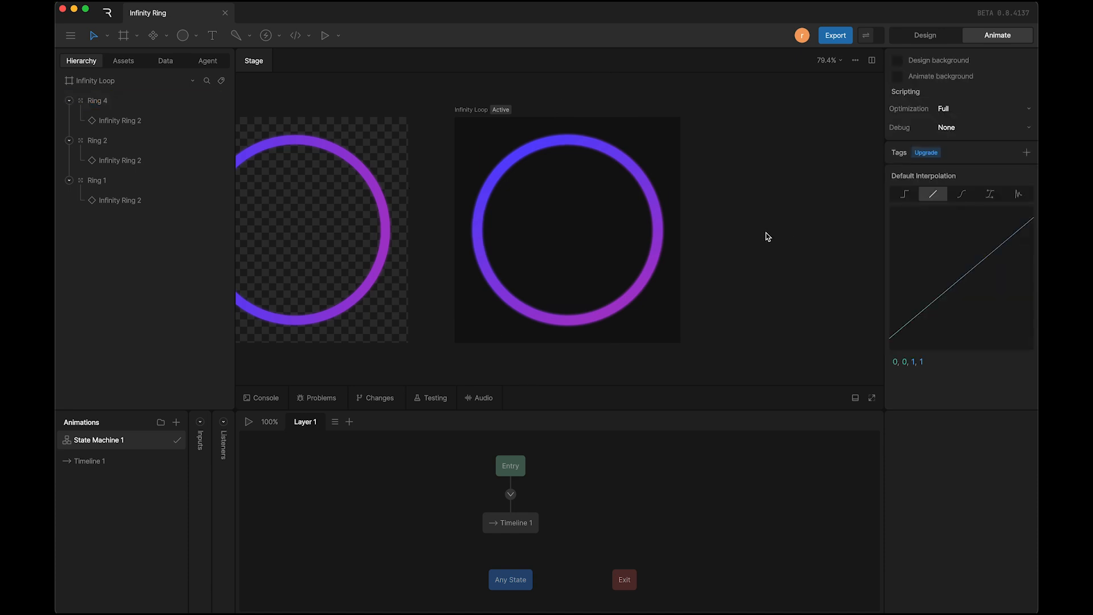
{"action": "key", "text": "space"}
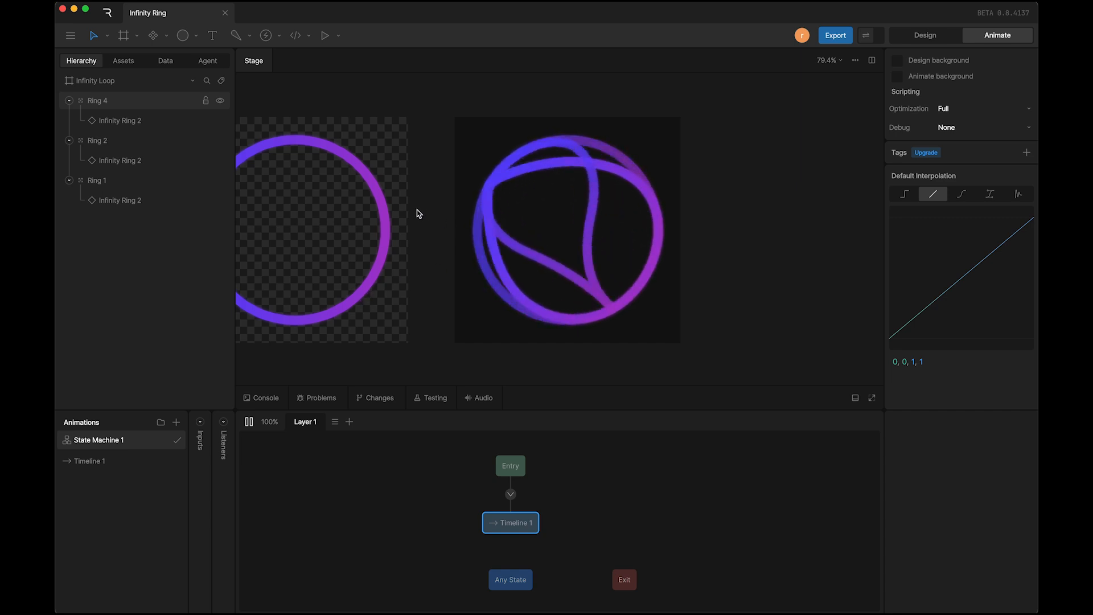
{"action": "scroll", "coordinate": [420, 214], "scroll_direction": "down", "scroll_amount": 1}
{"action": "scroll", "coordinate": [418, 213], "scroll_direction": "left", "scroll_amount": 2}
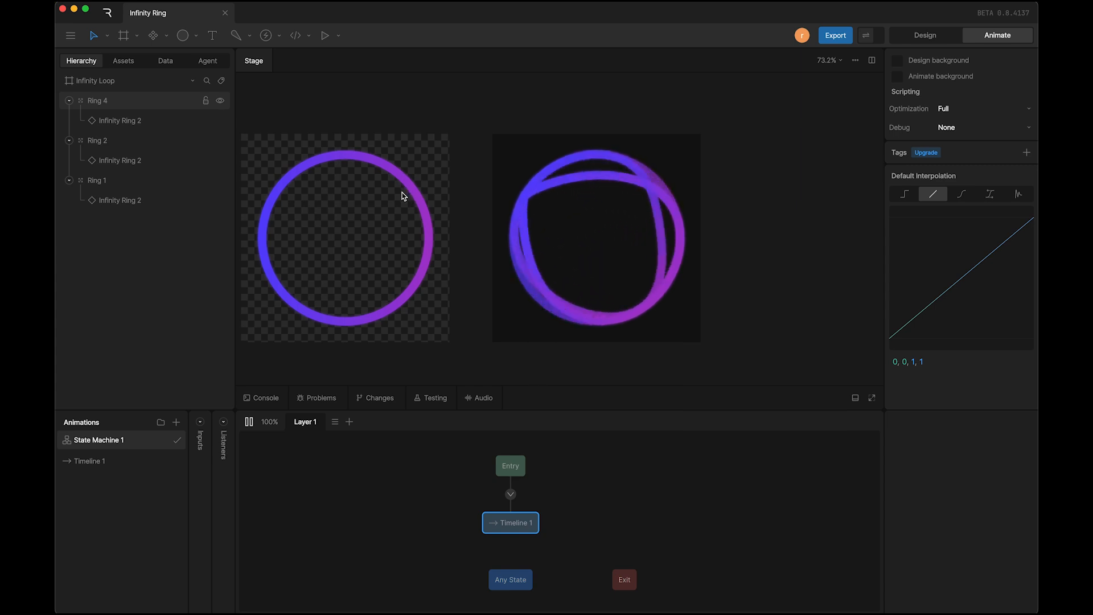